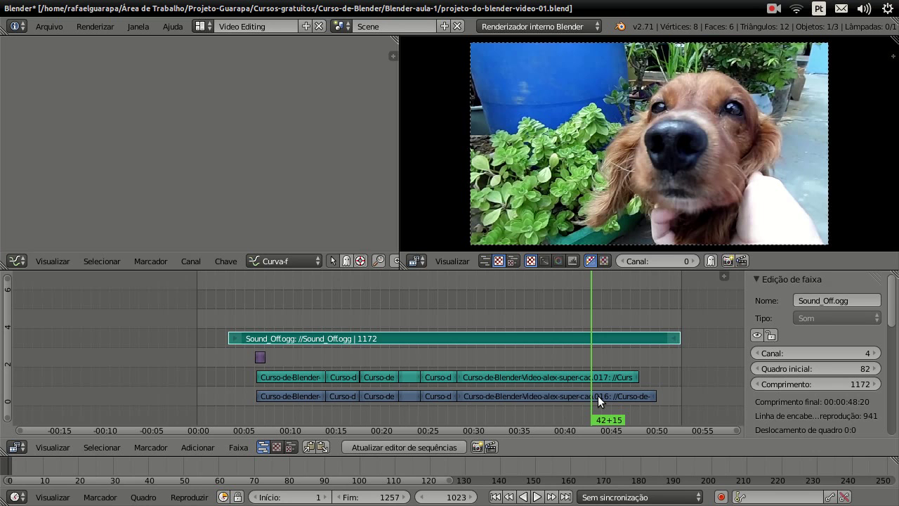
Step: Select the .017 video strip on channel 2, which starts at frame 674 with length 472
{"action": "right_click", "coordinate": [523, 395]}
{"action": "right_click", "coordinate": [527, 378]}
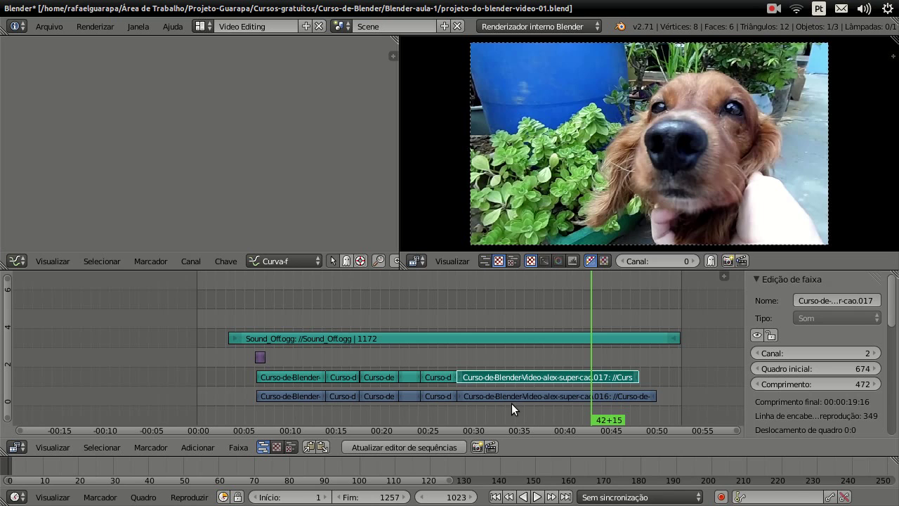
Step: Move the playhead to frame 1036 and open the Arquivo (File) menu
{"action": "left_click_drag", "start_coordinate": [527, 309], "coordinate": [594, 318]}
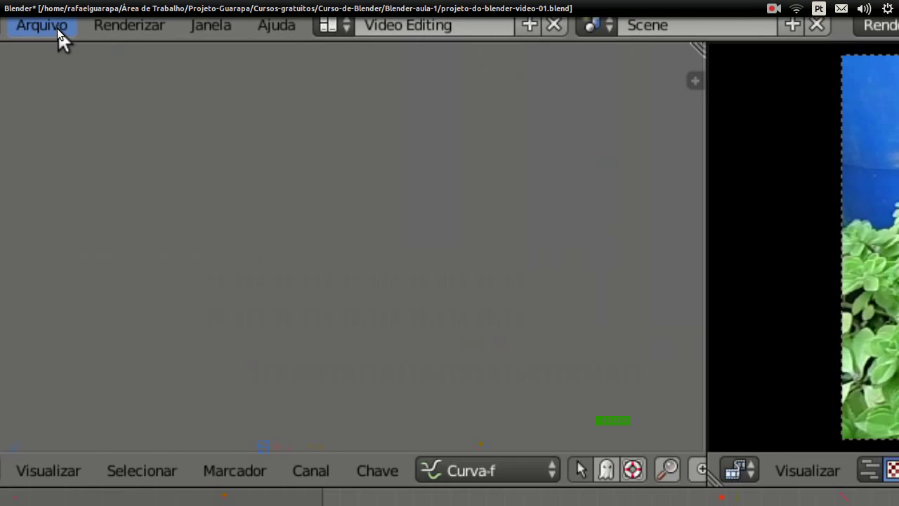
{"action": "left_click", "coordinate": [56, 28]}
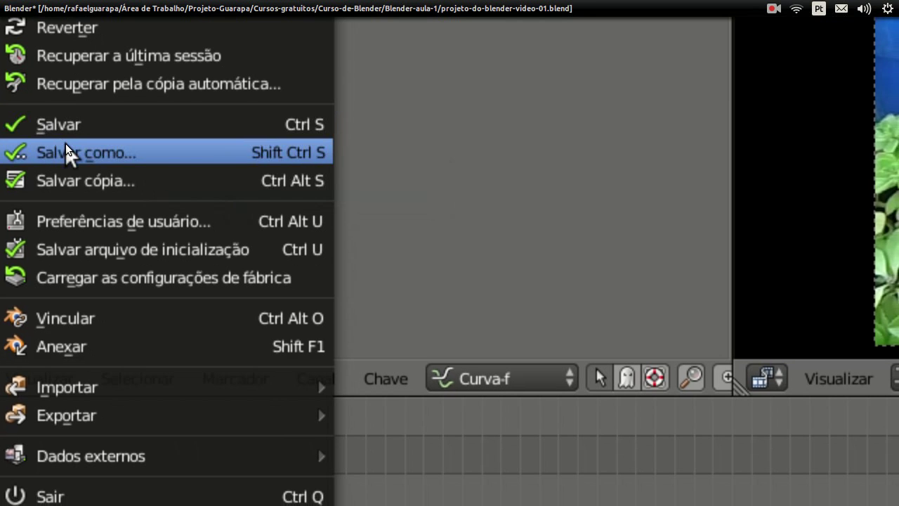
Step: Open Salvar como… on Blender-aula-1 with projeto-do-blender-video-01.blend as the file name
{"action": "left_click", "coordinate": [65, 158]}
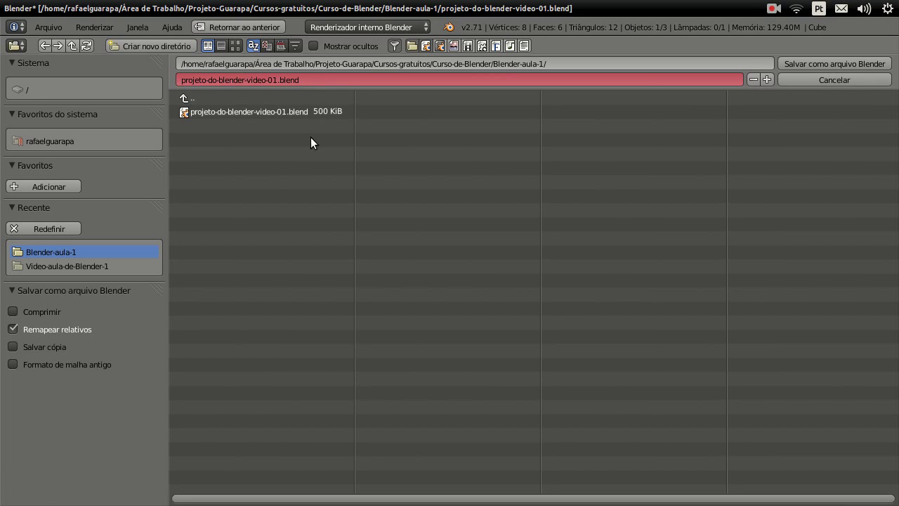
{"action": "mouse_move", "coordinate": [1, 80]}
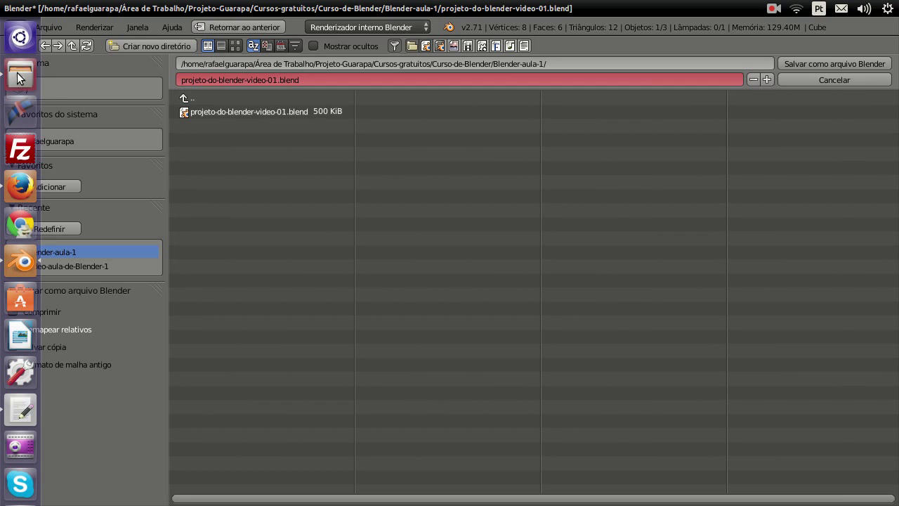
{"action": "left_click", "coordinate": [20, 78]}
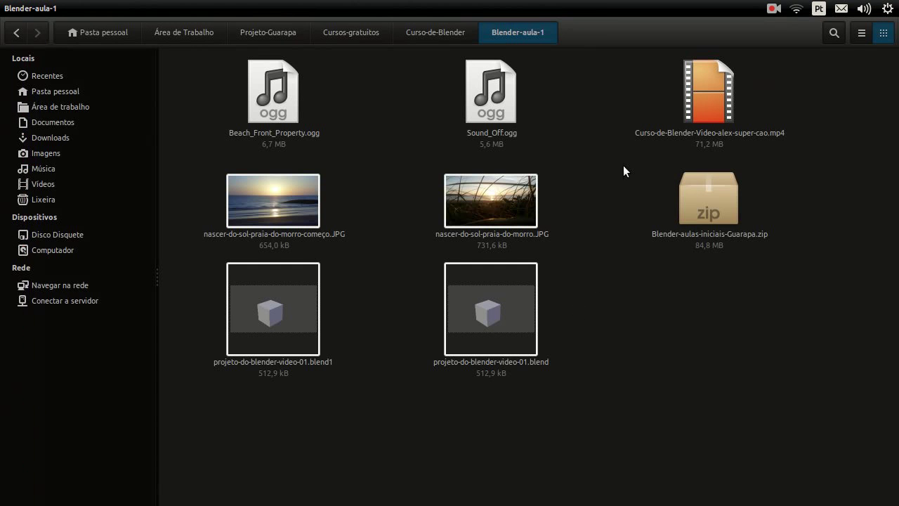
{"action": "left_click", "coordinate": [505, 325]}
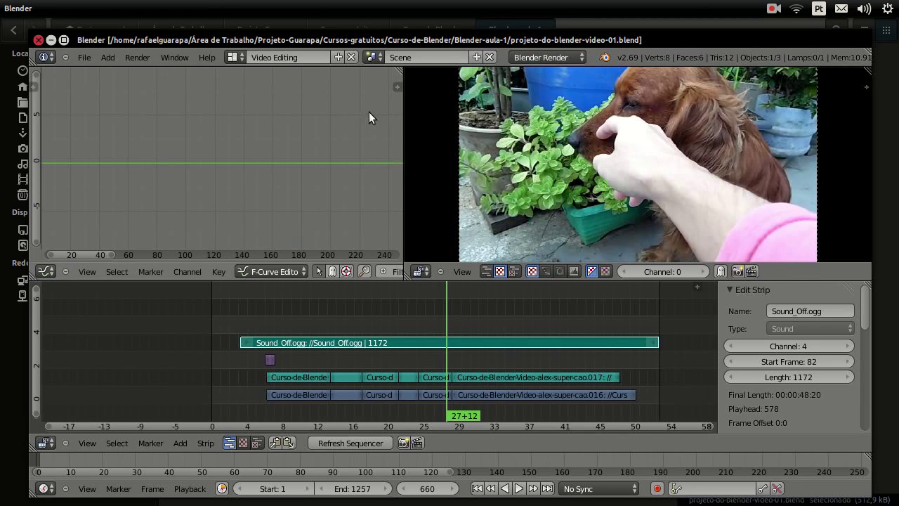
{"action": "left_click", "coordinate": [35, 42]}
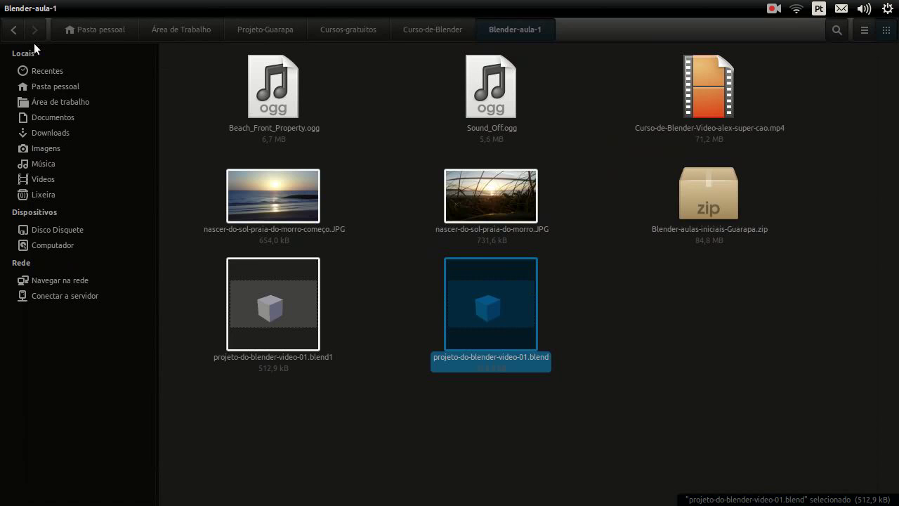
{"action": "left_click", "coordinate": [19, 262]}
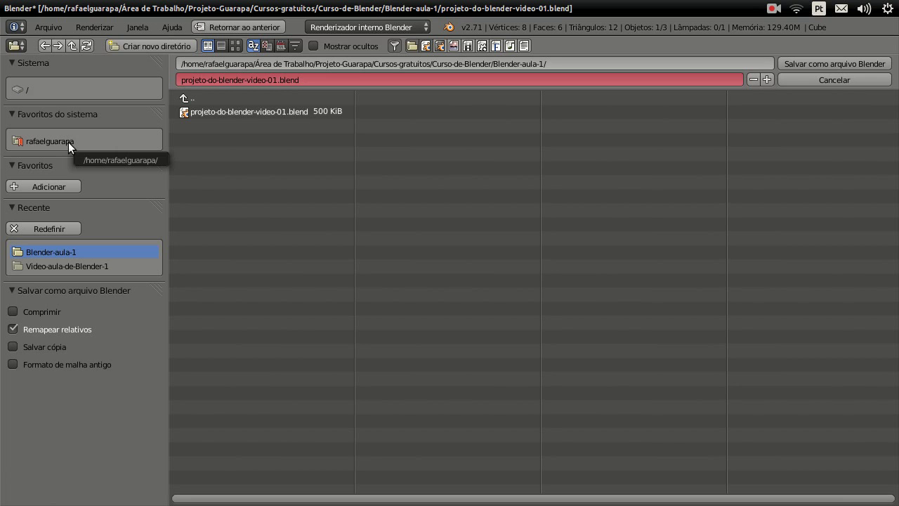
Step: Browse up to Projeto-Guarapa and back down through Cursos-gratuitos and Curso-de-Blender to Blender-aula-1
{"action": "left_click", "coordinate": [186, 99]}
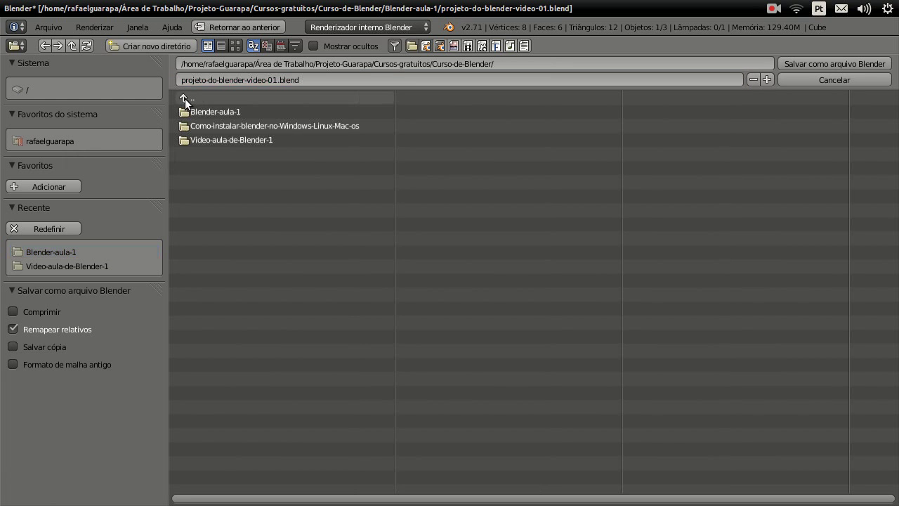
{"action": "left_click", "coordinate": [184, 98]}
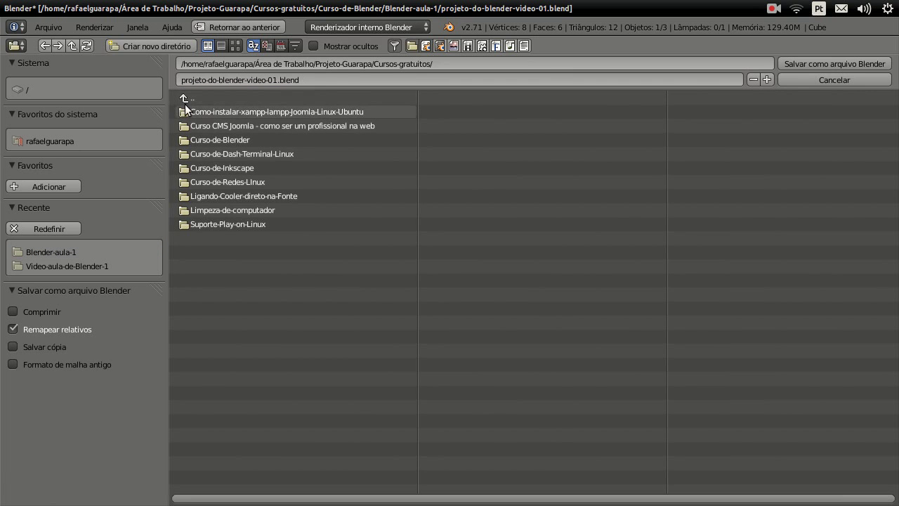
{"action": "left_click", "coordinate": [188, 99]}
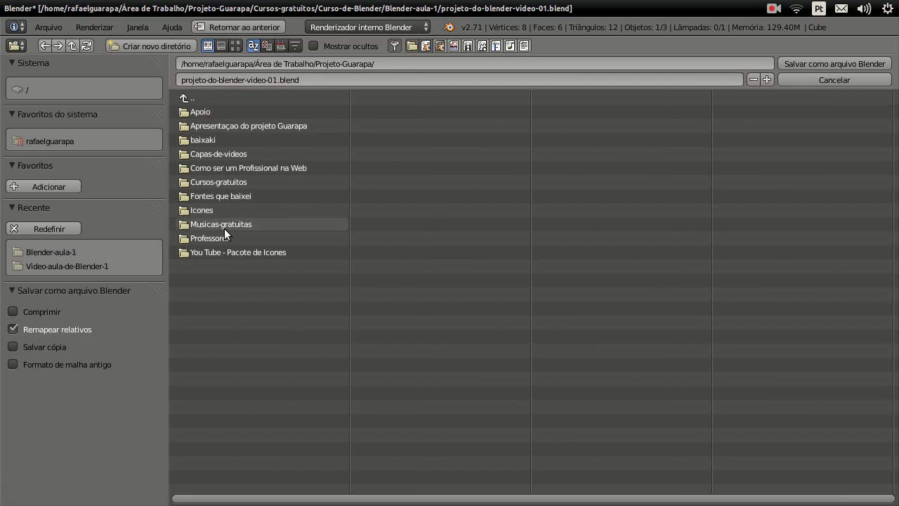
{"action": "left_click", "coordinate": [228, 177]}
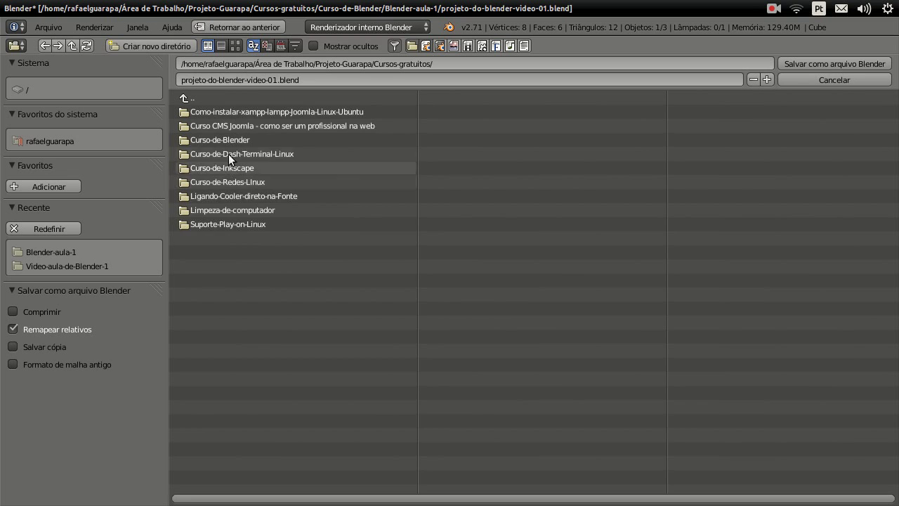
{"action": "left_click", "coordinate": [231, 141]}
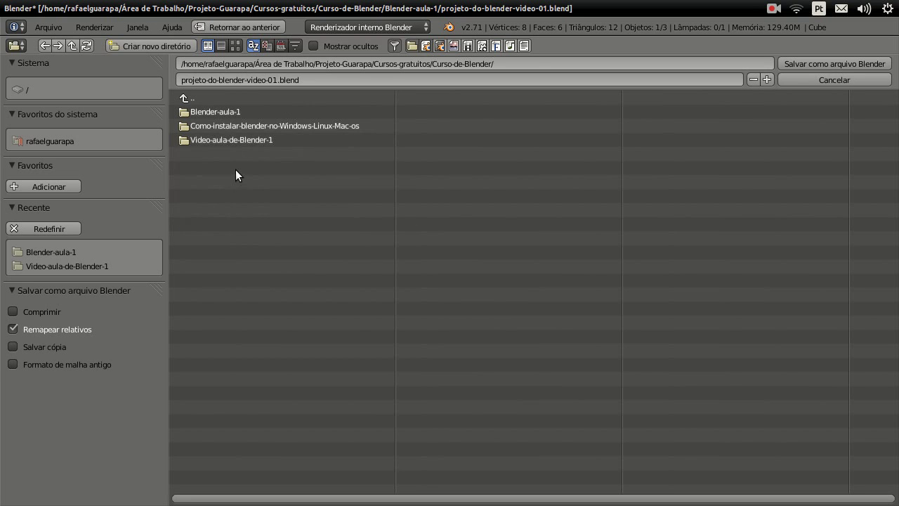
{"action": "left_click", "coordinate": [226, 112]}
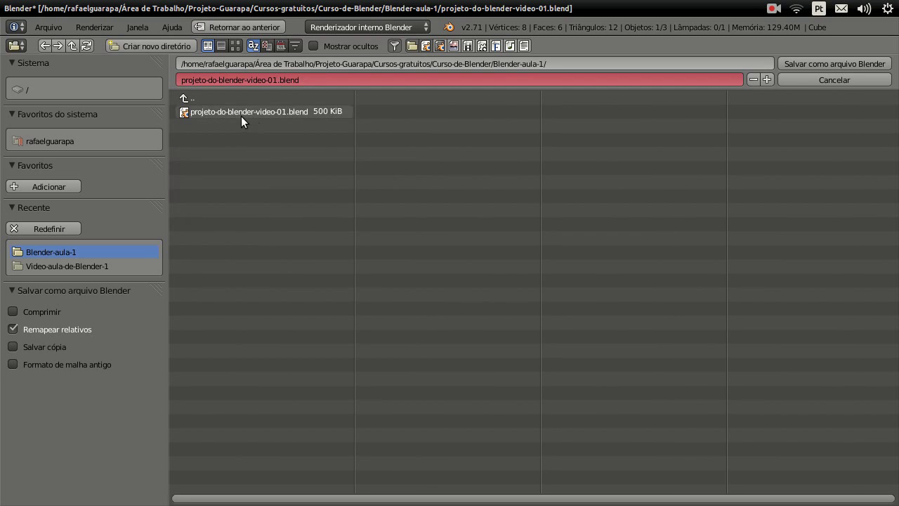
Step: Save the project over projeto-do-blender-video-01.blend in Blender-aula-1
{"action": "mouse_move", "coordinate": [1, 144]}
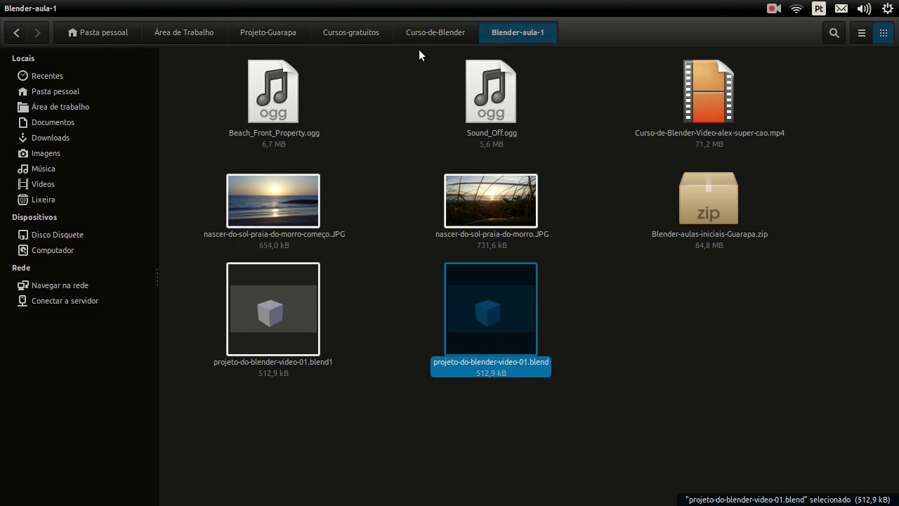
{"action": "mouse_move", "coordinate": [6, 125]}
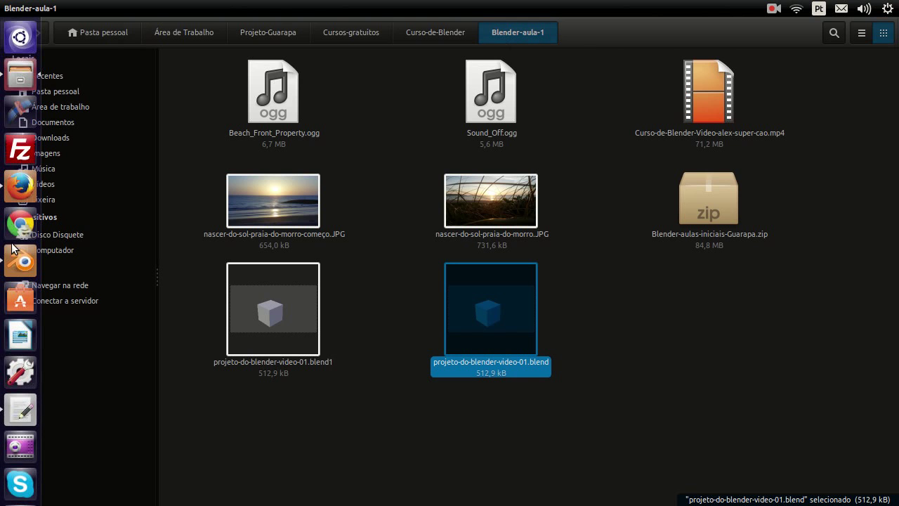
{"action": "left_click", "coordinate": [20, 258]}
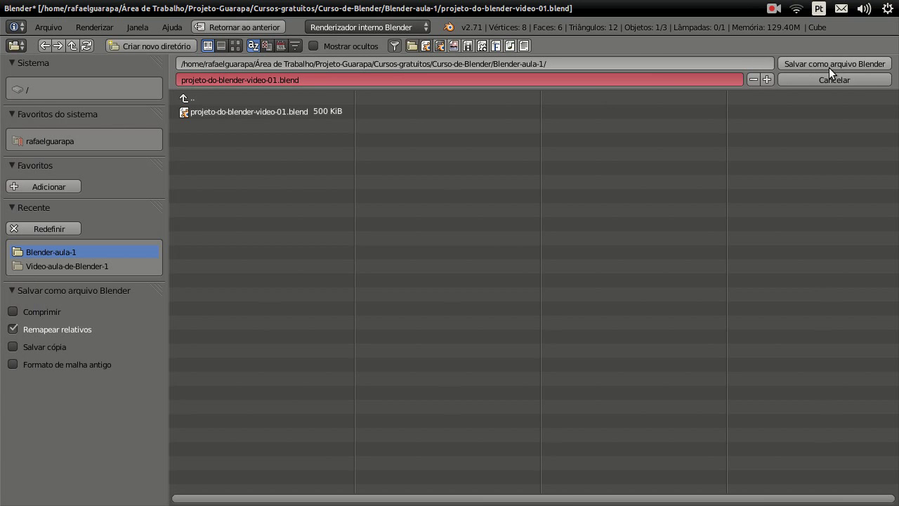
{"action": "left_click", "coordinate": [851, 68]}
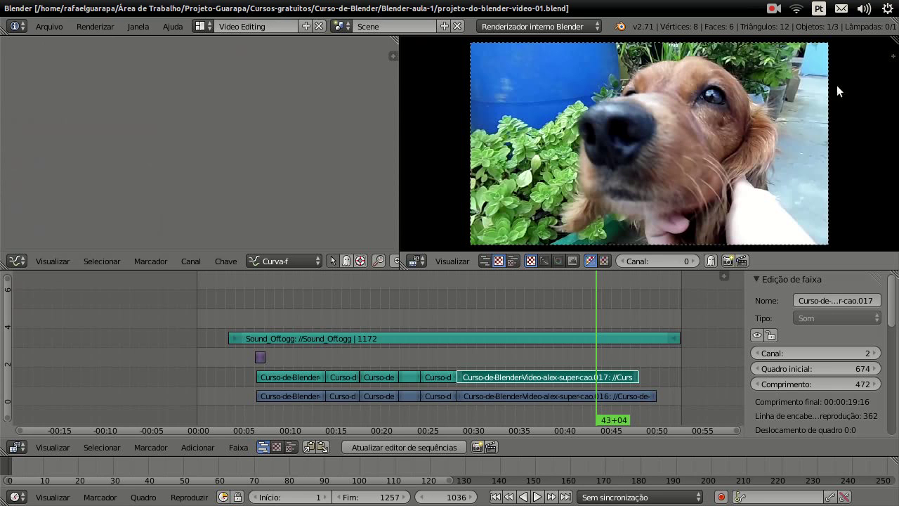
Step: Switch to the file manager and back to the Blender editing window
{"action": "left_click", "coordinate": [21, 76]}
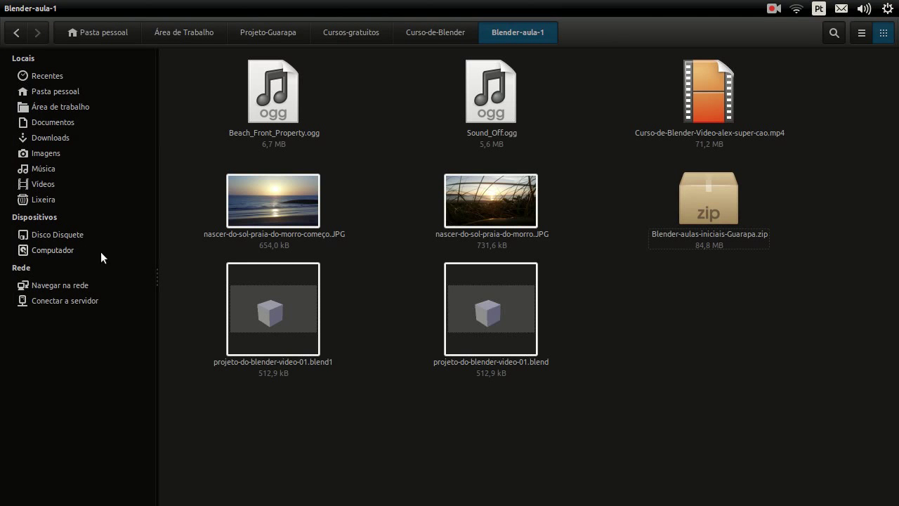
{"action": "mouse_move", "coordinate": [6, 233]}
{"action": "left_click", "coordinate": [15, 267]}
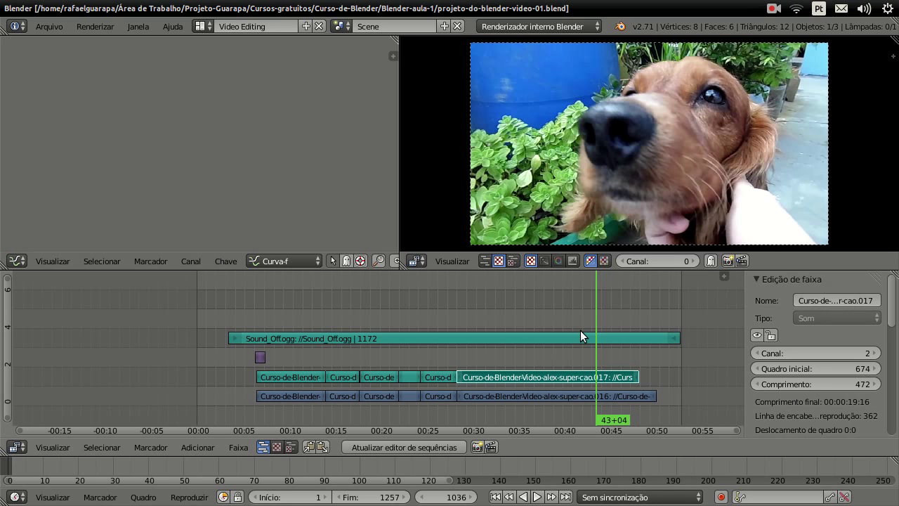
Step: Save again with Arquivo > Salvar, then view Blender-aula-1 in Files
{"action": "left_click", "coordinate": [44, 27]}
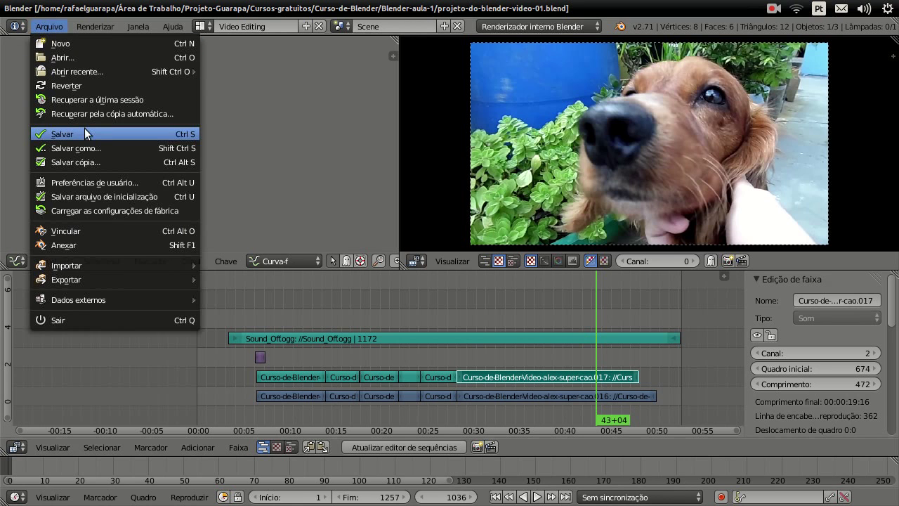
{"action": "left_click", "coordinate": [97, 130]}
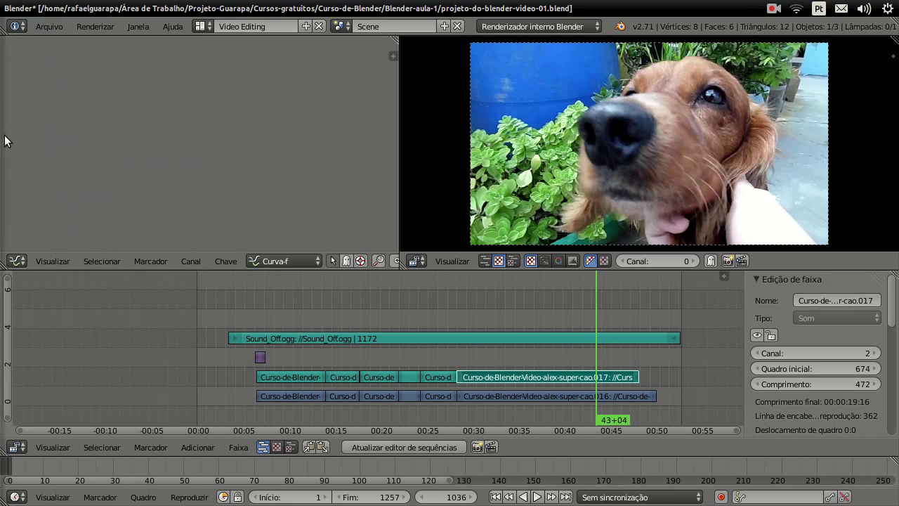
{"action": "mouse_move", "coordinate": [1, 141]}
{"action": "left_click", "coordinate": [16, 79]}
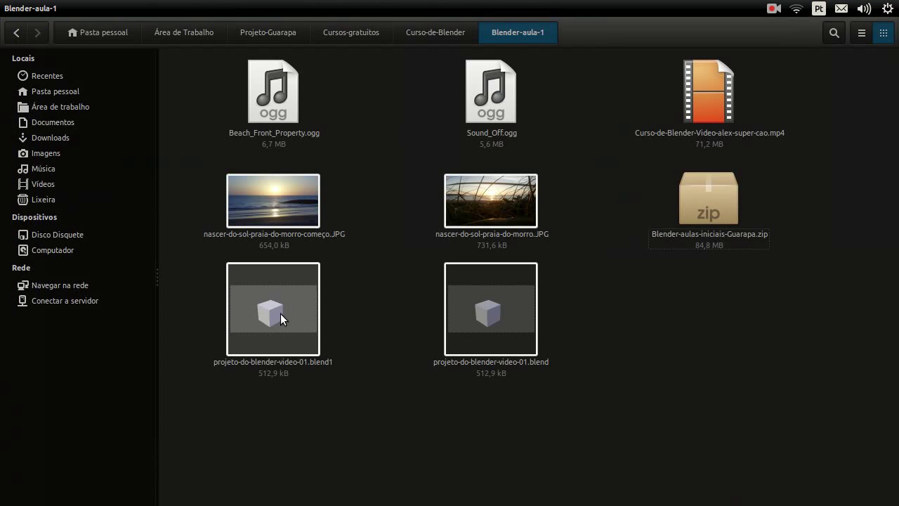
Step: Compare the .blend and .blend1 files (both 512,9 kB) by selecting each in turn
{"action": "left_click", "coordinate": [290, 347]}
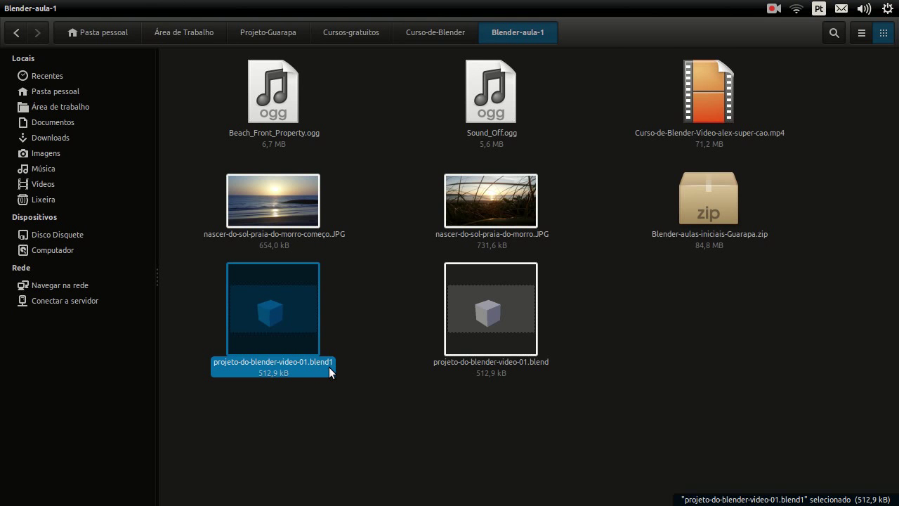
{"action": "left_click", "coordinate": [530, 366]}
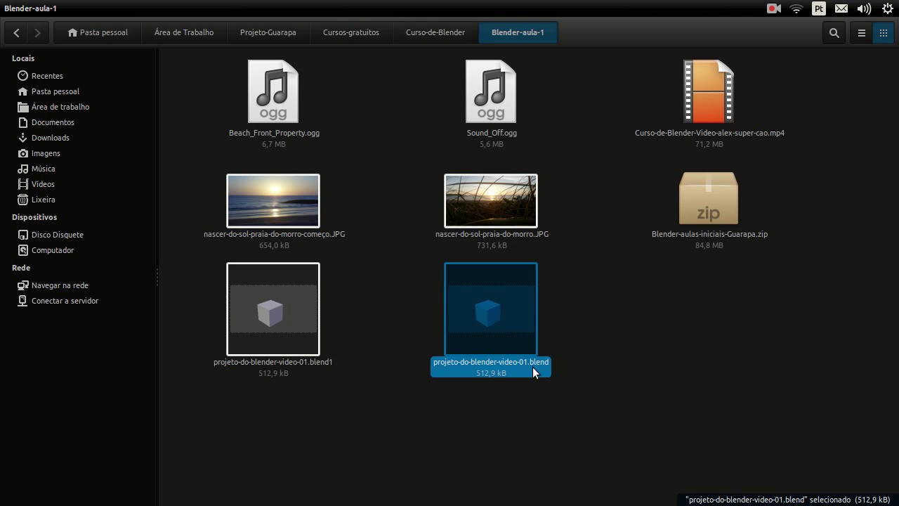
{"action": "left_click", "coordinate": [276, 348]}
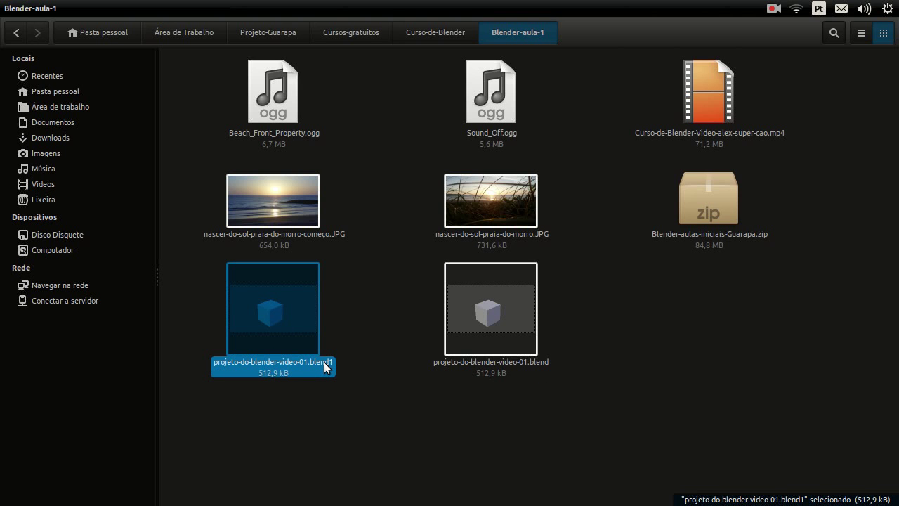
{"action": "key", "text": "Right"}
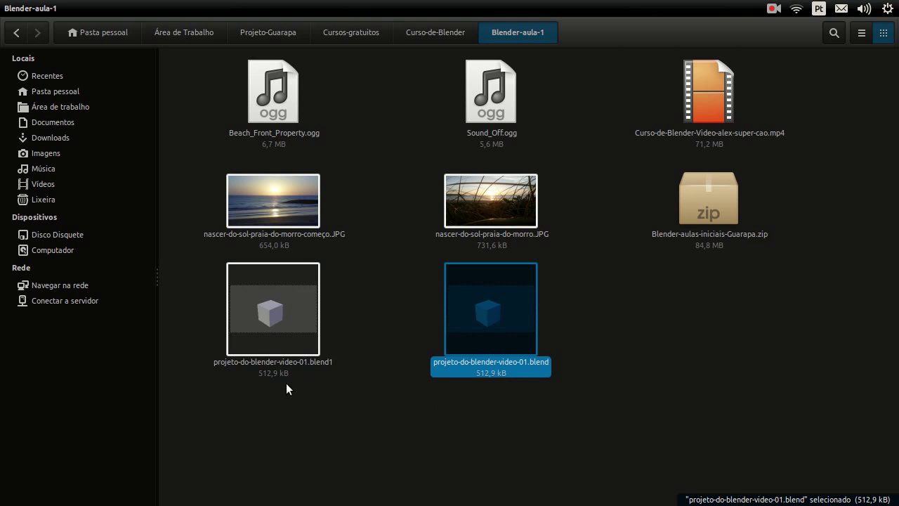
{"action": "left_click", "coordinate": [302, 344]}
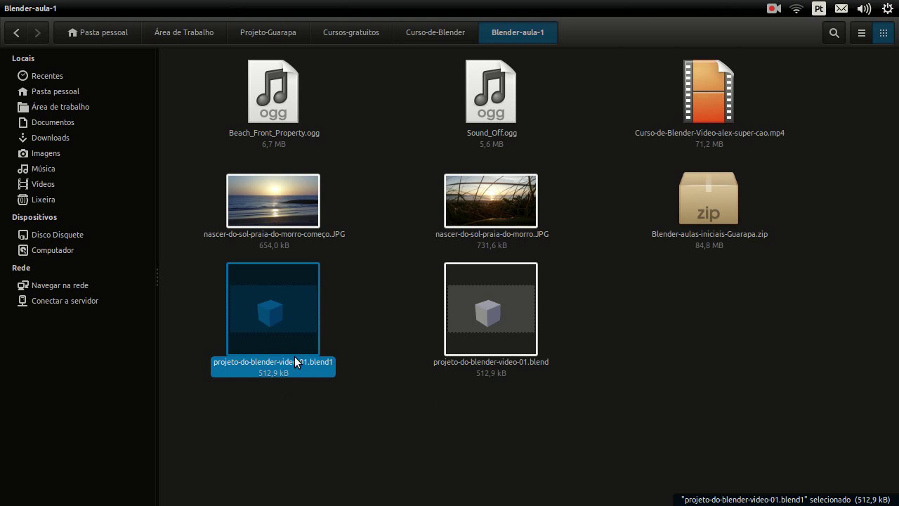
{"action": "left_click", "coordinate": [421, 418]}
{"action": "left_click", "coordinate": [511, 337]}
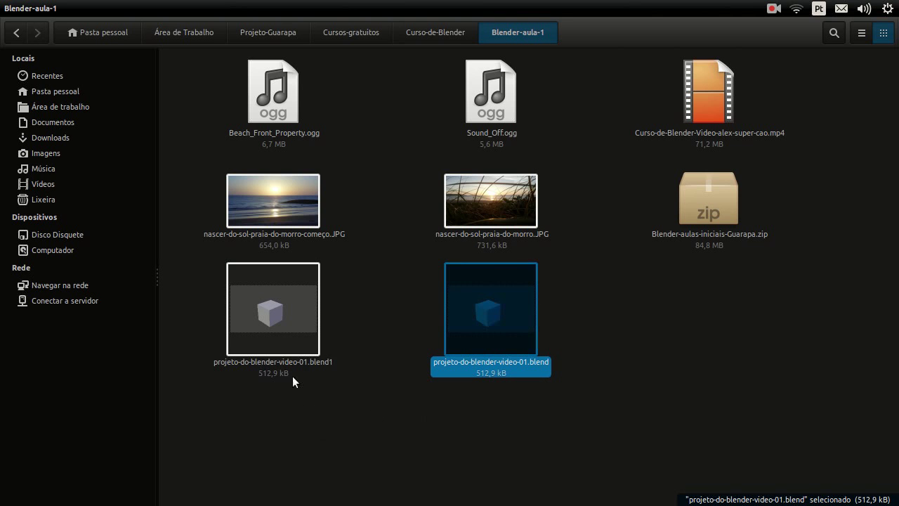
Step: Select both project files together, clear the selection, and go back to Blender
{"action": "left_click", "coordinate": [287, 346]}
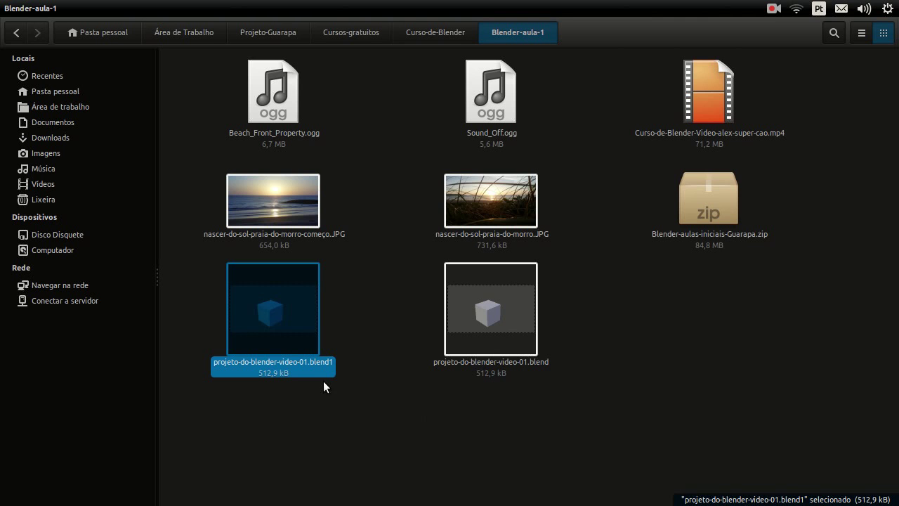
{"action": "left_click", "coordinate": [484, 283]}
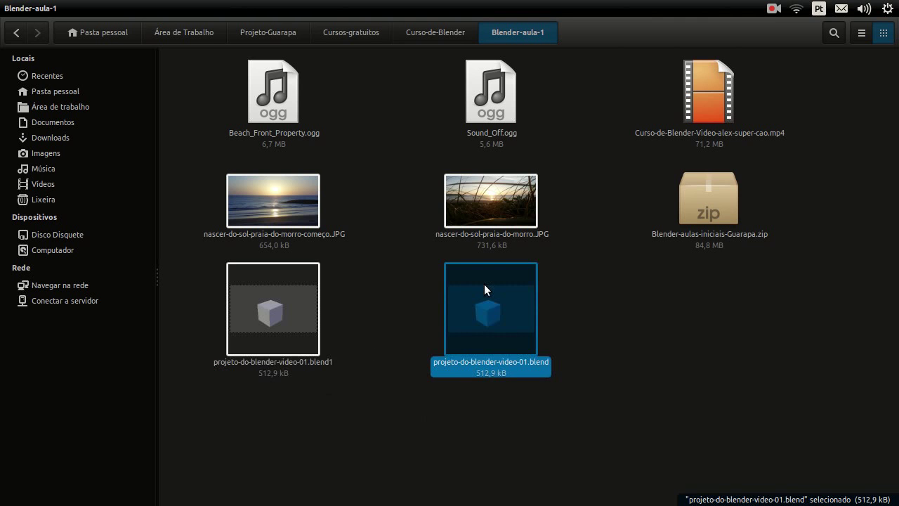
{"action": "left_click", "coordinate": [293, 308]}
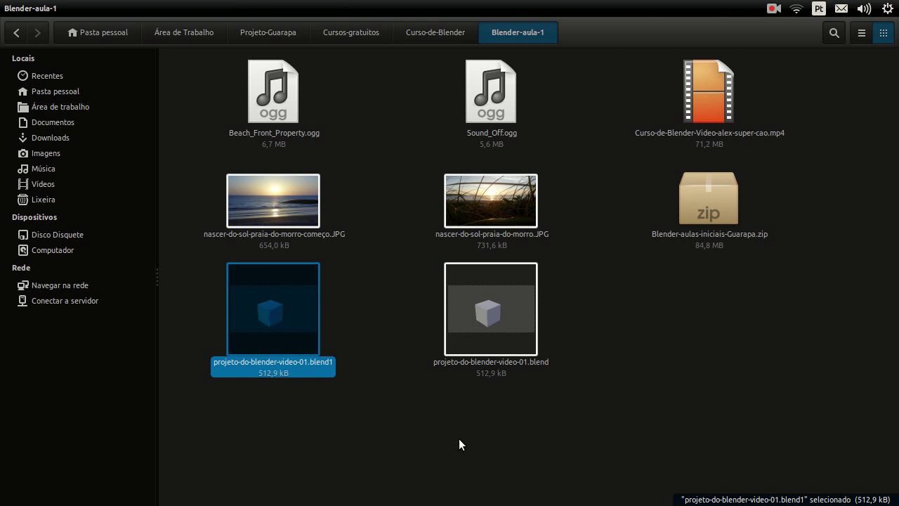
{"action": "mouse_move", "coordinate": [517, 442]}
{"action": "left_mouse_down"}
{"action": "mouse_move", "coordinate": [286, 368]}
{"action": "mouse_move", "coordinate": [286, 395]}
{"action": "left_mouse_up"}
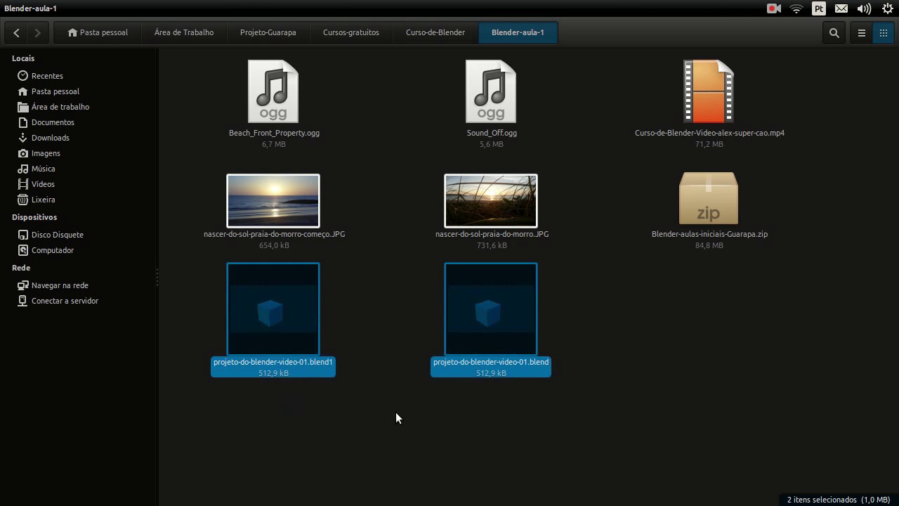
{"action": "left_click", "coordinate": [433, 422]}
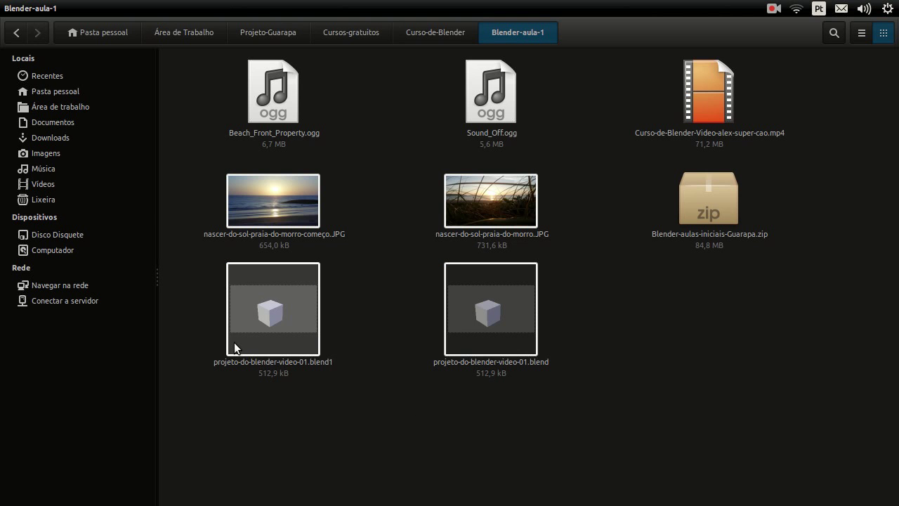
{"action": "left_click", "coordinate": [24, 267]}
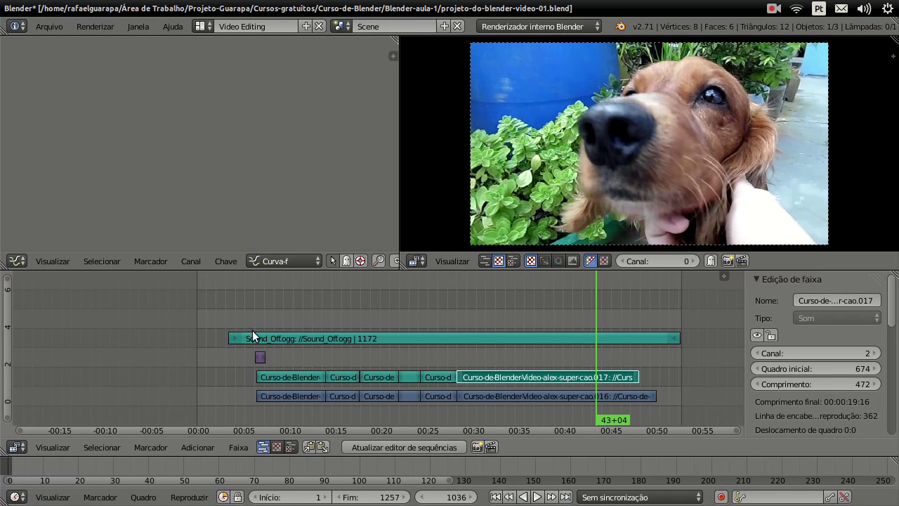
Step: Preview the opening frames and slide Sound_Off.ogg left to near frame 0
{"action": "left_click_drag", "start_coordinate": [219, 334], "coordinate": [203, 331]}
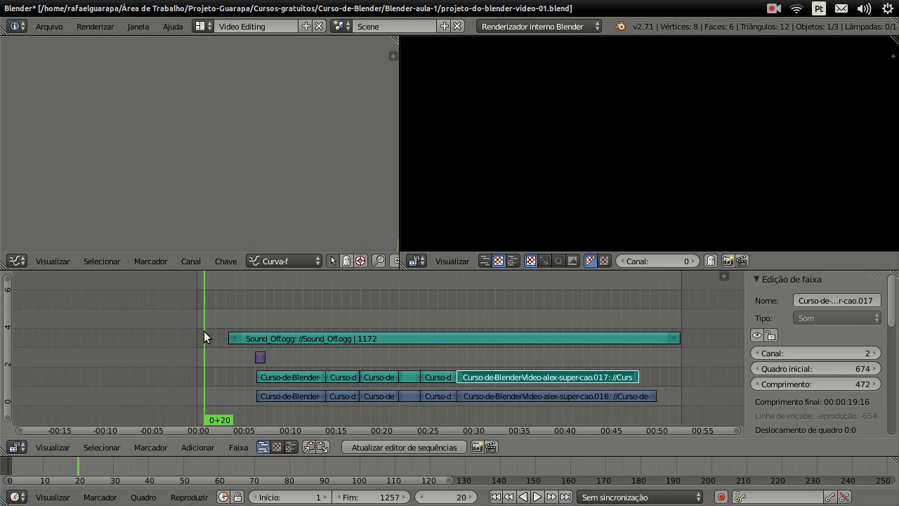
{"action": "mouse_move", "coordinate": [203, 331]}
{"action": "left_mouse_down"}
{"action": "mouse_move", "coordinate": [292, 346]}
{"action": "mouse_move", "coordinate": [230, 349]}
{"action": "left_mouse_up"}
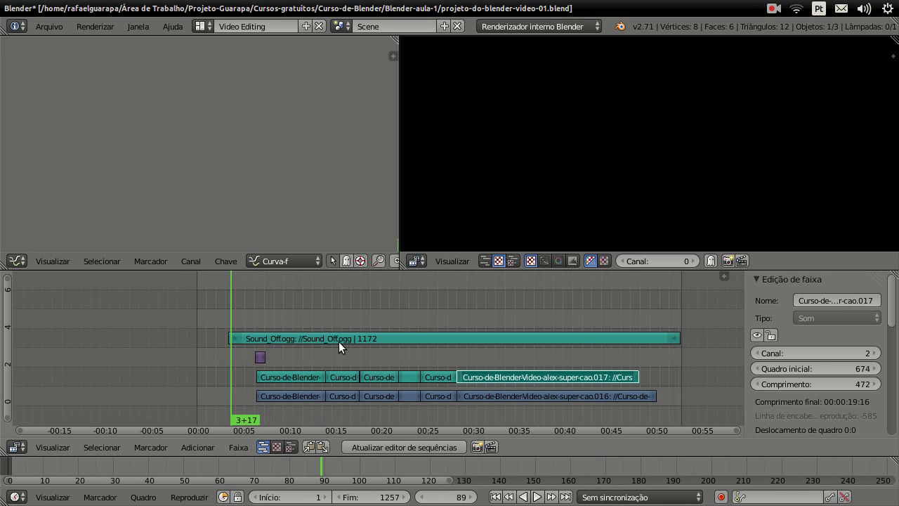
{"action": "right_click", "coordinate": [315, 337]}
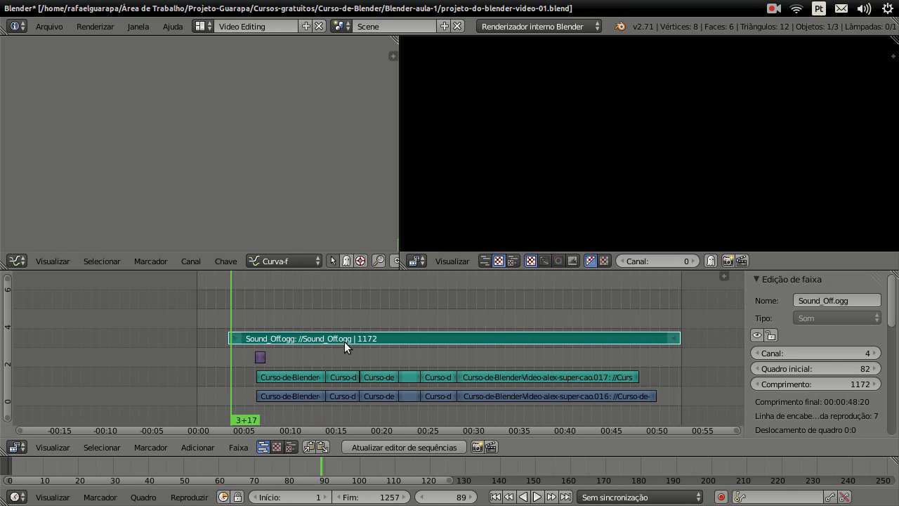
{"action": "key", "text": "g"}
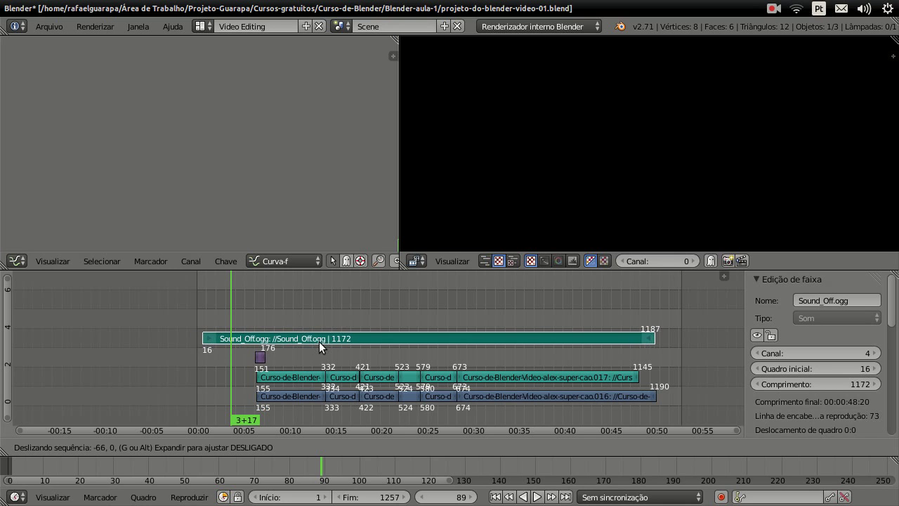
{"action": "left_click", "coordinate": [312, 338]}
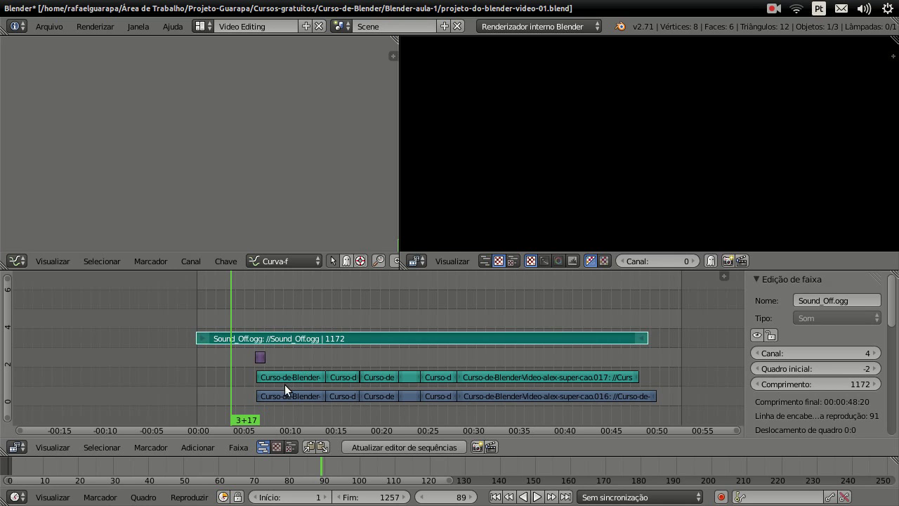
Step: Set the current frame to 0 and slide the first clip's sound strip to frame 7
{"action": "left_click", "coordinate": [196, 327]}
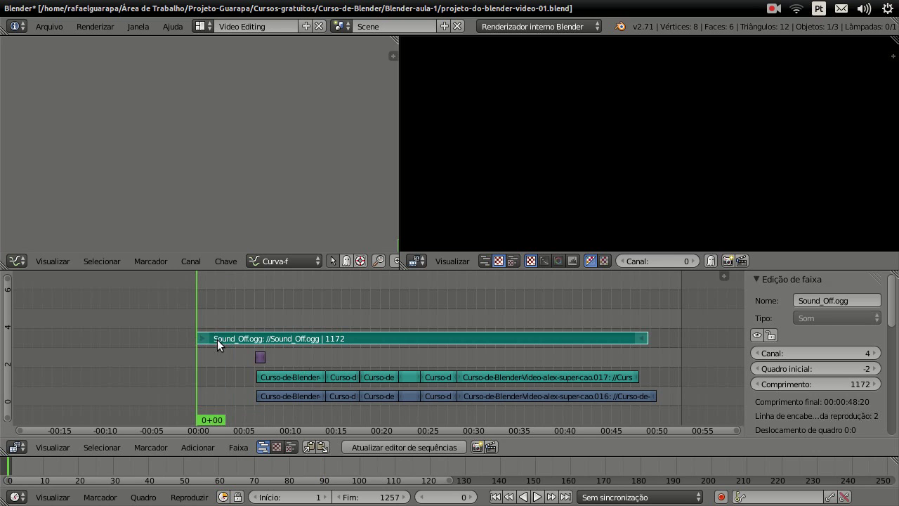
{"action": "left_click_drag", "start_coordinate": [186, 322], "coordinate": [194, 319]}
{"action": "right_click", "coordinate": [297, 378]}
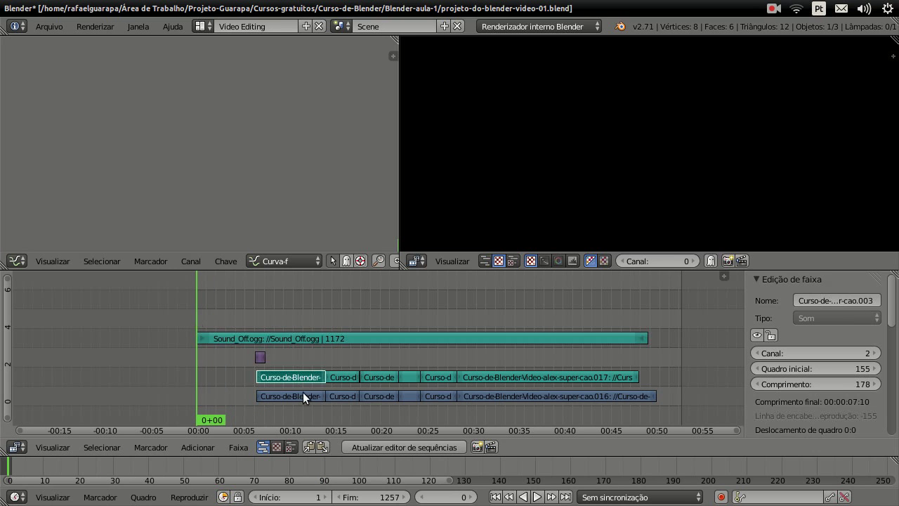
{"action": "right_click", "coordinate": [303, 395]}
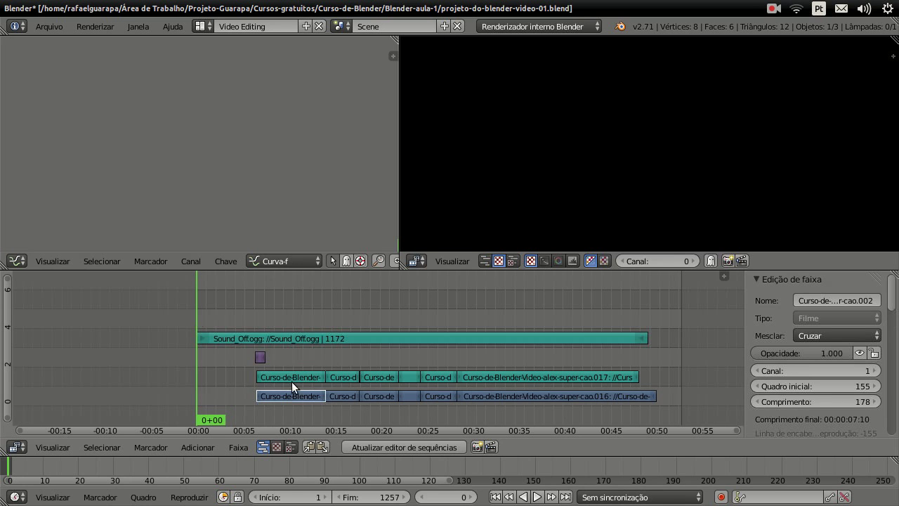
{"action": "right_click", "coordinate": [292, 377]}
{"action": "key", "text": "g"}
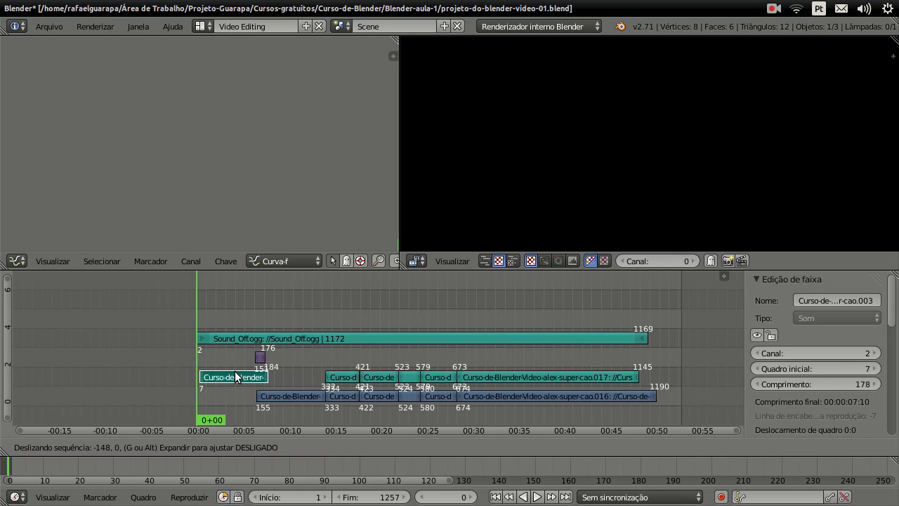
{"action": "left_click", "coordinate": [235, 371]}
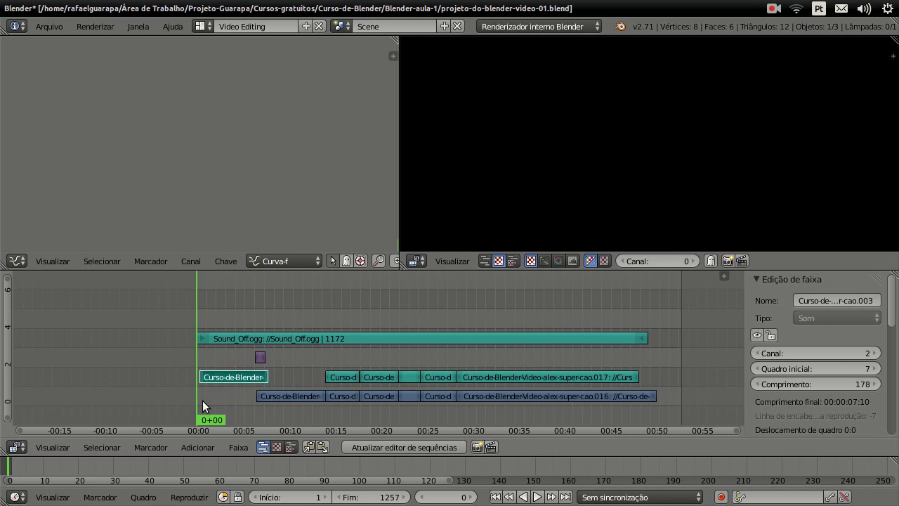
Step: Zoom the timeline and move the first sound strip to start at frame 0
{"action": "left_click_drag", "start_coordinate": [203, 400], "coordinate": [270, 392]}
{"action": "scroll", "coordinate": [285, 398], "scroll_direction": "up", "scroll_amount": 2}
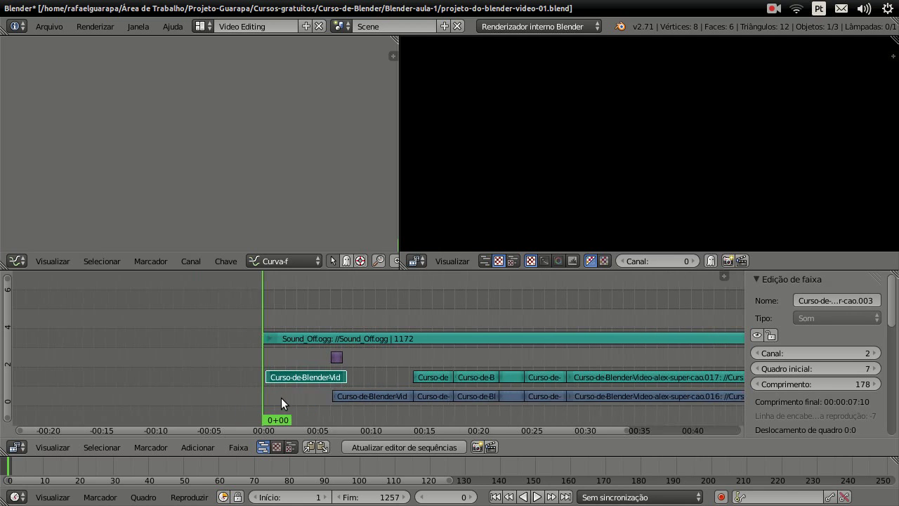
{"action": "scroll", "coordinate": [245, 377], "scroll_direction": "up", "scroll_amount": 2}
{"action": "scroll", "coordinate": [236, 398], "scroll_direction": "up", "scroll_amount": 1}
{"action": "scroll", "coordinate": [237, 406], "scroll_direction": "up", "scroll_amount": 1}
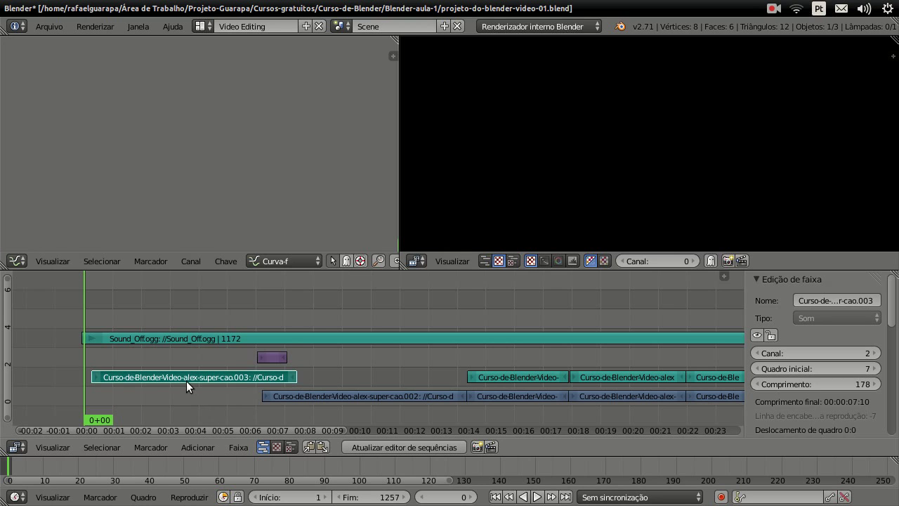
{"action": "key", "text": "g"}
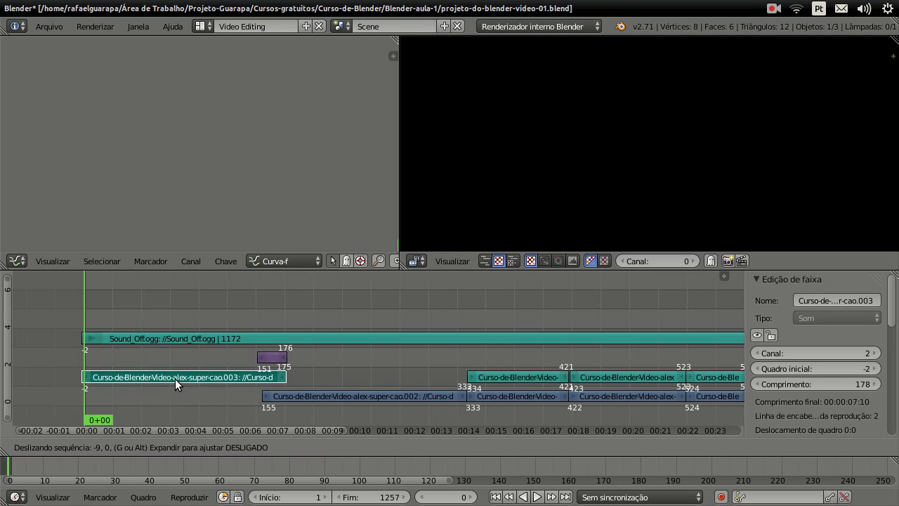
{"action": "left_click", "coordinate": [176, 379]}
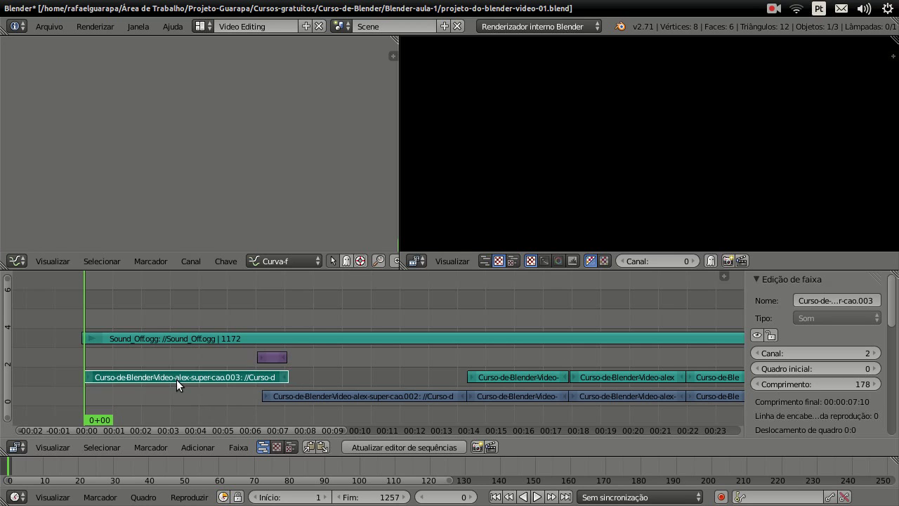
Step: Align Sound_Off.ogg exactly at frame 0 and grab the first clip's video strip
{"action": "right_click", "coordinate": [166, 343]}
{"action": "key", "text": "g"}
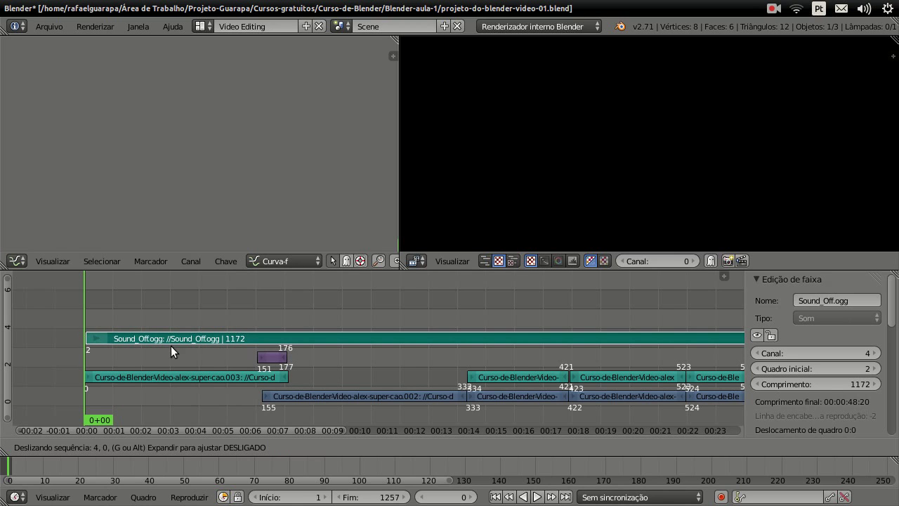
{"action": "left_click", "coordinate": [169, 345]}
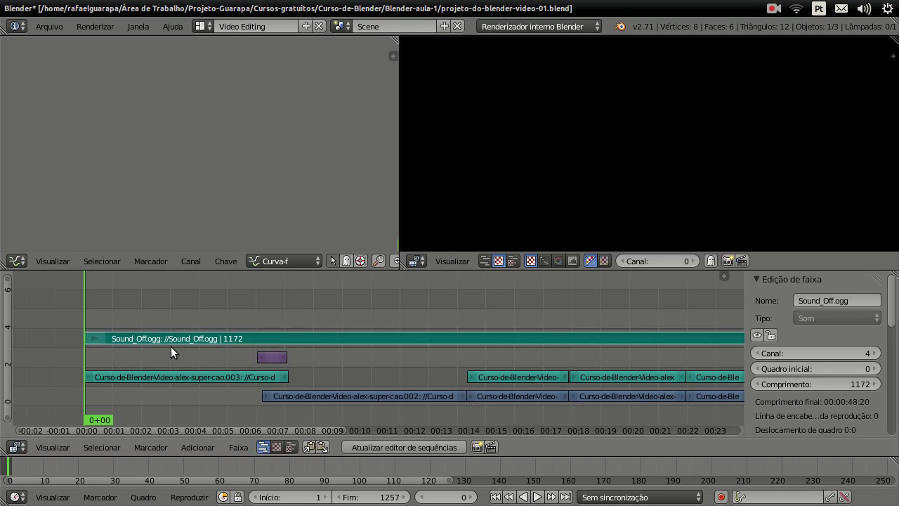
{"action": "right_click", "coordinate": [278, 390]}
{"action": "key", "text": "g"}
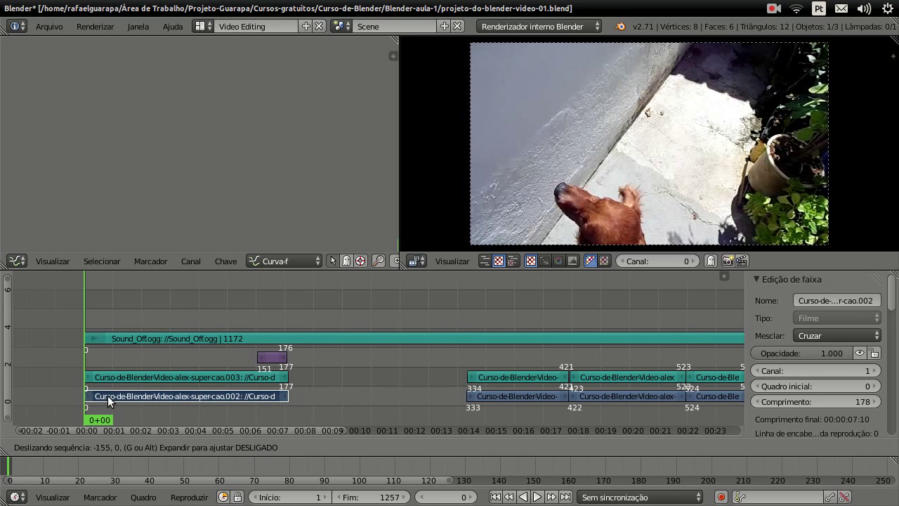
Step: Place the first video strip at frame 0 and butt the next channel-1 strip at 178
{"action": "left_click", "coordinate": [108, 395]}
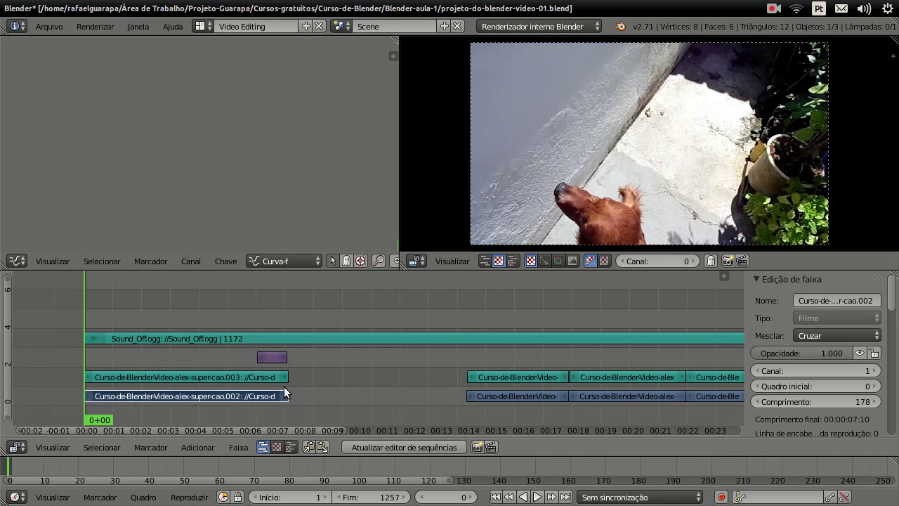
{"action": "right_click", "coordinate": [476, 395]}
{"action": "key", "text": "g"}
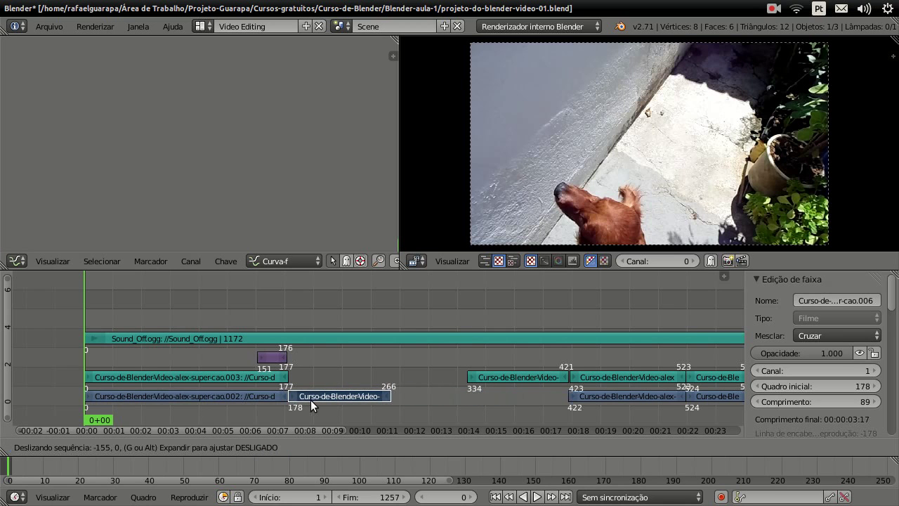
{"action": "left_click", "coordinate": [313, 405]}
Step: Slide the matching channel-2 sound strip left to line up at frame 178
{"action": "right_click", "coordinate": [488, 374]}
{"action": "key", "text": "g"}
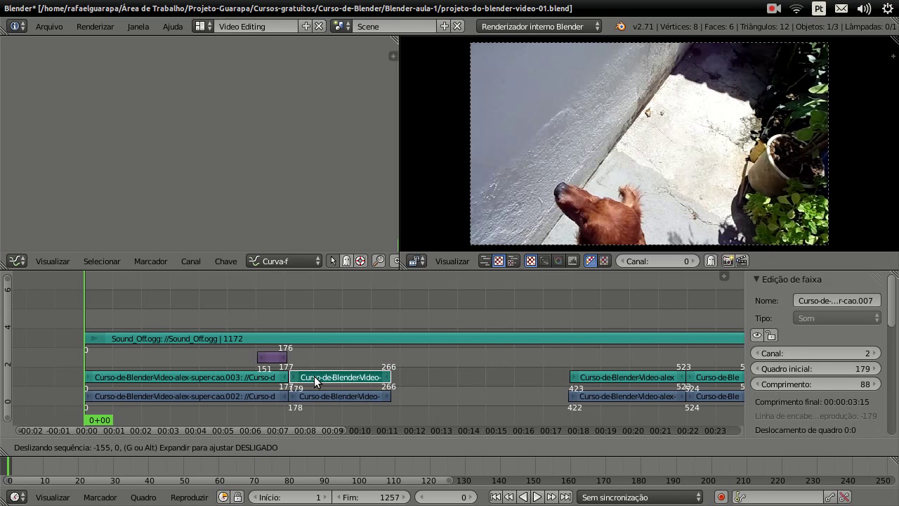
{"action": "key", "text": "Escape"}
{"action": "key", "text": "g"}
{"action": "left_click", "coordinate": [311, 375]}
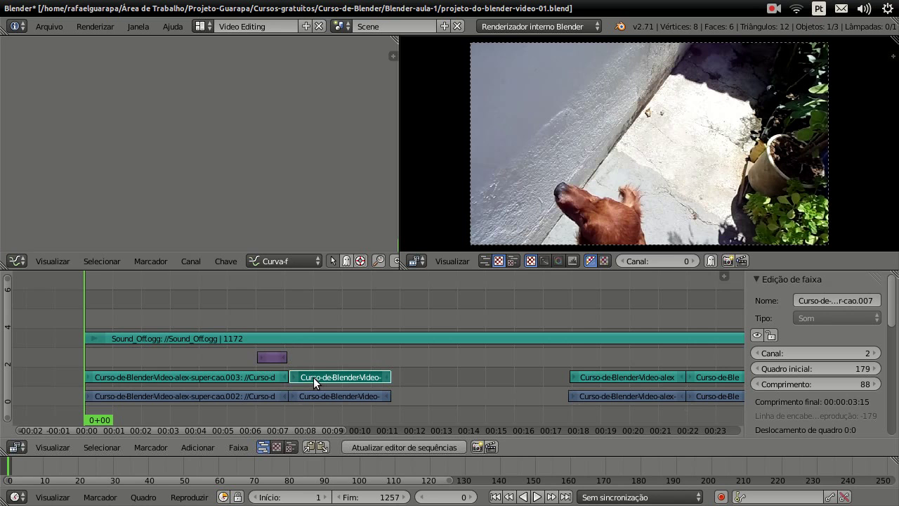
{"action": "key", "text": "g"}
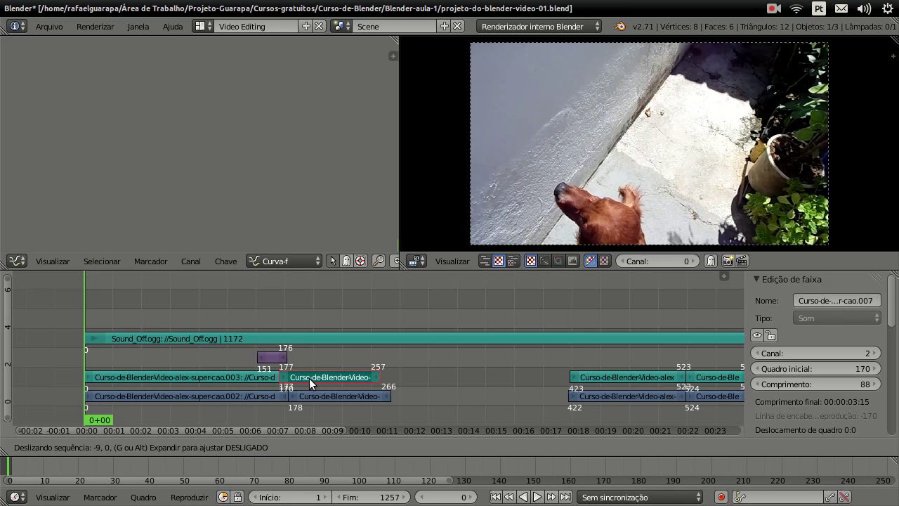
{"action": "left_click", "coordinate": [317, 380]}
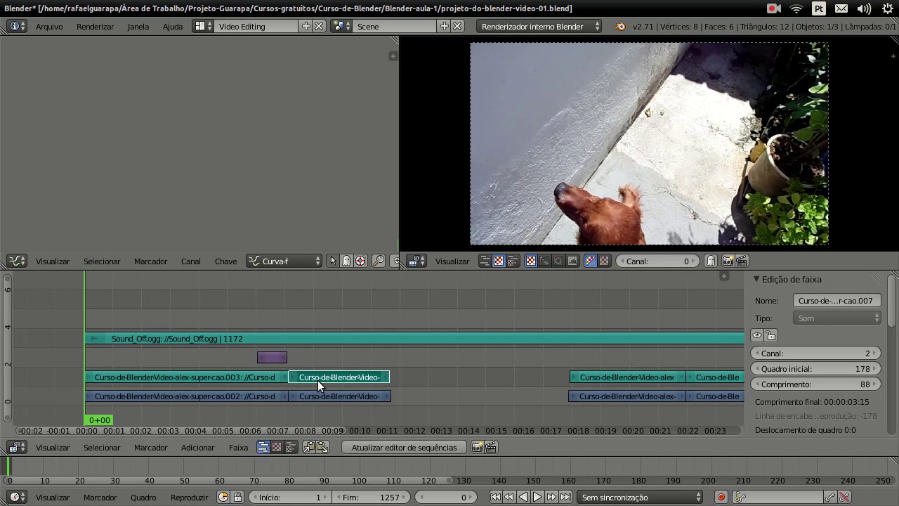
Step: Slide the next channel-2 clip to frame 266 and the channel-1 clip below to 267
{"action": "right_click", "coordinate": [599, 377]}
{"action": "key", "text": "g"}
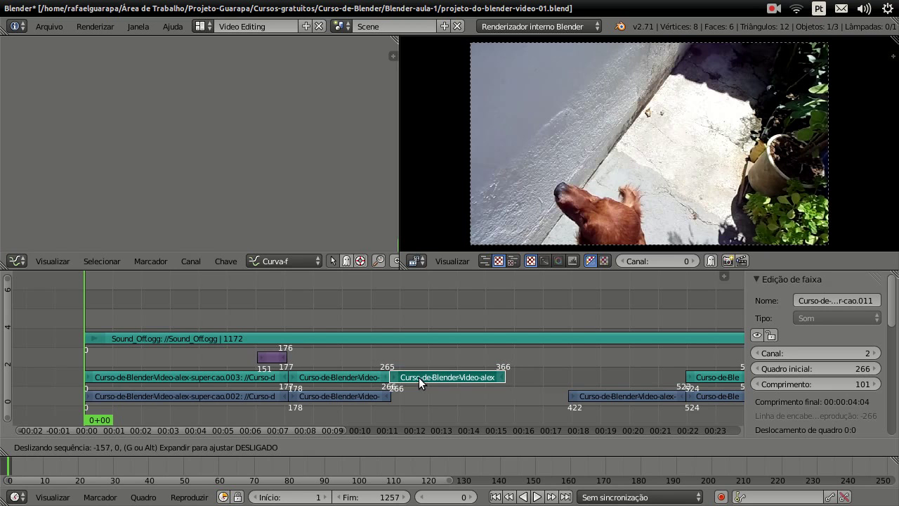
{"action": "left_click", "coordinate": [419, 377]}
{"action": "right_click", "coordinate": [593, 394]}
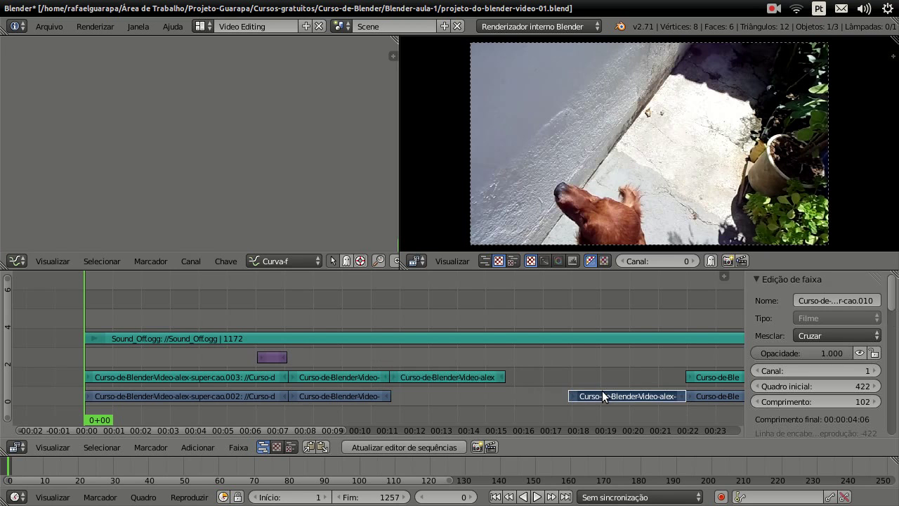
{"action": "key", "text": "g"}
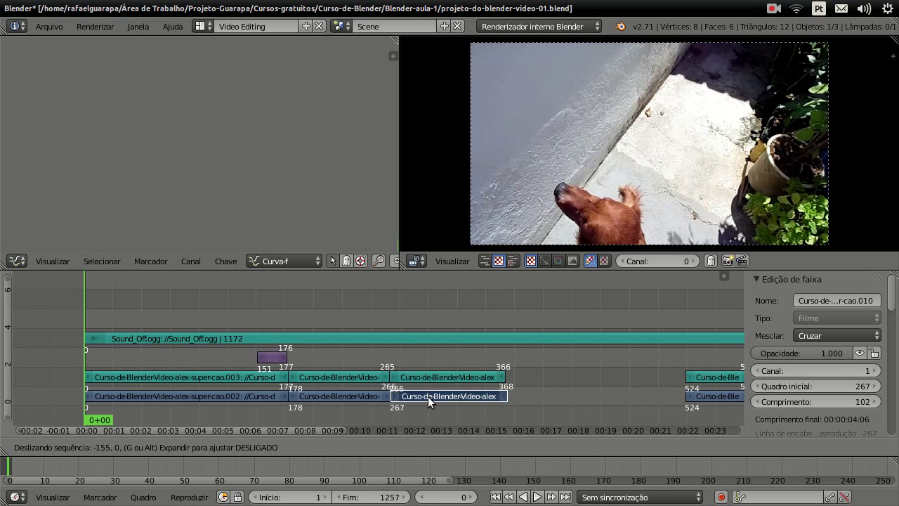
{"action": "left_click", "coordinate": [428, 396]}
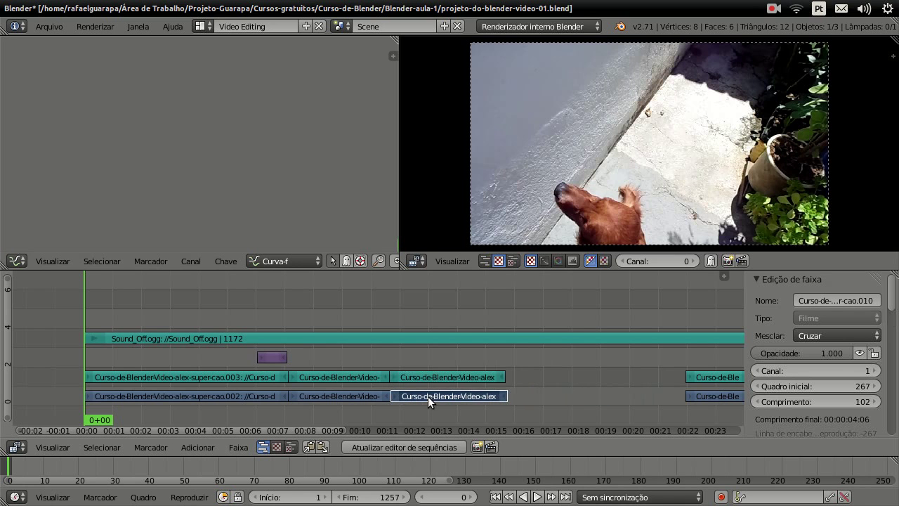
Step: Move the short channel-2 clip to frame 368 and select the short channel-1 clip
{"action": "scroll", "coordinate": [630, 381], "scroll_direction": "down", "scroll_amount": 2}
{"action": "right_click", "coordinate": [637, 377]}
{"action": "key", "text": "g"}
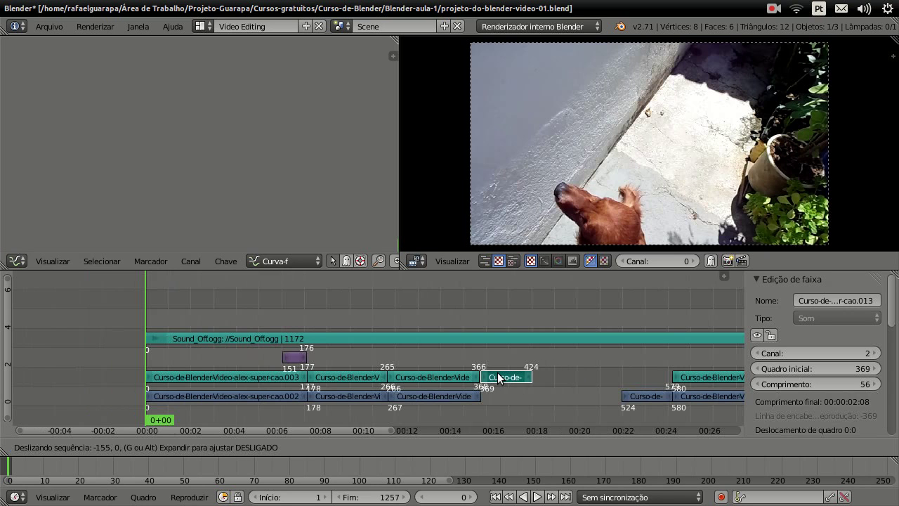
{"action": "left_click", "coordinate": [497, 378]}
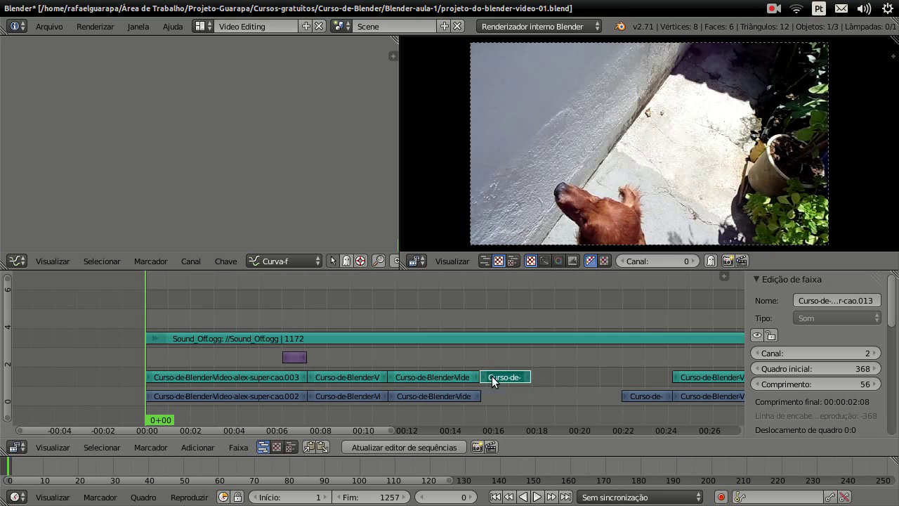
{"action": "right_click", "coordinate": [635, 395]}
{"action": "key", "text": "g"}
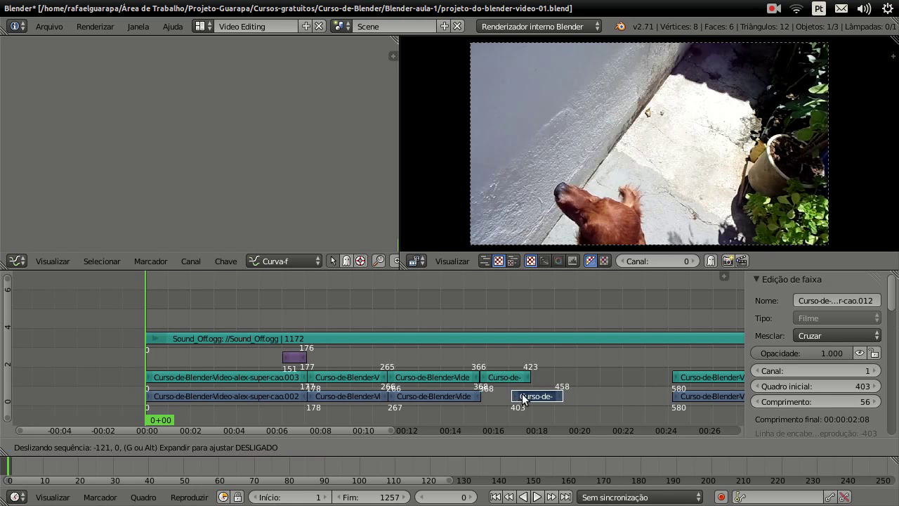
{"action": "key", "text": "Escape"}
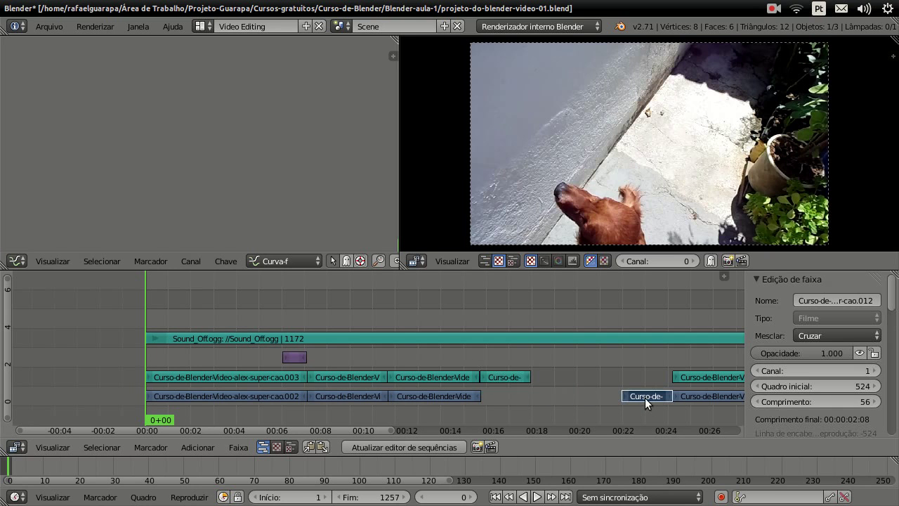
Step: Delete the short clips on channel 1 and channel 2 with X
{"action": "key", "text": "x"}
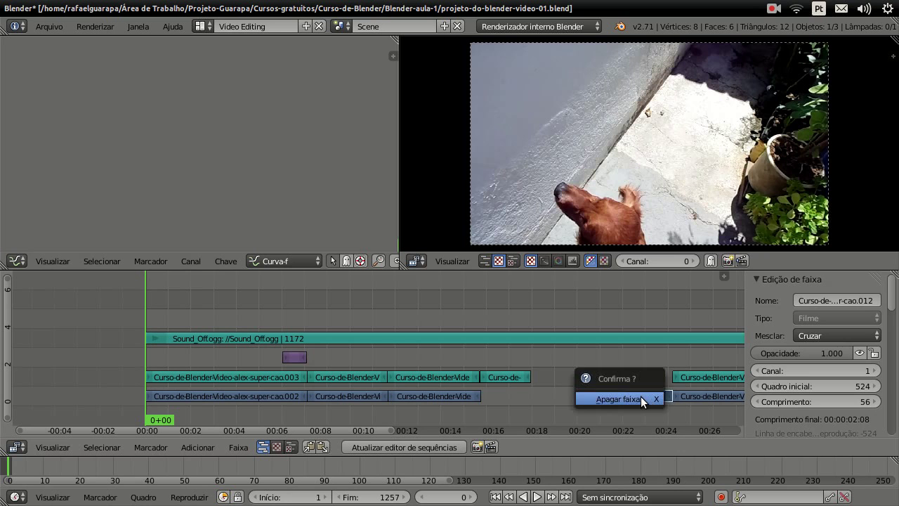
{"action": "left_click", "coordinate": [640, 396]}
{"action": "right_click", "coordinate": [509, 377]}
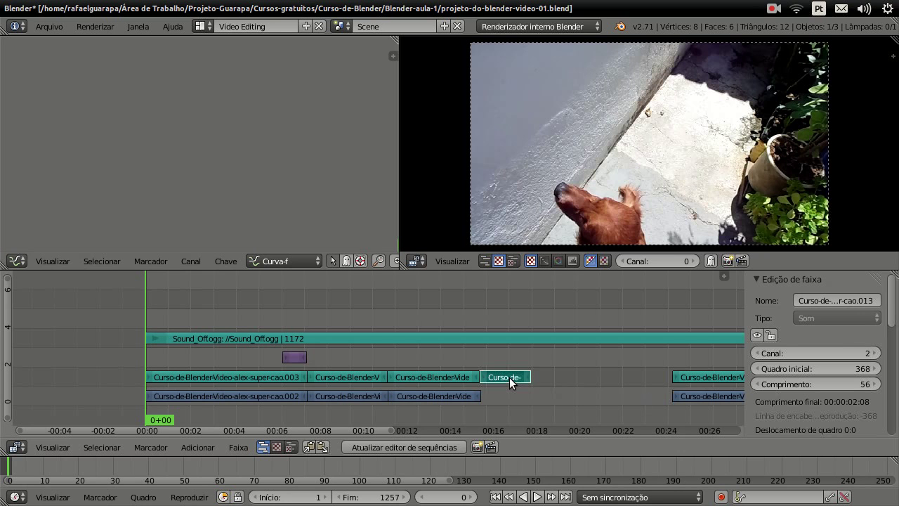
{"action": "key", "text": "x"}
{"action": "left_click", "coordinate": [511, 378]}
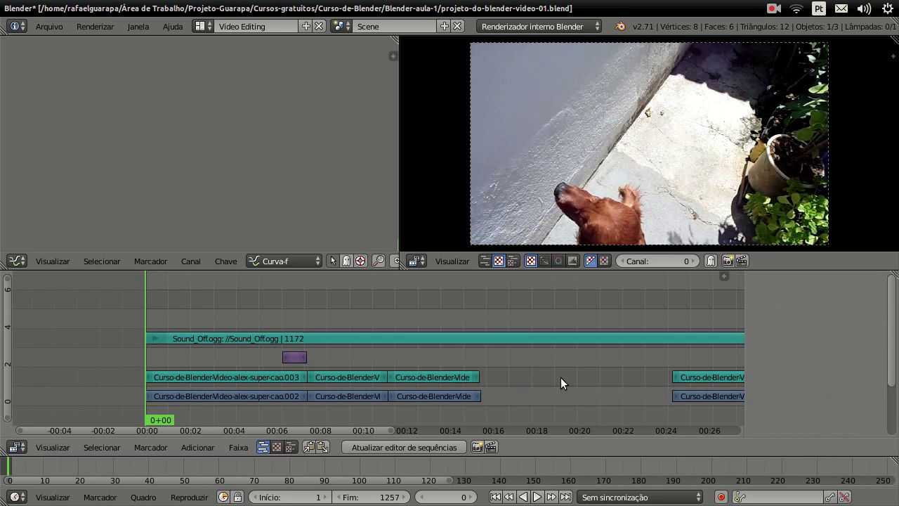
Step: Slide the next clip pair left, settling channel 1 at frame 369 and channel 2 at 367
{"action": "right_click", "coordinate": [706, 377]}
{"action": "key", "text": "g"}
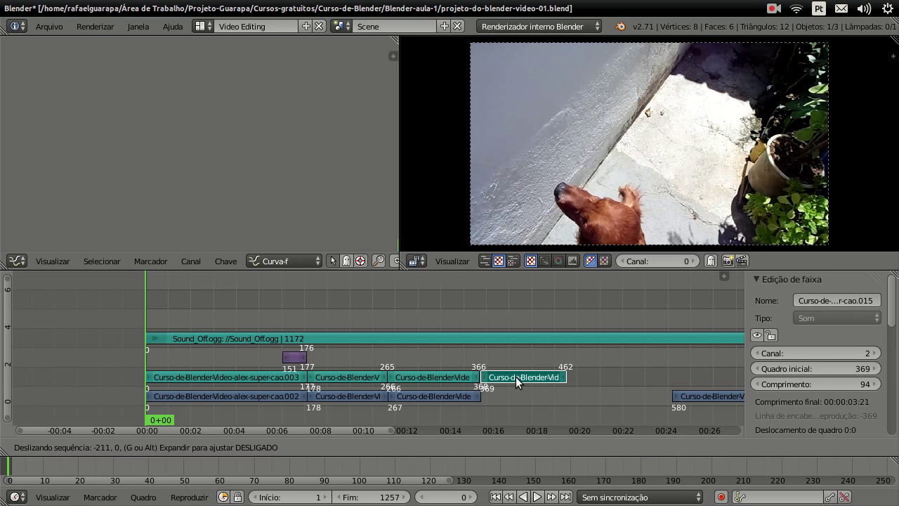
{"action": "left_click", "coordinate": [515, 376]}
{"action": "right_click", "coordinate": [694, 393]}
{"action": "key", "text": "g"}
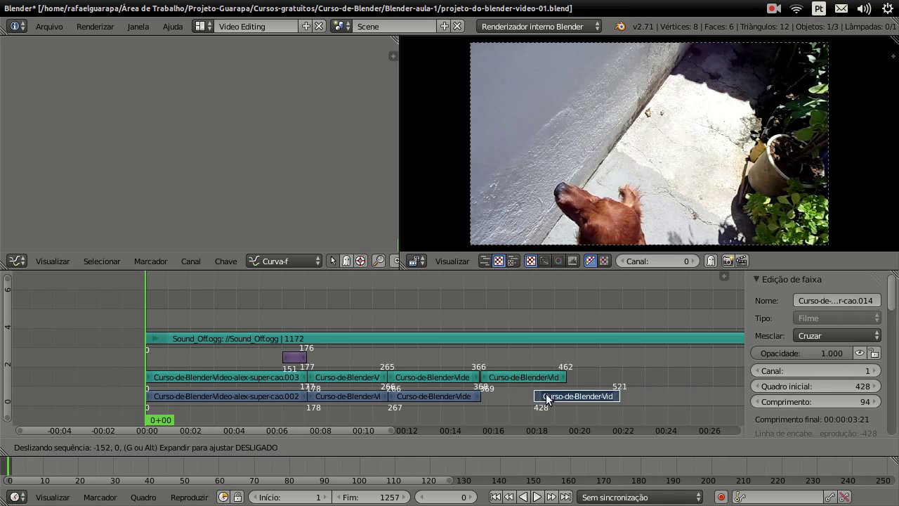
{"action": "left_click", "coordinate": [503, 392]}
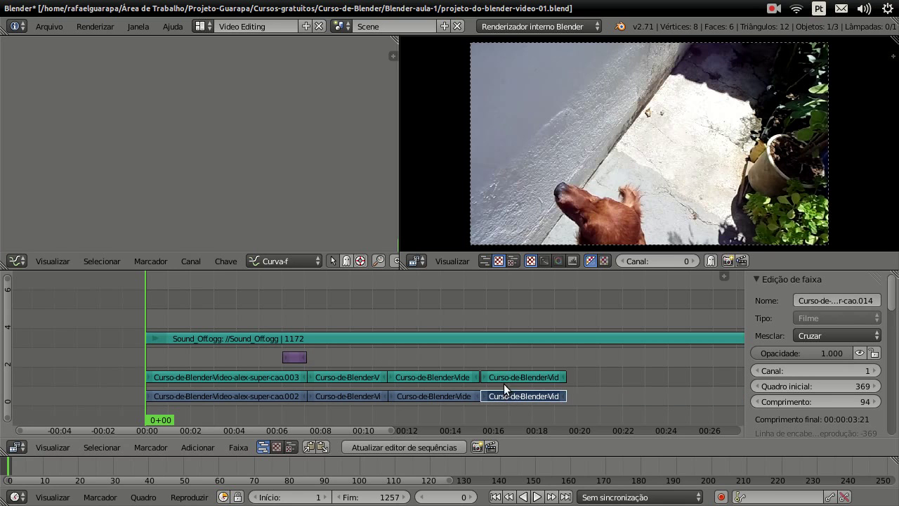
{"action": "right_click", "coordinate": [501, 377]}
{"action": "key", "text": "g"}
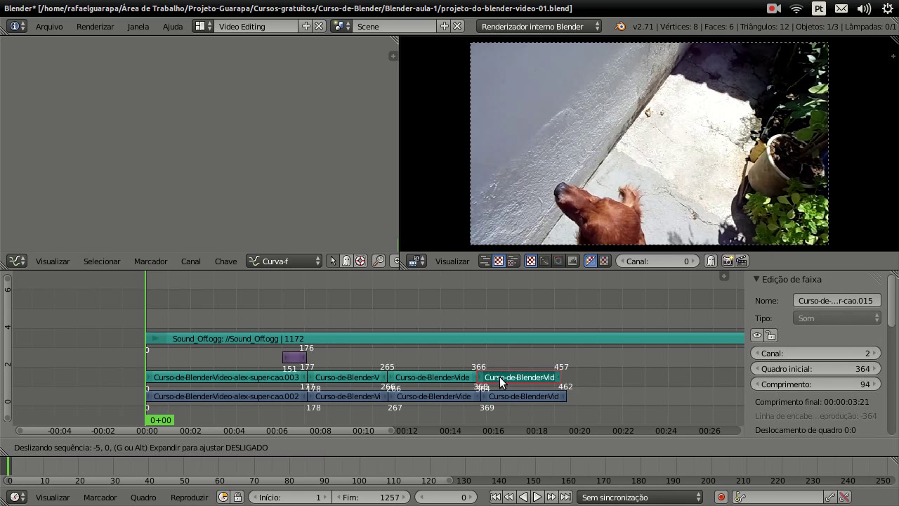
{"action": "left_click", "coordinate": [503, 381]}
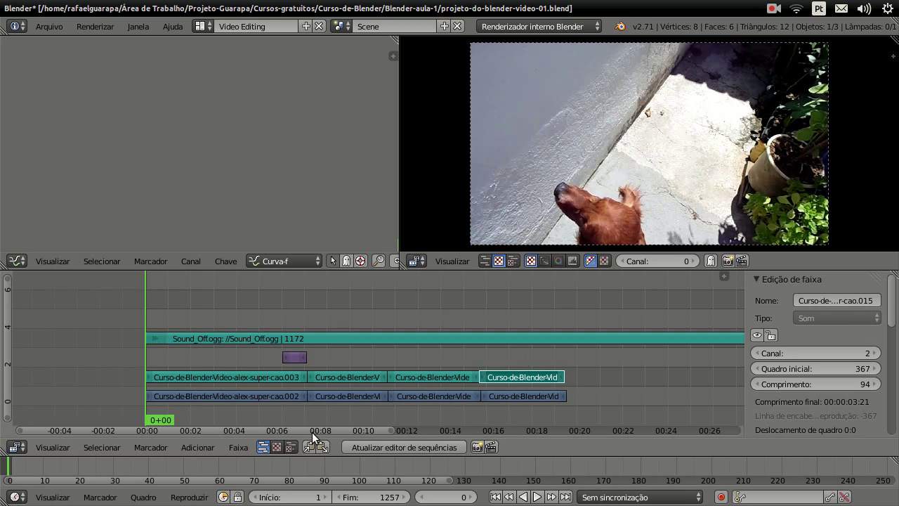
Step: Slide the long final clips left: .017 sound to frame 462, .016 video to 463
{"action": "left_click_drag", "start_coordinate": [316, 427], "coordinate": [514, 400]}
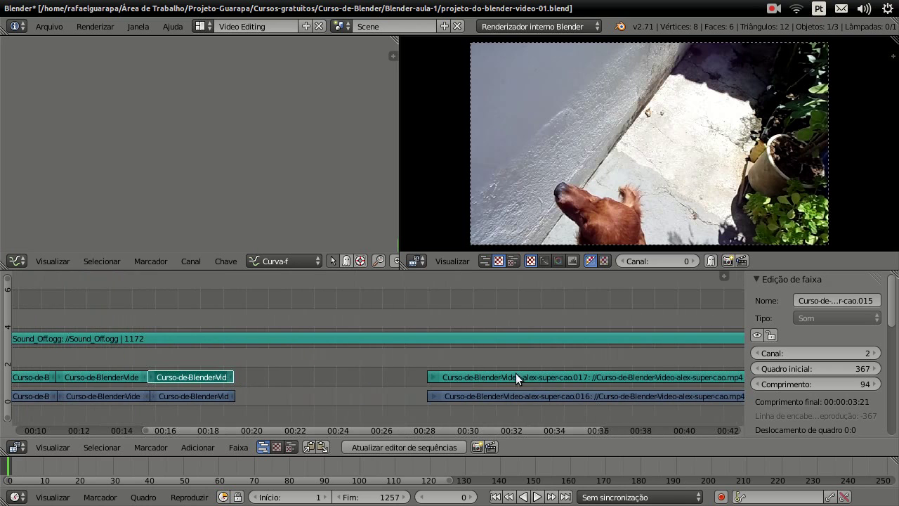
{"action": "right_click", "coordinate": [519, 386]}
{"action": "key", "text": "g"}
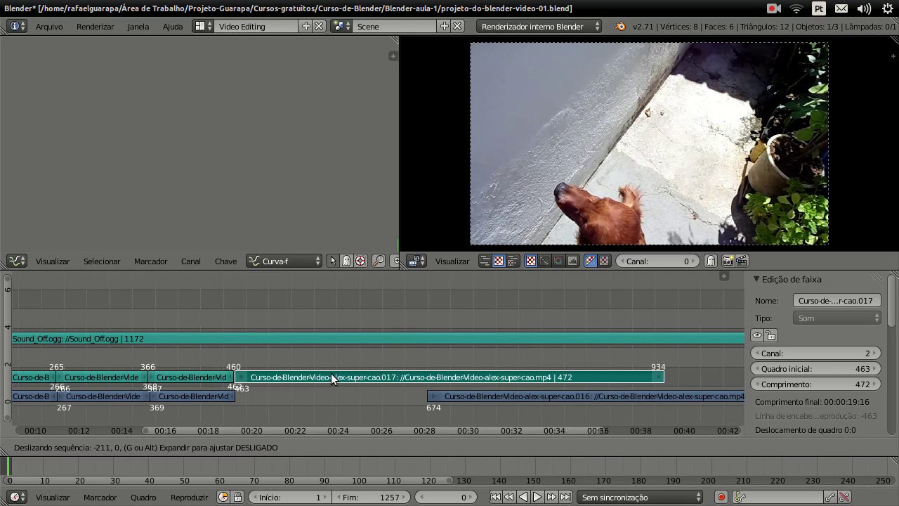
{"action": "left_click", "coordinate": [330, 371]}
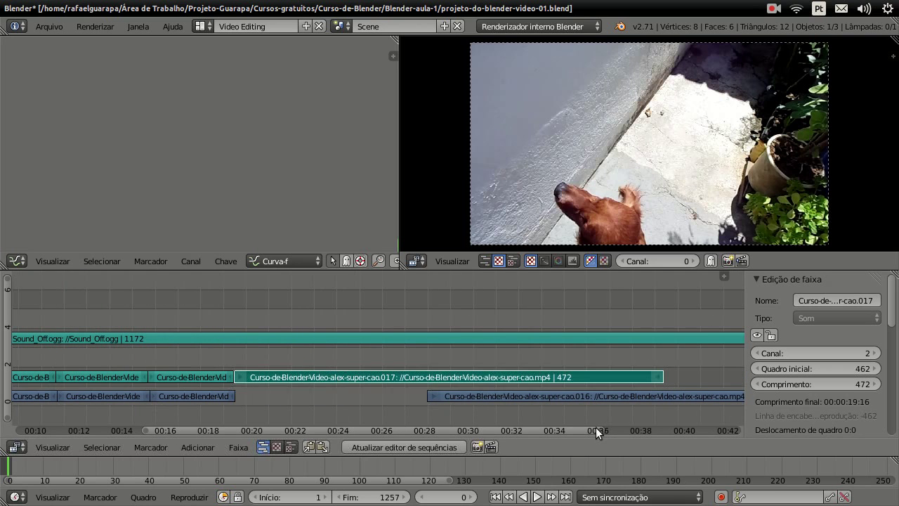
{"action": "right_click", "coordinate": [578, 396]}
{"action": "key", "text": "g"}
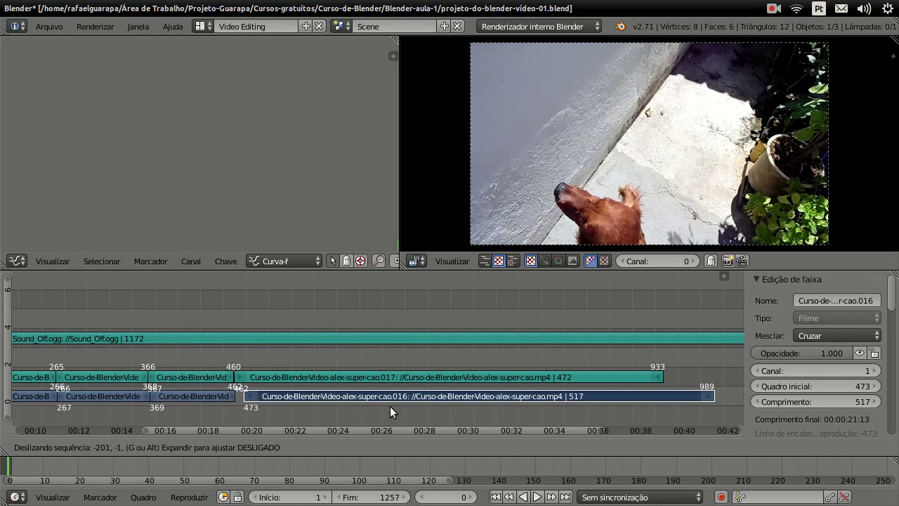
{"action": "left_click", "coordinate": [386, 403]}
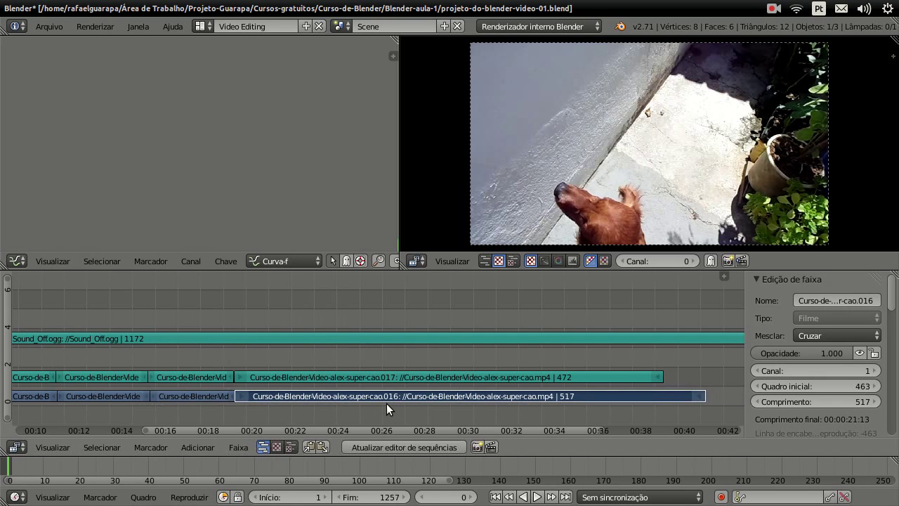
{"action": "key", "text": "Home"}
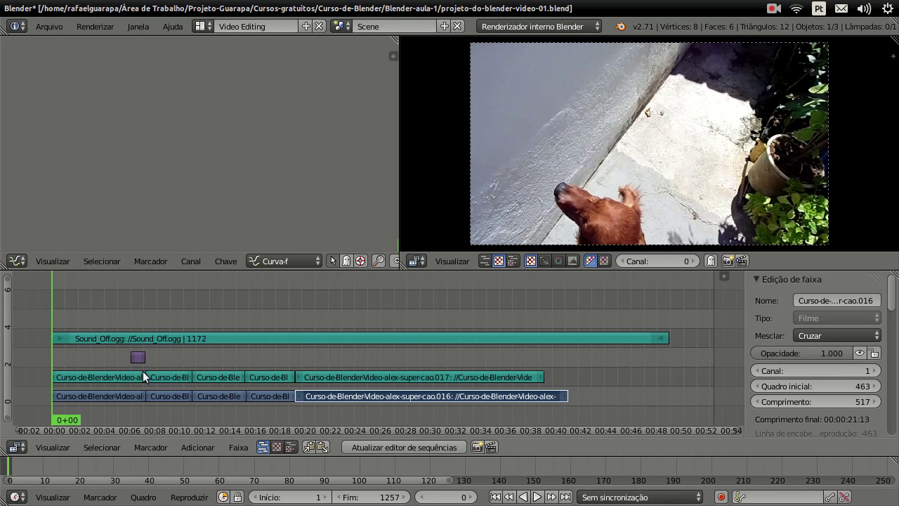
Step: Scrub to frame 136 to preview the hand holding the dog's paws, zooming the timeline
{"action": "left_click_drag", "start_coordinate": [135, 359], "coordinate": [124, 356]}
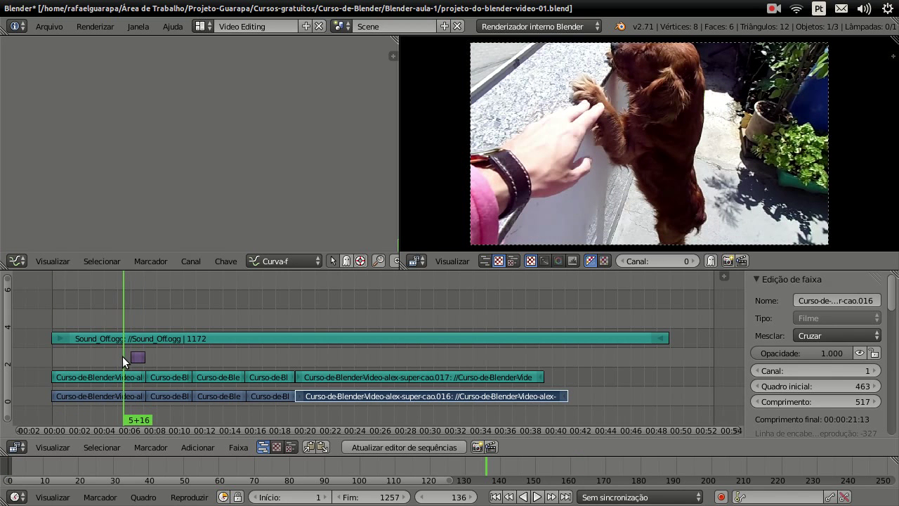
{"action": "scroll", "coordinate": [119, 357], "scroll_direction": "up", "scroll_amount": 1}
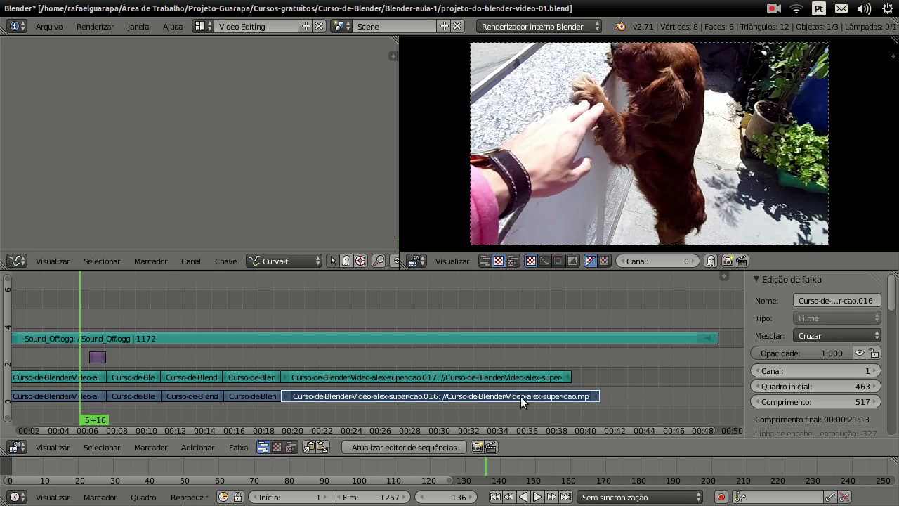
Step: Select the sunset image strip on channel 3 and scrub from frame 147 to 161 to preview the transition
{"action": "right_click", "coordinate": [151, 380]}
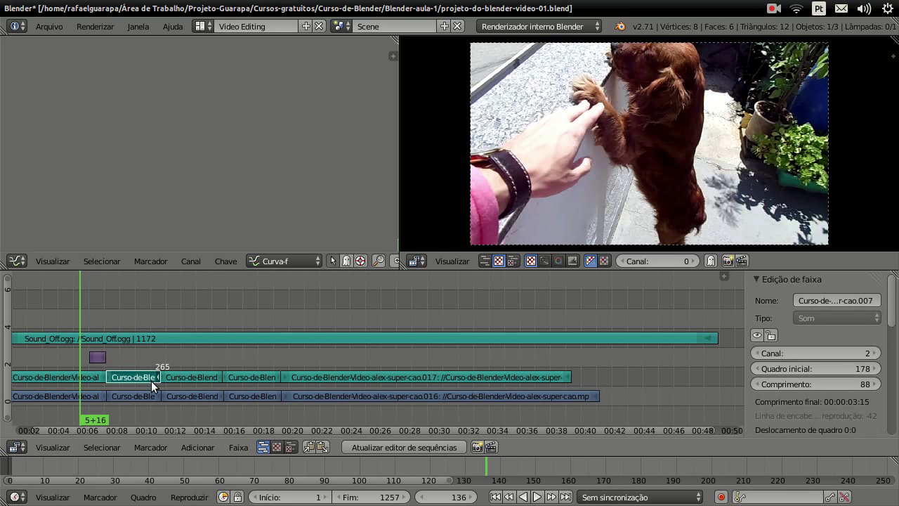
{"action": "right_click", "coordinate": [98, 355]}
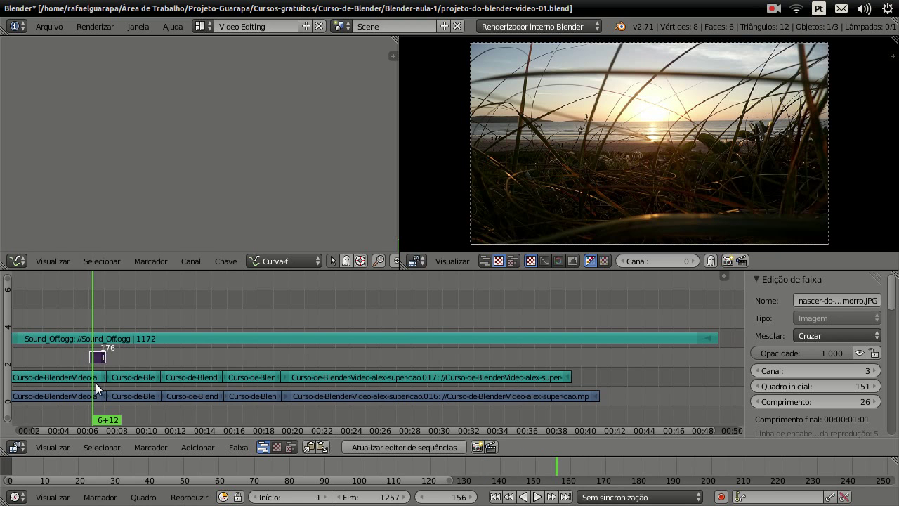
{"action": "left_click", "coordinate": [87, 330]}
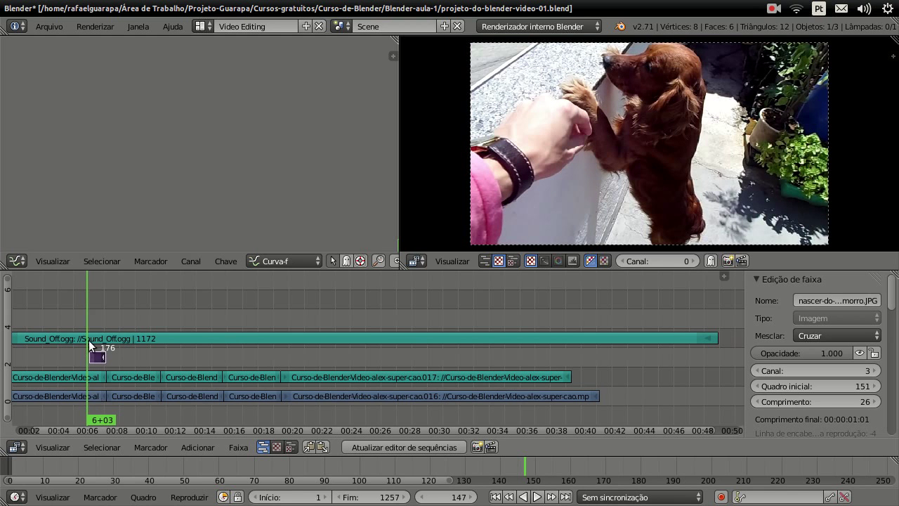
{"action": "left_click_drag", "start_coordinate": [88, 343], "coordinate": [95, 339]}
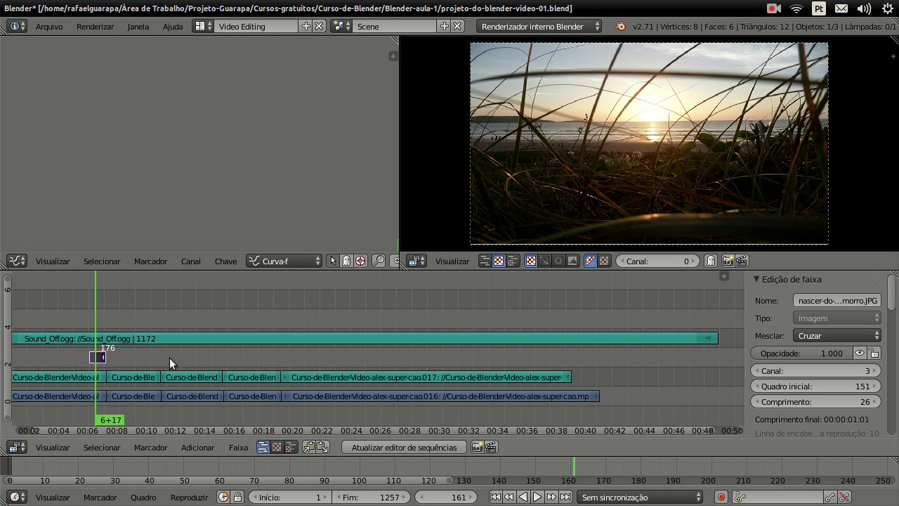
{"action": "left_click", "coordinate": [180, 339]}
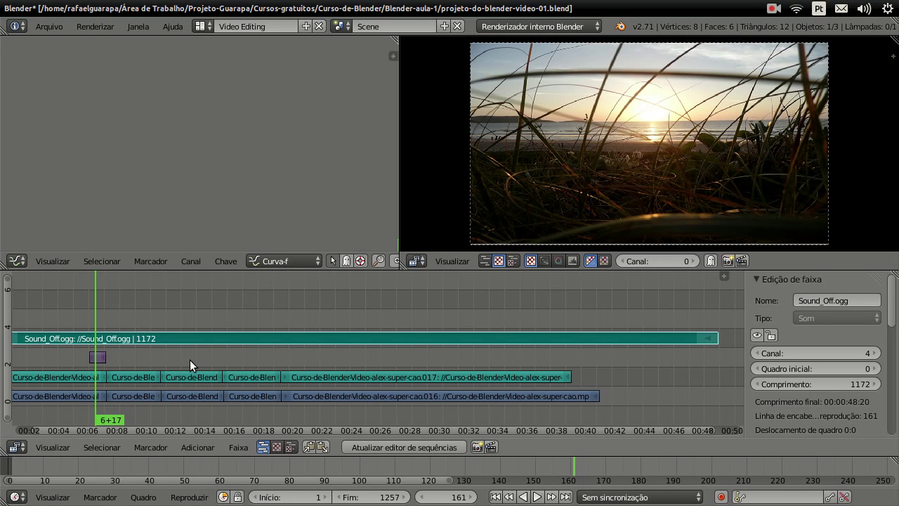
{"action": "right_click", "coordinate": [365, 374]}
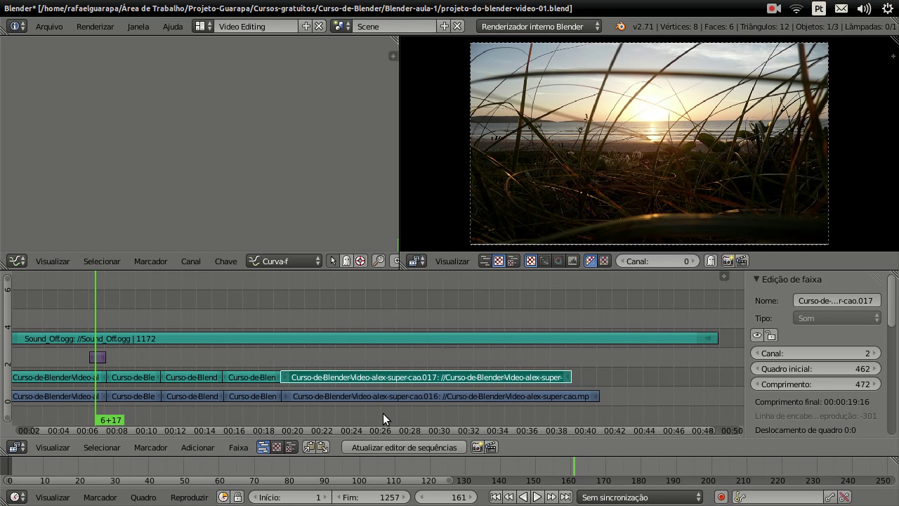
{"action": "key", "text": "x"}
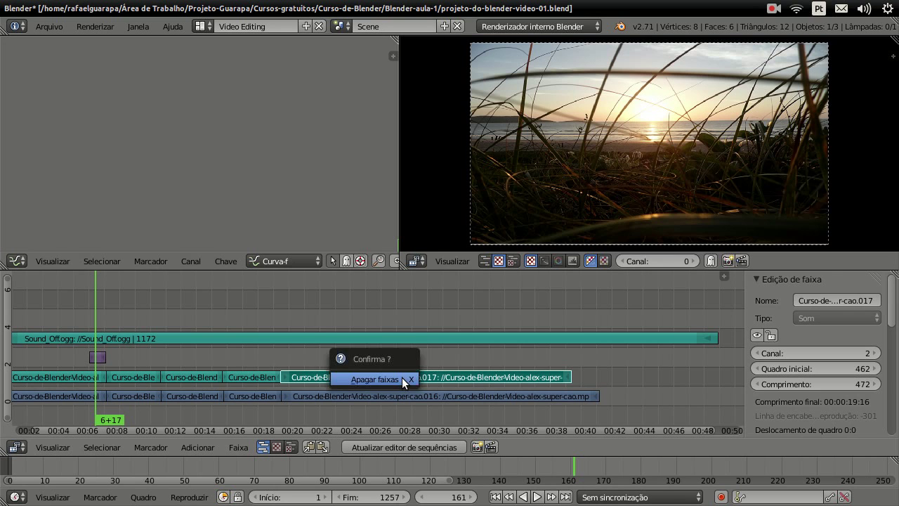
{"action": "left_click", "coordinate": [402, 377]}
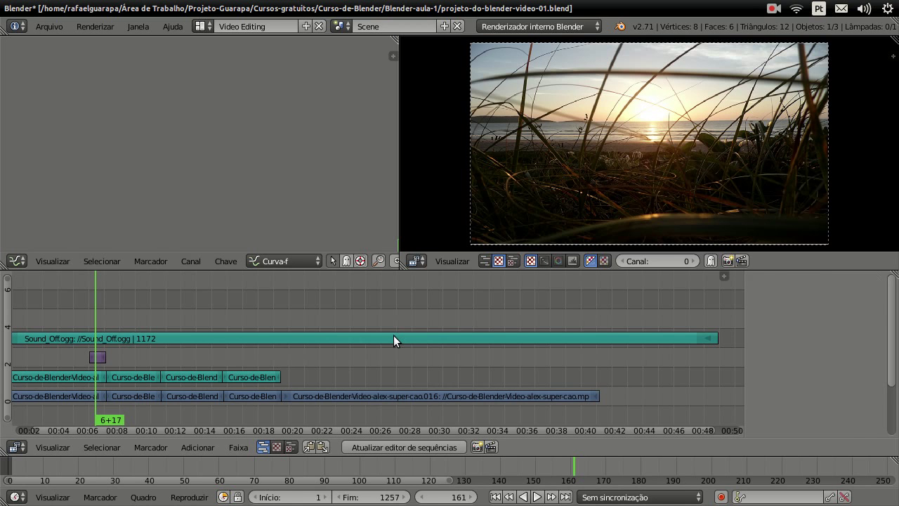
{"action": "key", "text": "ctrl+z"}
Step: Set the current frame to 466, at the start of the .017 dog clip, and zoom the timeline out
{"action": "left_click_drag", "start_coordinate": [375, 359], "coordinate": [348, 353]}
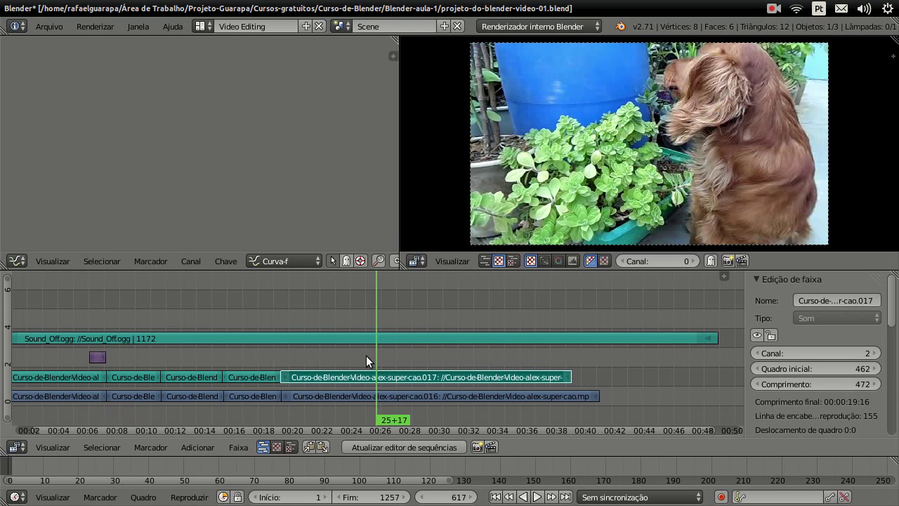
{"action": "left_click", "coordinate": [377, 377]}
{"action": "left_click", "coordinate": [282, 356]}
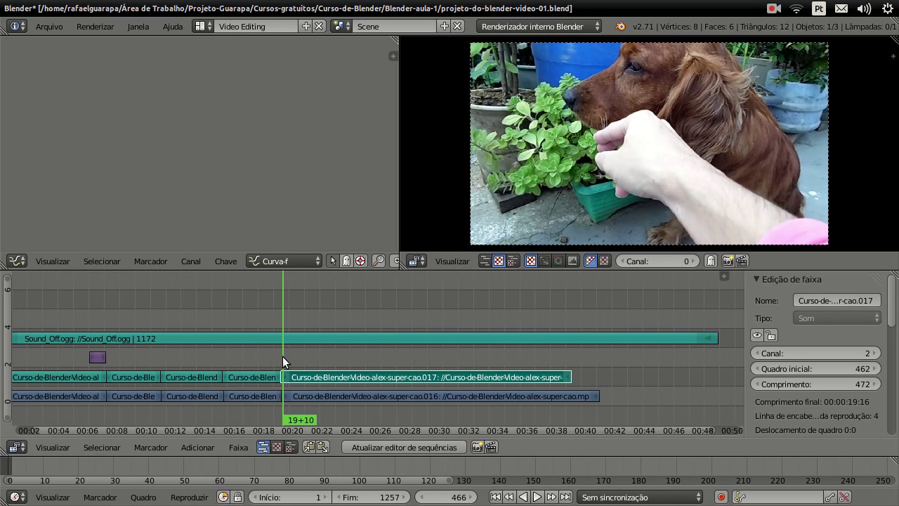
{"action": "scroll", "coordinate": [277, 360], "scroll_direction": "down", "scroll_amount": 2}
{"action": "scroll", "coordinate": [278, 360], "scroll_direction": "down", "scroll_amount": 1}
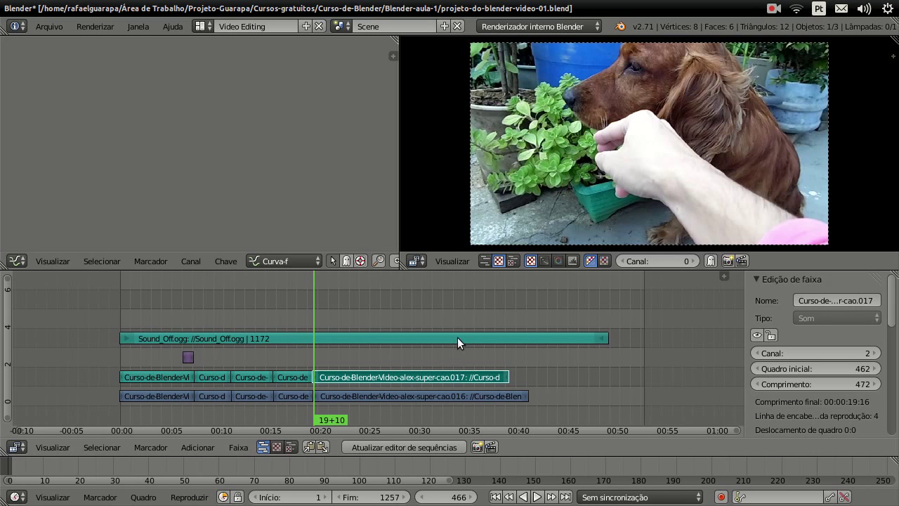
Step: Cut Sound_Off.ogg at frame 981 and delete its 191-frame leftover tail
{"action": "left_click_drag", "start_coordinate": [518, 323], "coordinate": [527, 328]}
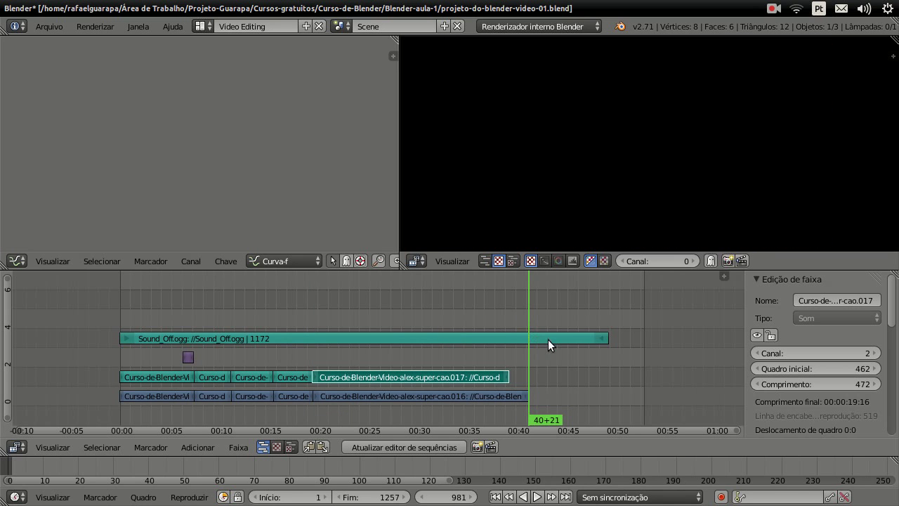
{"action": "right_click", "coordinate": [540, 339]}
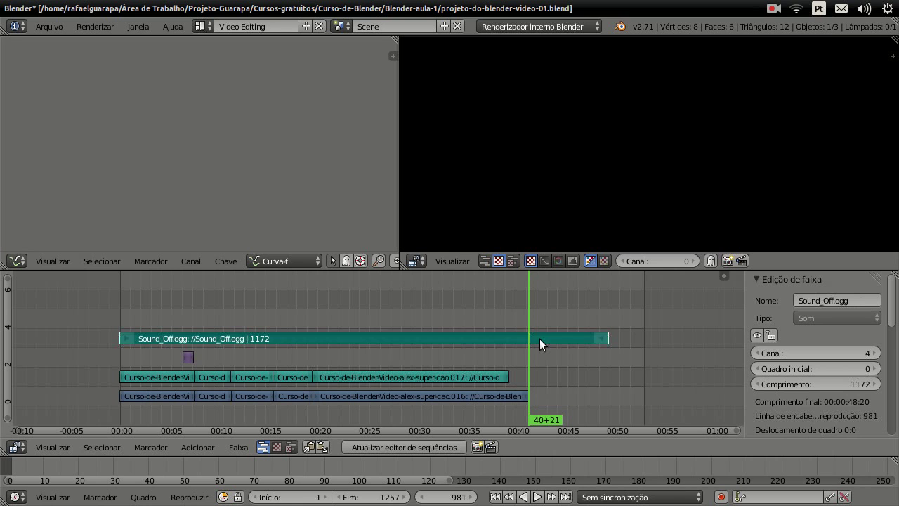
{"action": "key", "text": "k"}
{"action": "right_click", "coordinate": [539, 339]}
{"action": "key", "text": "x"}
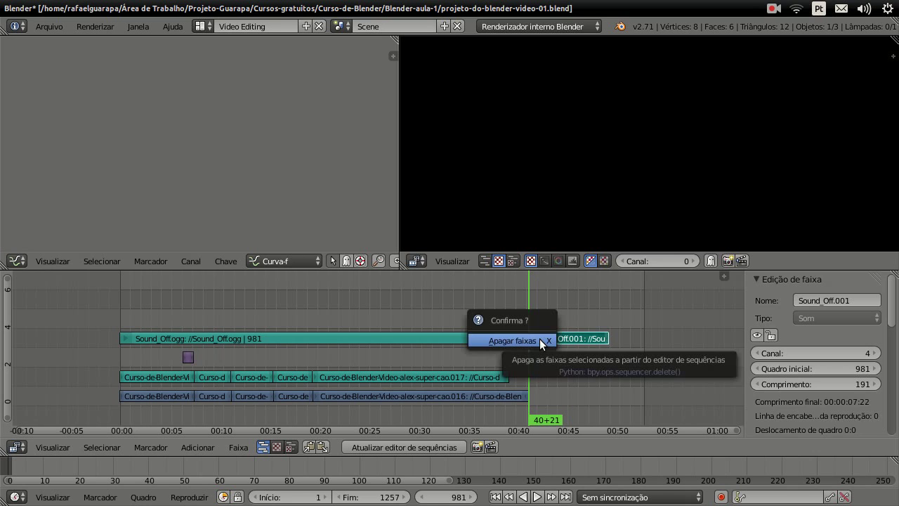
{"action": "left_click", "coordinate": [539, 339]}
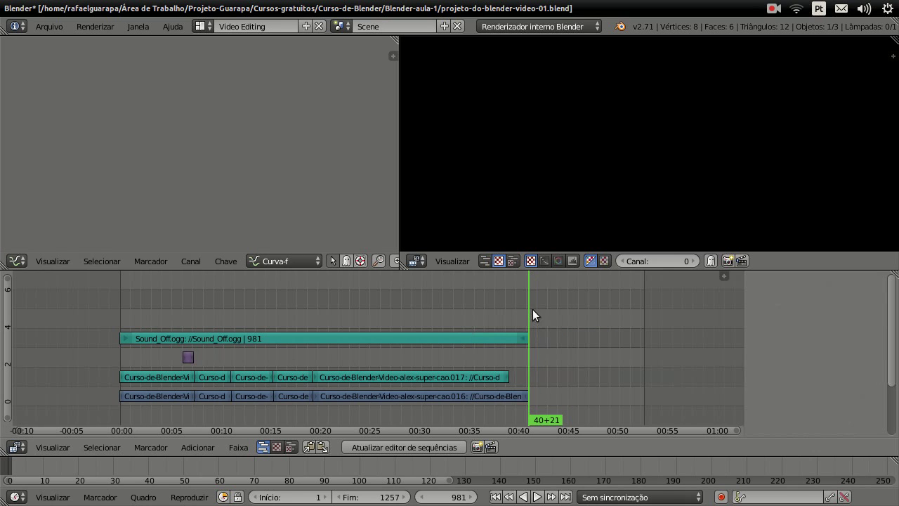
{"action": "left_click_drag", "start_coordinate": [532, 309], "coordinate": [498, 307]}
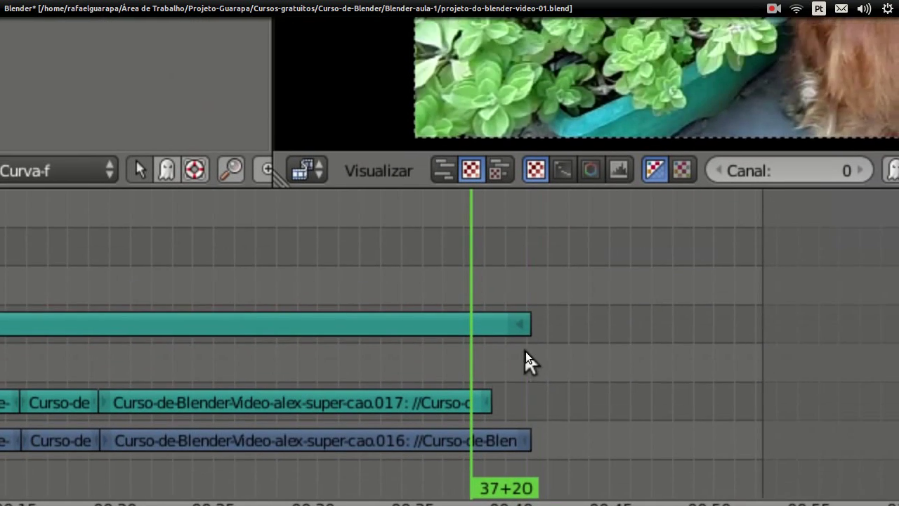
Step: Jump to the last frame of the strips and enter a new scene end frame
{"action": "key", "text": "Page_Up"}
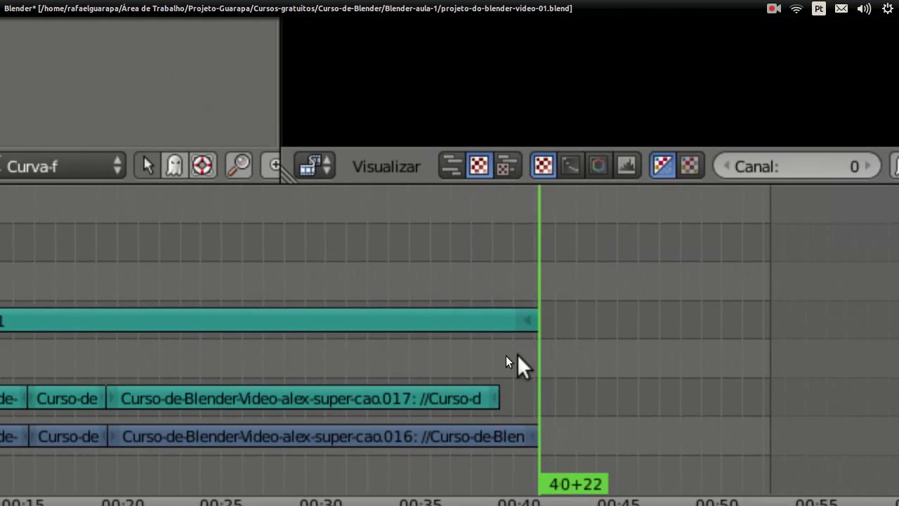
{"action": "left_click", "coordinate": [499, 355]}
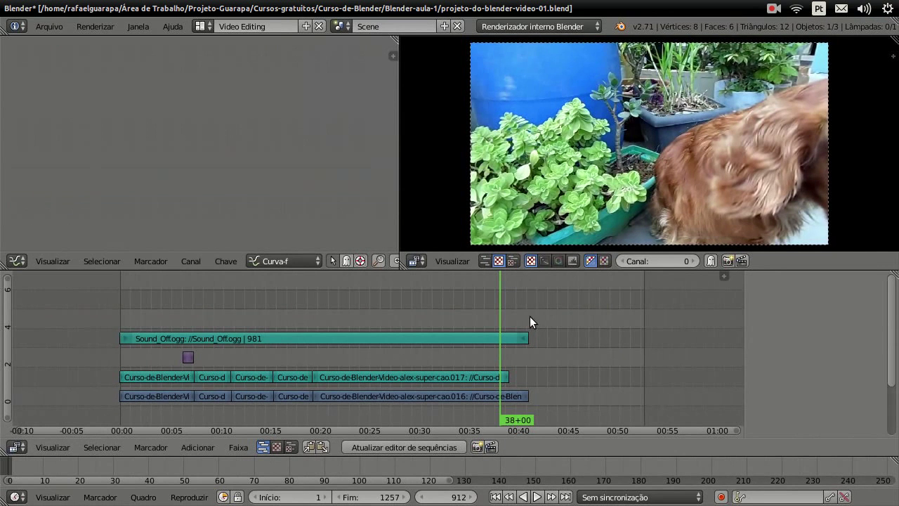
{"action": "key", "text": "Page_Up"}
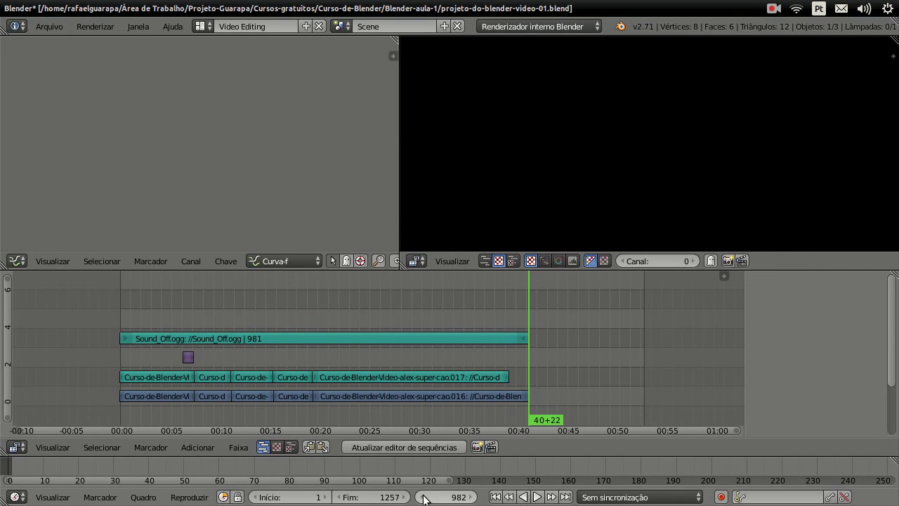
{"action": "left_click", "coordinate": [384, 498]}
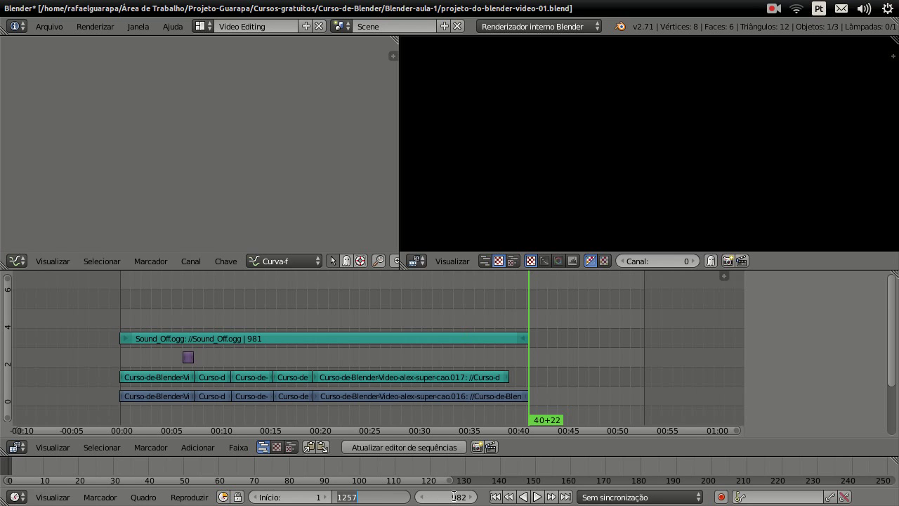
{"action": "type", "text": "982"}
{"action": "key", "text": "Return"}
Step: Correct the scene end frame to 980 and scrub around the ending to check it
{"action": "left_click_drag", "start_coordinate": [508, 302], "coordinate": [527, 308]}
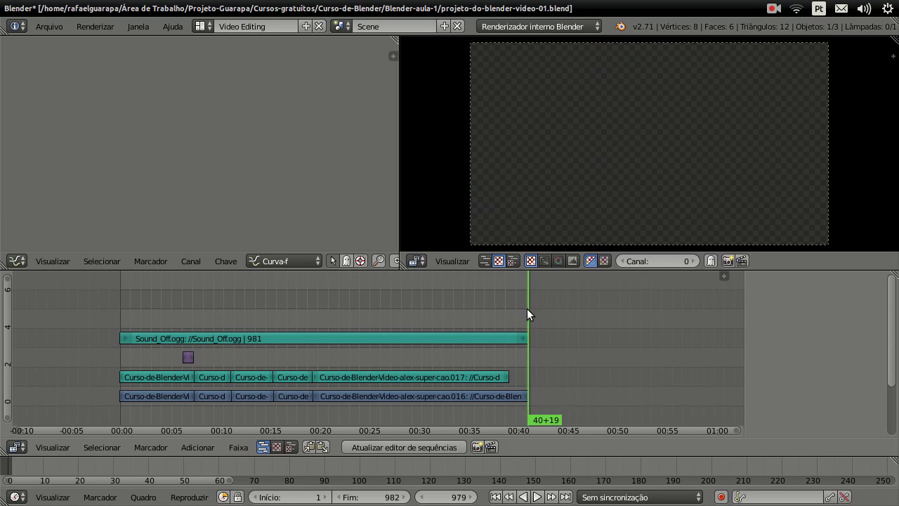
{"action": "left_click", "coordinate": [391, 499]}
{"action": "type", "text": "981"}
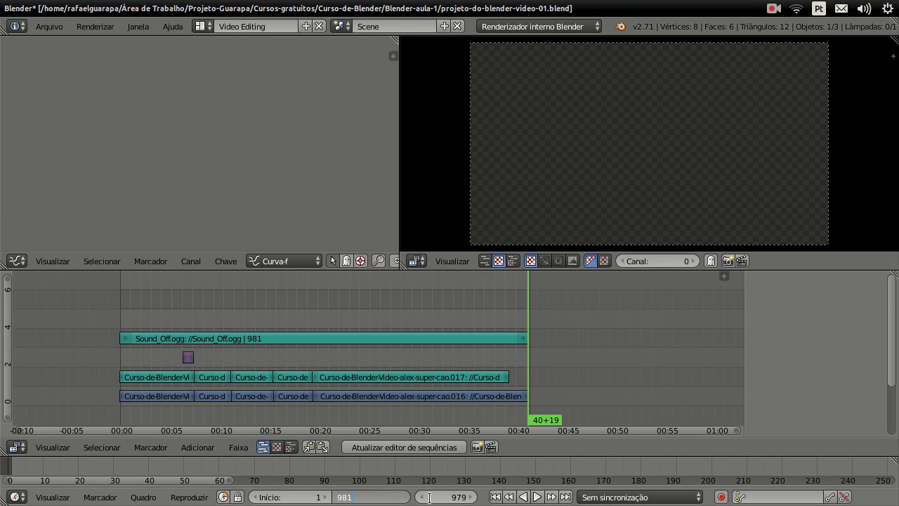
{"action": "type", "text": "980"}
{"action": "key", "text": "Return"}
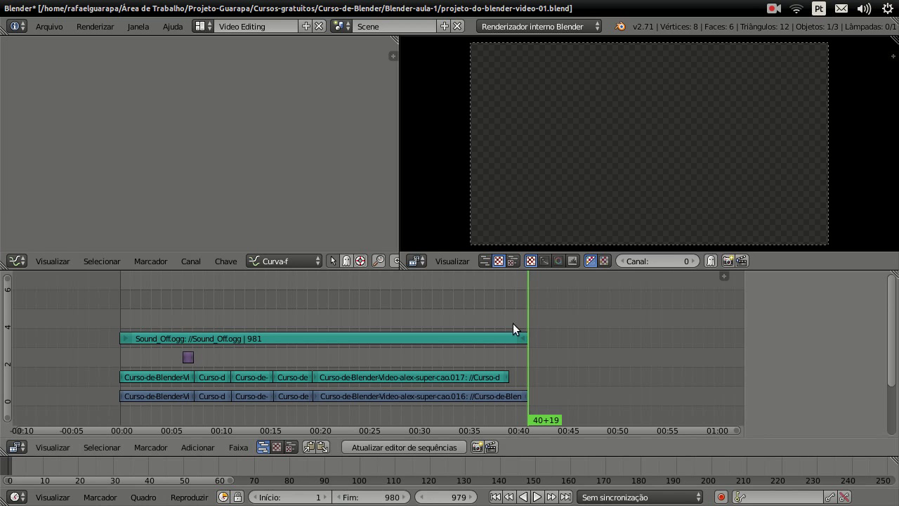
{"action": "left_click_drag", "start_coordinate": [513, 323], "coordinate": [528, 318]}
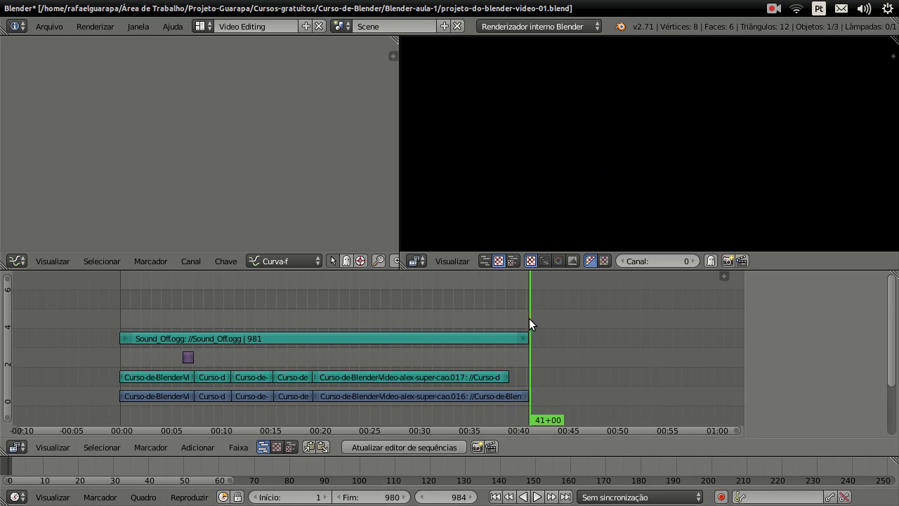
{"action": "left_click_drag", "start_coordinate": [529, 318], "coordinate": [248, 309]}
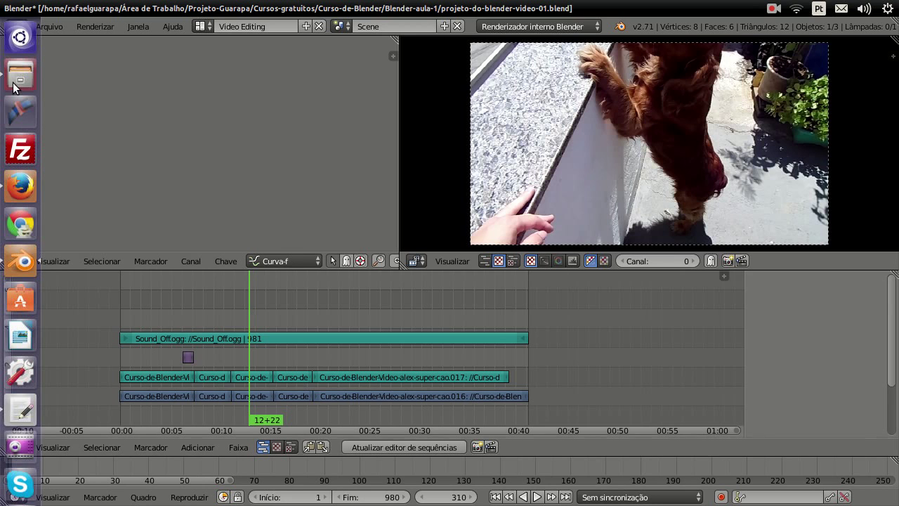
{"action": "left_click", "coordinate": [20, 76]}
{"action": "left_click", "coordinate": [717, 127]}
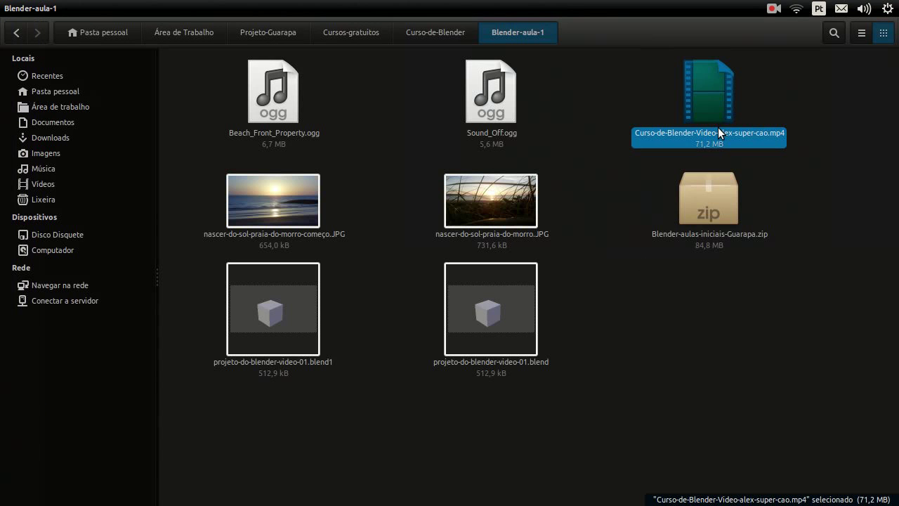
{"action": "right_click", "coordinate": [707, 130]}
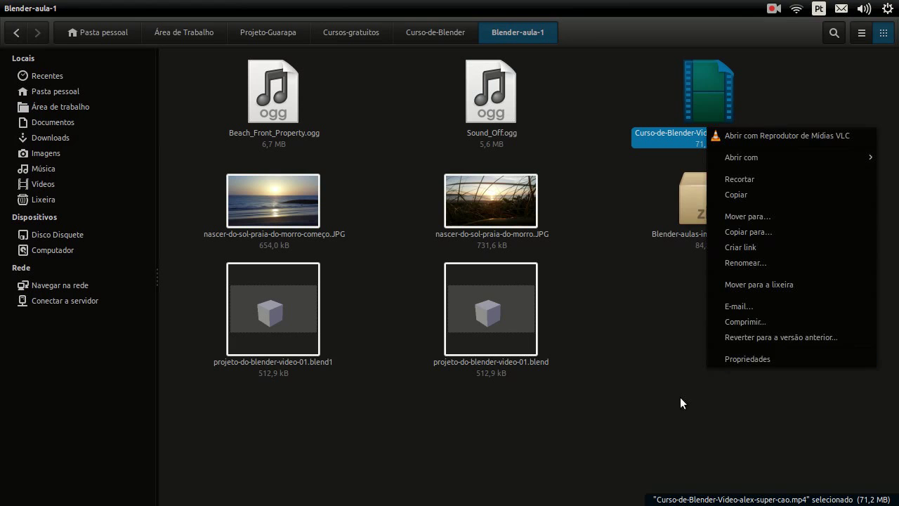
{"action": "left_click", "coordinate": [678, 401]}
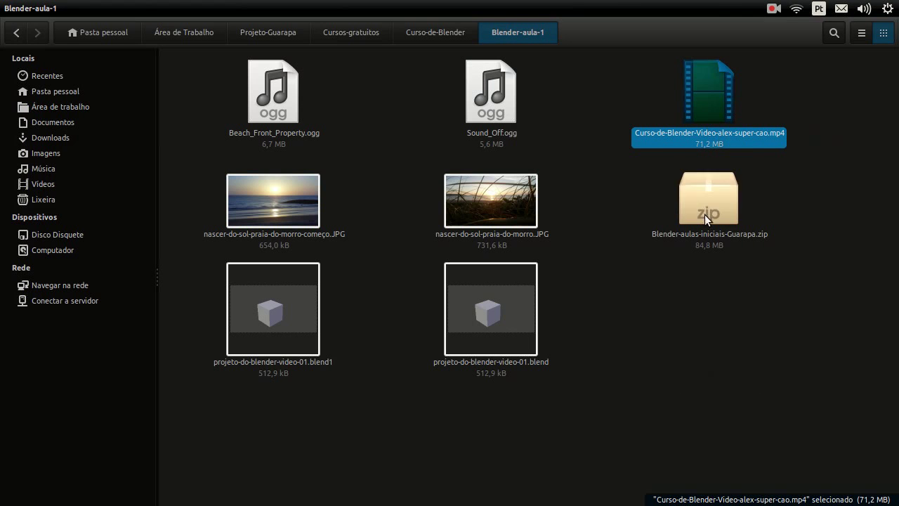
{"action": "left_click", "coordinate": [664, 354]}
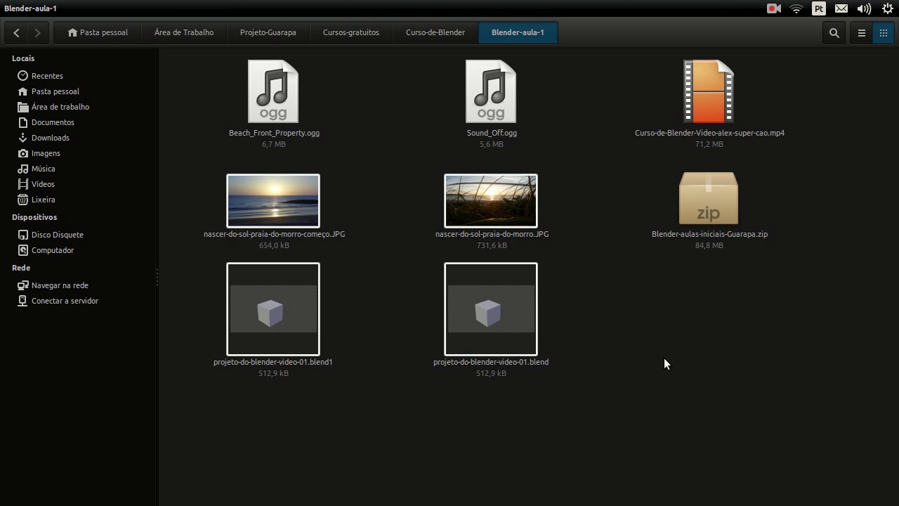
{"action": "double_click", "coordinate": [478, 274]}
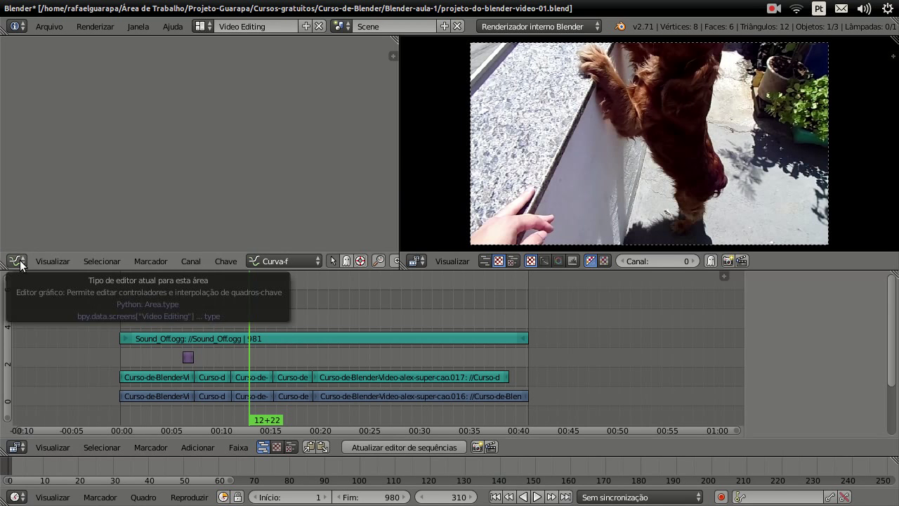
Step: Switch the top-left graph editor area to the Properties editor showing the render settings
{"action": "mouse_move", "coordinate": [395, 153]}
{"action": "left_mouse_down"}
{"action": "mouse_move", "coordinate": [314, 164]}
{"action": "mouse_move", "coordinate": [397, 161]}
{"action": "left_mouse_up"}
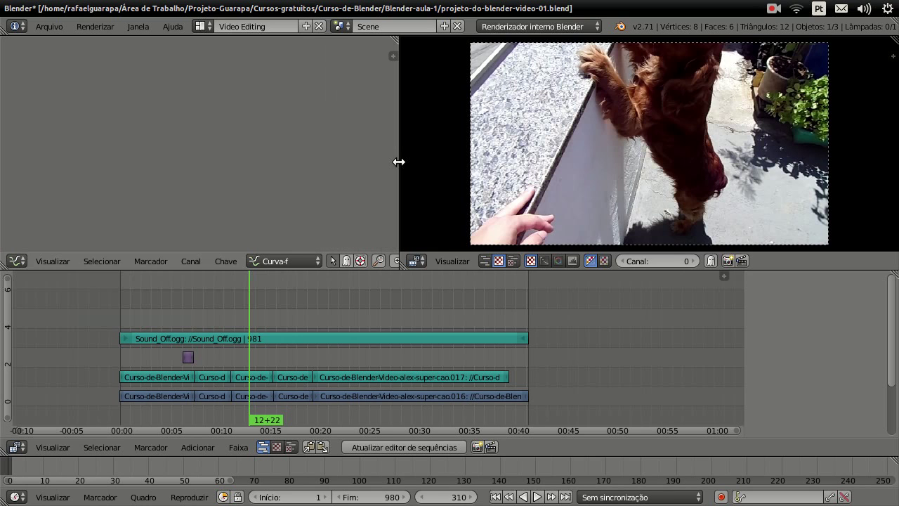
{"action": "left_click", "coordinate": [19, 262]}
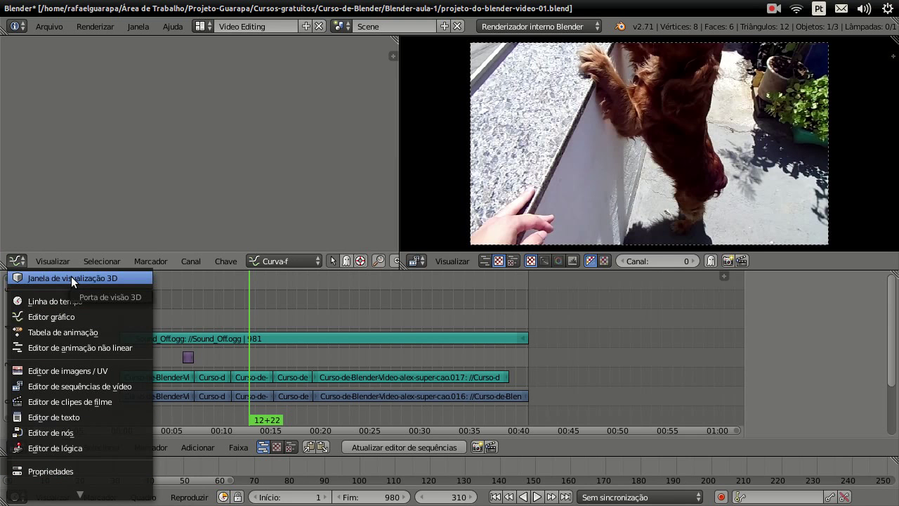
{"action": "left_click", "coordinate": [52, 469]}
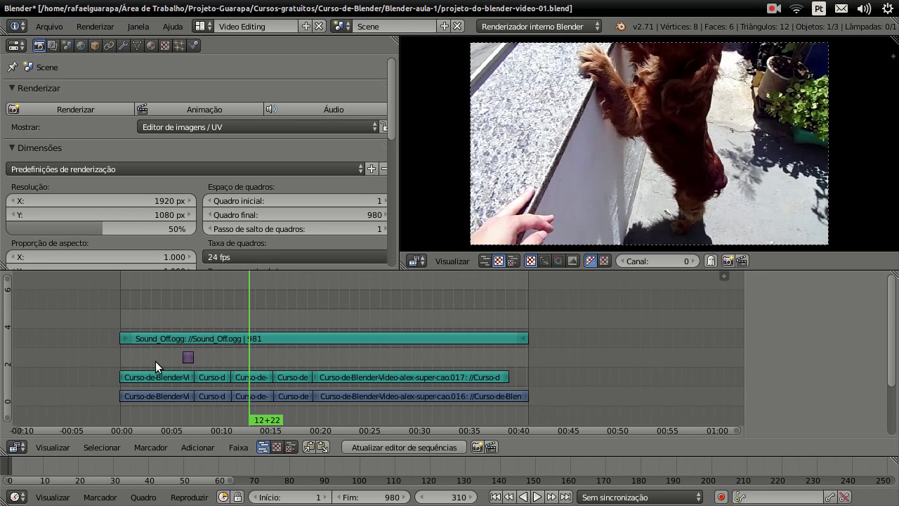
Step: Collapse and re-expand the Render, Dimensions and Anti-aliasing panels
{"action": "left_click", "coordinate": [14, 89]}
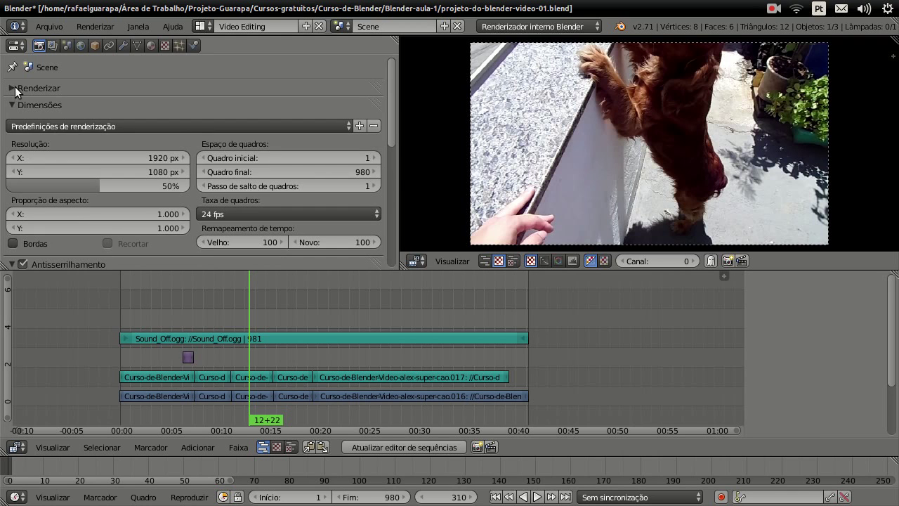
{"action": "left_click", "coordinate": [14, 105]}
{"action": "left_click", "coordinate": [14, 122]}
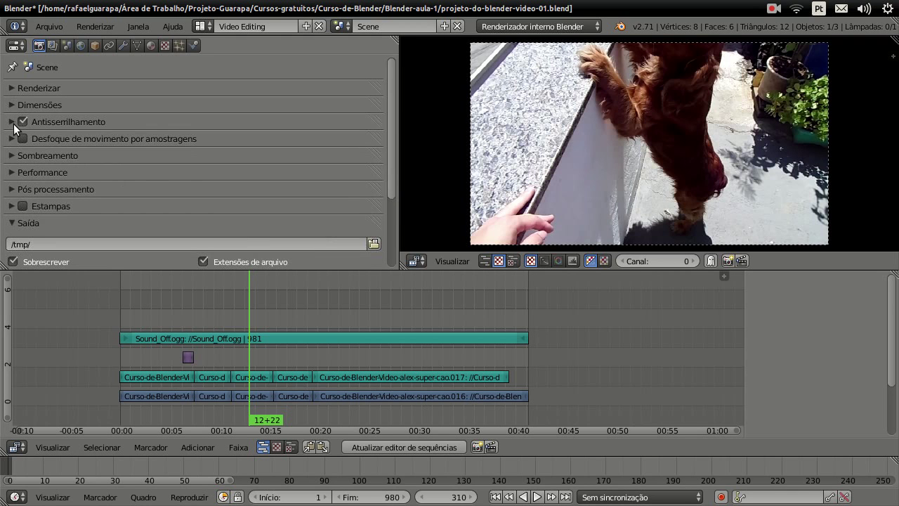
{"action": "left_click", "coordinate": [14, 122]}
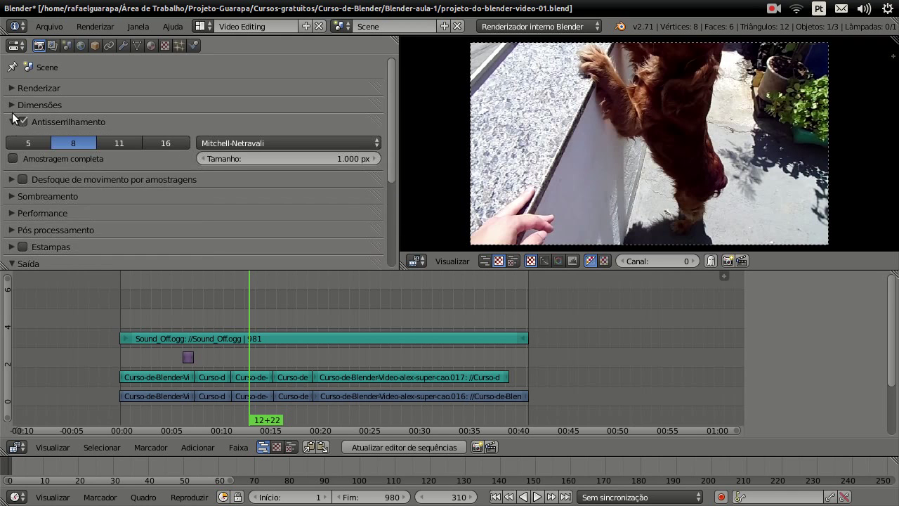
{"action": "left_click", "coordinate": [14, 106]}
{"action": "left_click", "coordinate": [14, 89]}
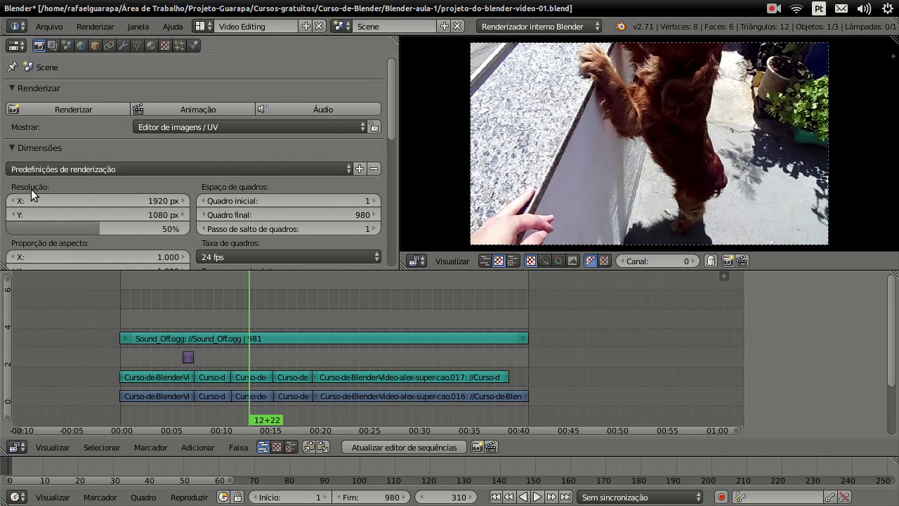
Step: Set the render resolution X to 1280 and Y to 720 px
{"action": "left_click", "coordinate": [157, 201]}
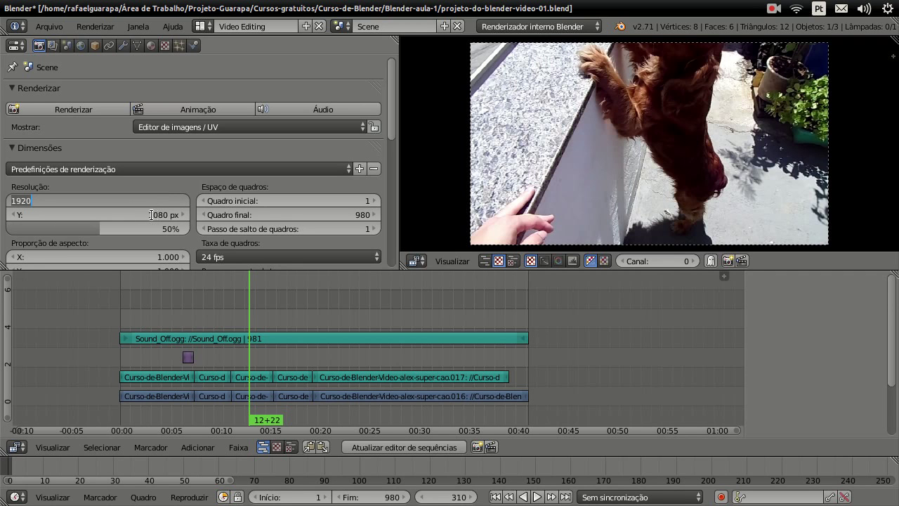
{"action": "type", "text": "1"}
{"action": "type", "text": "0"}
{"action": "key", "text": "Return"}
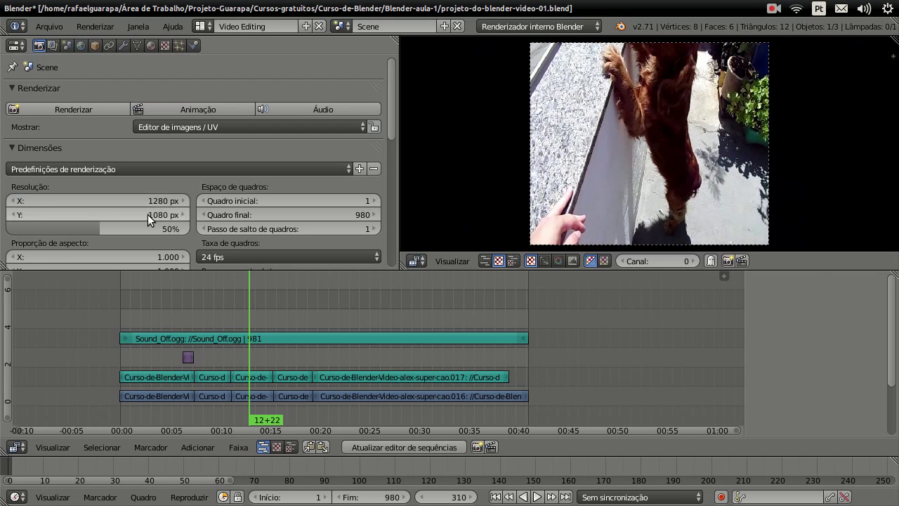
{"action": "left_click", "coordinate": [147, 214]}
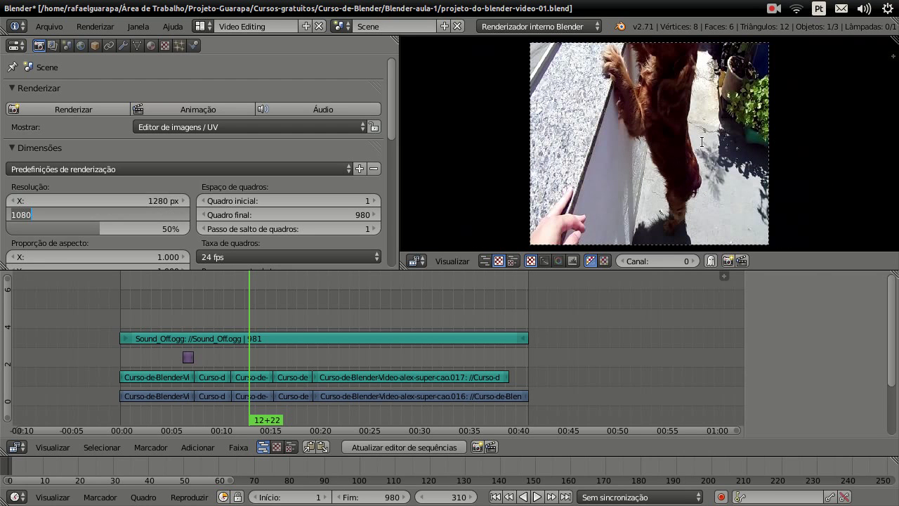
{"action": "type", "text": "720"}
{"action": "key", "text": "Return"}
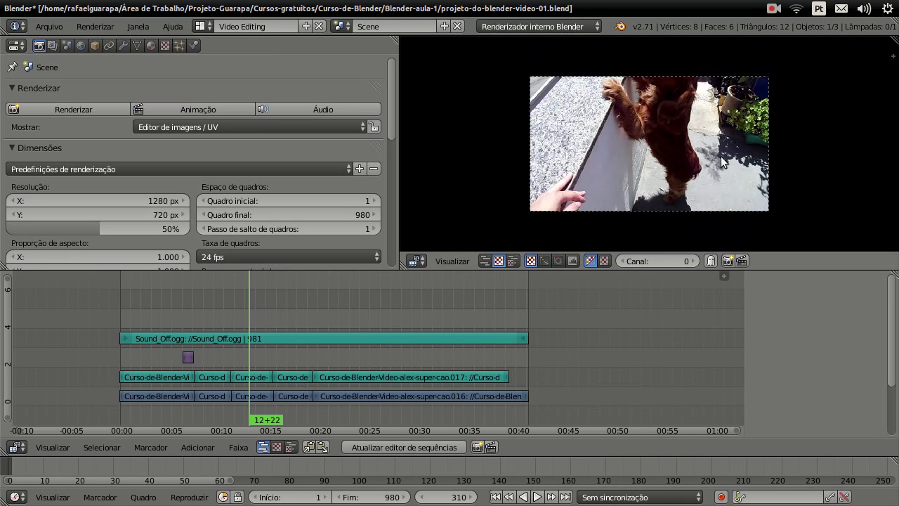
{"action": "scroll", "coordinate": [657, 114], "scroll_direction": "up", "scroll_amount": 1}
{"action": "scroll", "coordinate": [663, 119], "scroll_direction": "up", "scroll_amount": 1}
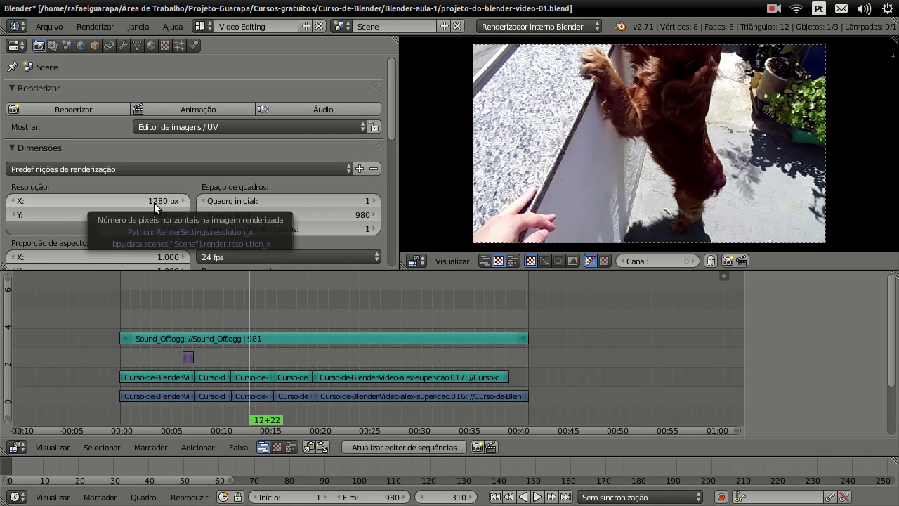
Step: In the Files manager, open nascer-do-sol-praia-do-morro-começo.JPG from the Blender-aula-1 folder
{"action": "mouse_move", "coordinate": [4, 243]}
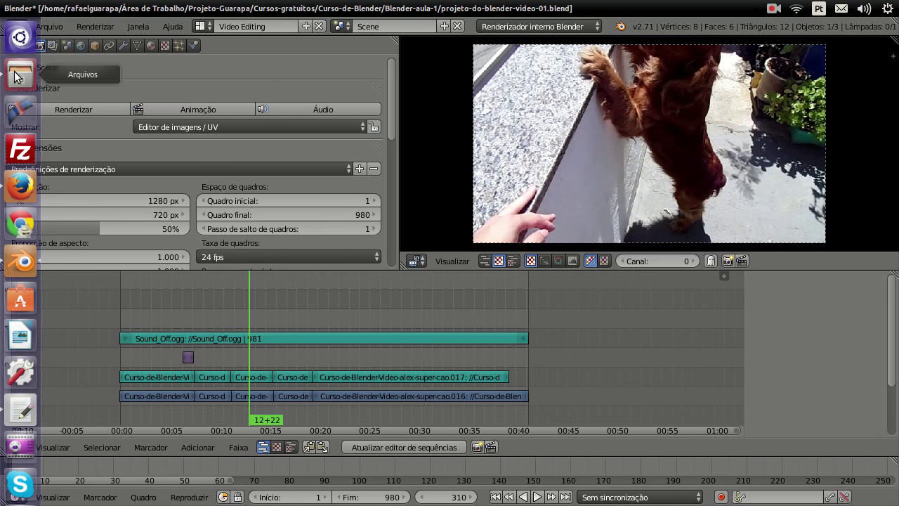
{"action": "left_click", "coordinate": [17, 74]}
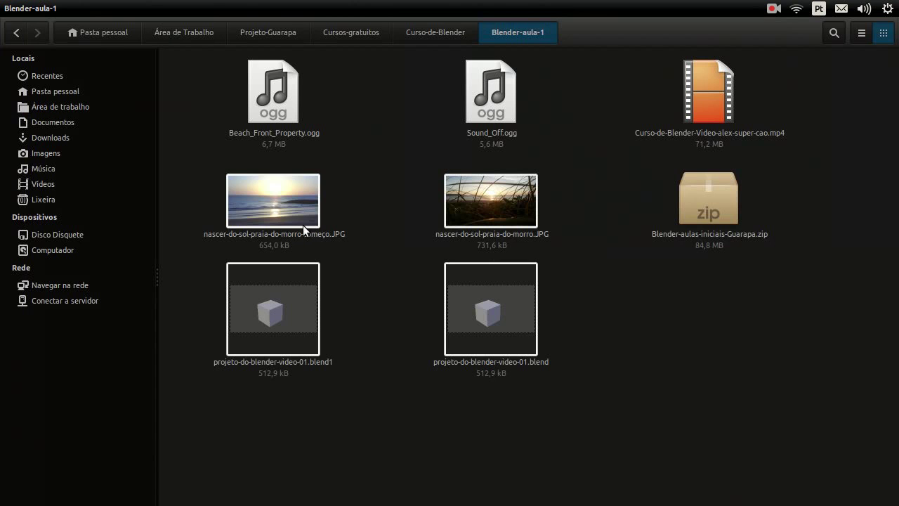
{"action": "double_click", "coordinate": [303, 225]}
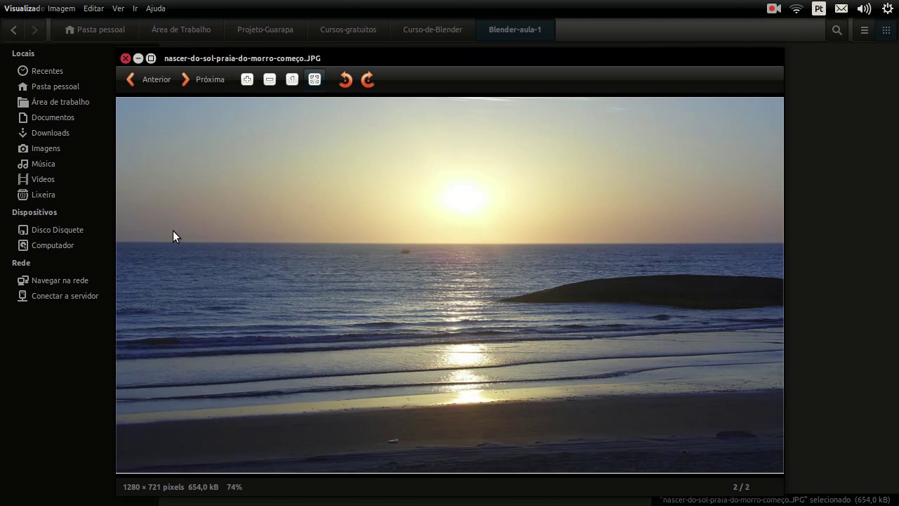
Step: Maximize the image viewer, zoom into the sunrise photo and pan across the water
{"action": "left_click", "coordinate": [150, 58]}
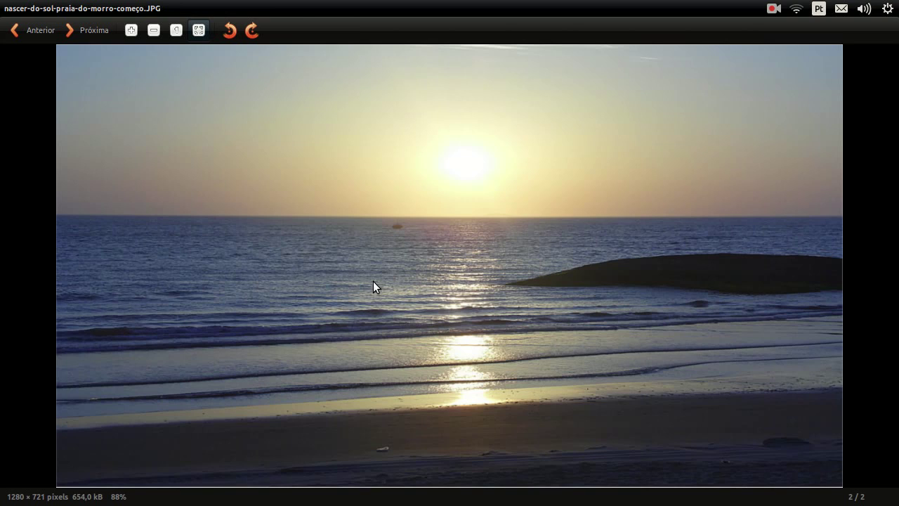
{"action": "scroll", "coordinate": [373, 281], "scroll_direction": "up", "scroll_amount": 1}
{"action": "scroll", "coordinate": [374, 281], "scroll_direction": "up", "scroll_amount": 2}
{"action": "scroll", "coordinate": [374, 281], "scroll_direction": "up", "scroll_amount": 2}
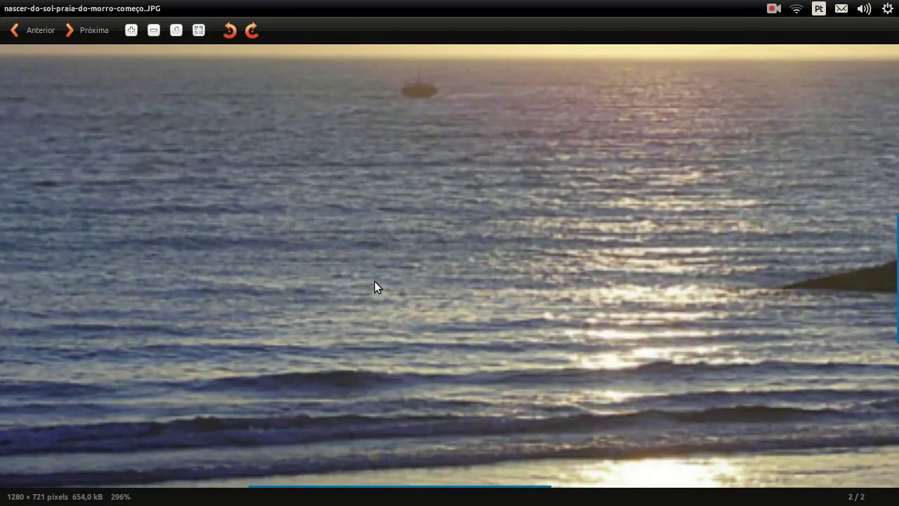
{"action": "scroll", "coordinate": [375, 282], "scroll_direction": "up", "scroll_amount": 2}
{"action": "scroll", "coordinate": [375, 288], "scroll_direction": "up", "scroll_amount": 1}
{"action": "scroll", "coordinate": [375, 288], "scroll_direction": "up", "scroll_amount": 1}
{"action": "scroll", "coordinate": [375, 292], "scroll_direction": "up", "scroll_amount": 2}
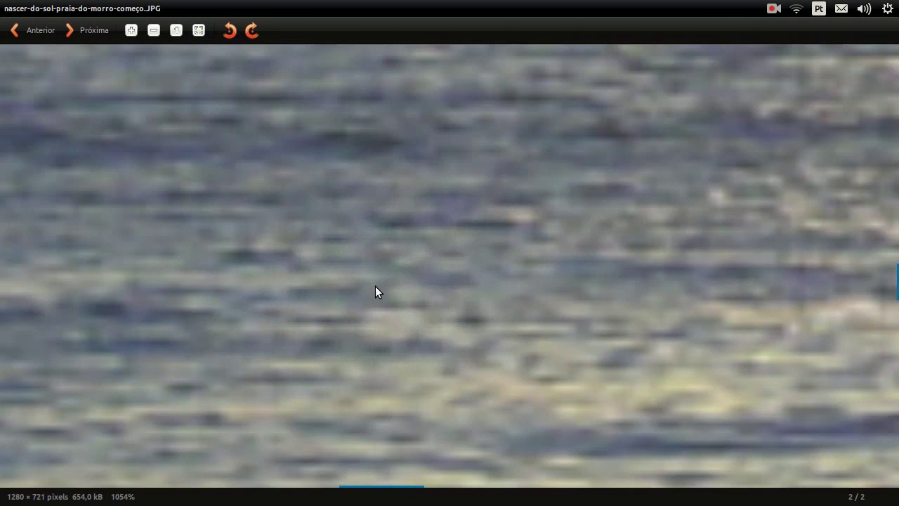
{"action": "left_click_drag", "start_coordinate": [375, 292], "coordinate": [552, 432]}
{"action": "left_click_drag", "start_coordinate": [484, 218], "coordinate": [583, 484]}
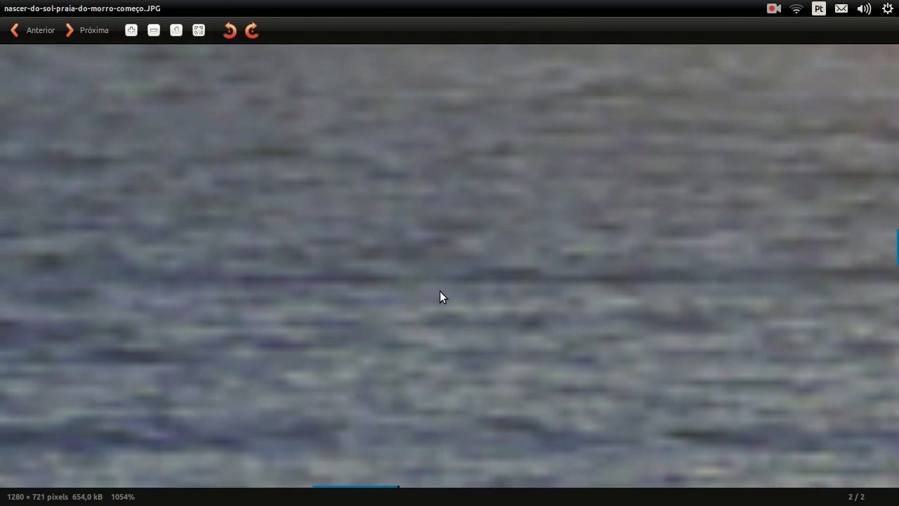
Step: Zoom back out to show the whole 1280×721 sunrise photo
{"action": "scroll", "coordinate": [435, 288], "scroll_direction": "down", "scroll_amount": 1}
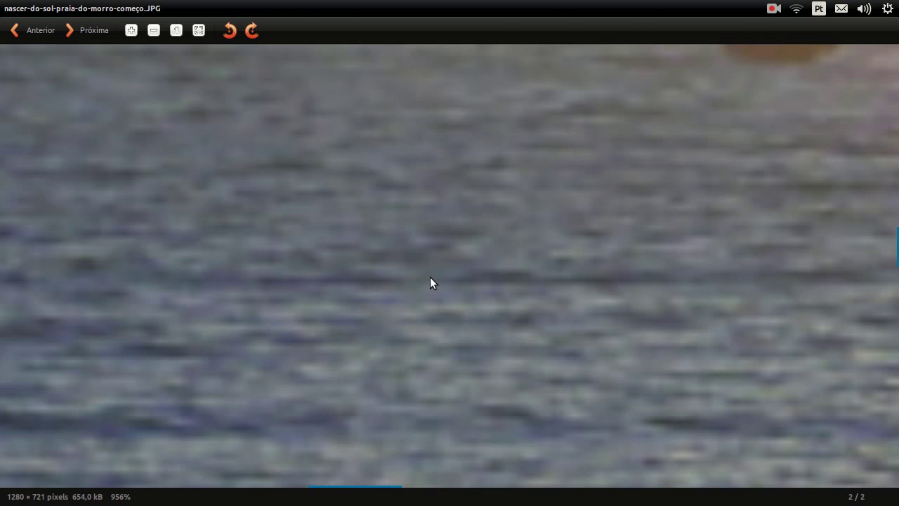
{"action": "scroll", "coordinate": [404, 274], "scroll_direction": "down", "scroll_amount": 4}
{"action": "scroll", "coordinate": [404, 274], "scroll_direction": "down", "scroll_amount": 3}
{"action": "scroll", "coordinate": [405, 276], "scroll_direction": "down", "scroll_amount": 2}
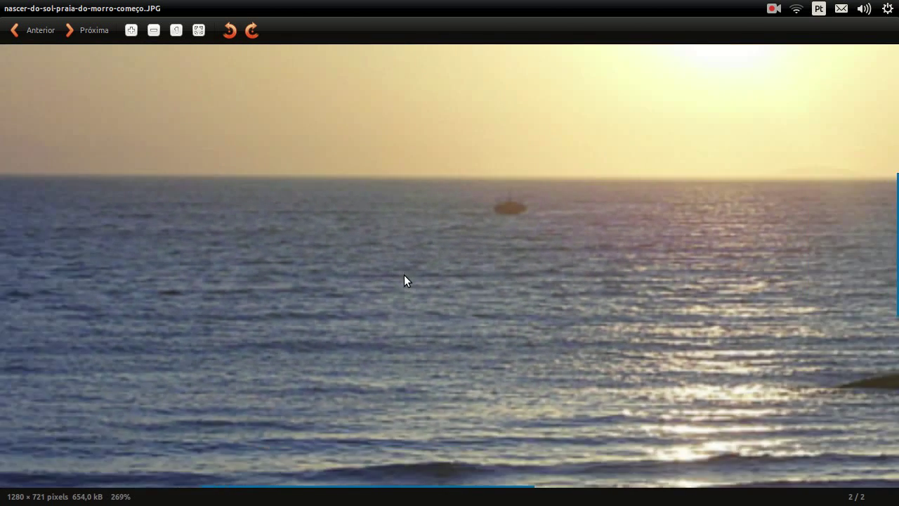
{"action": "scroll", "coordinate": [404, 276], "scroll_direction": "down", "scroll_amount": 2}
{"action": "scroll", "coordinate": [404, 275], "scroll_direction": "down", "scroll_amount": 1}
{"action": "scroll", "coordinate": [404, 276], "scroll_direction": "down", "scroll_amount": 2}
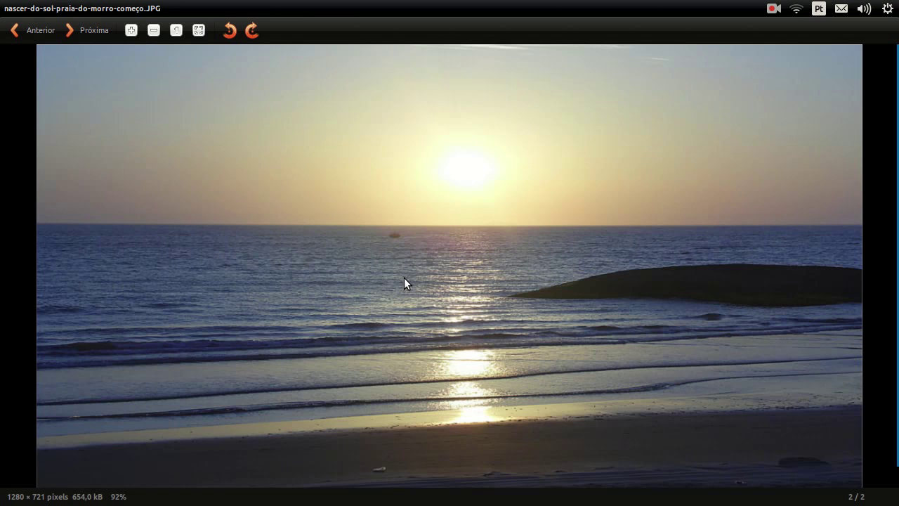
{"action": "scroll", "coordinate": [403, 277], "scroll_direction": "down", "scroll_amount": 1}
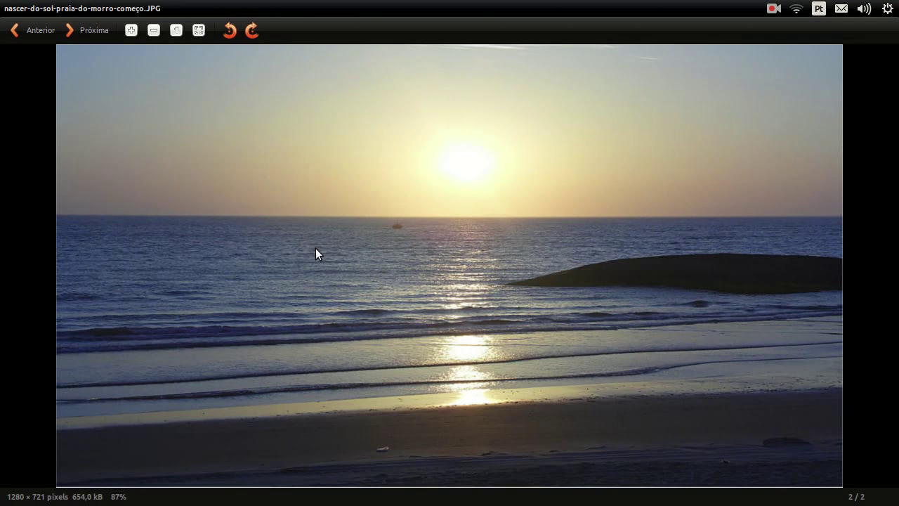
{"action": "mouse_move", "coordinate": [13, 13]}
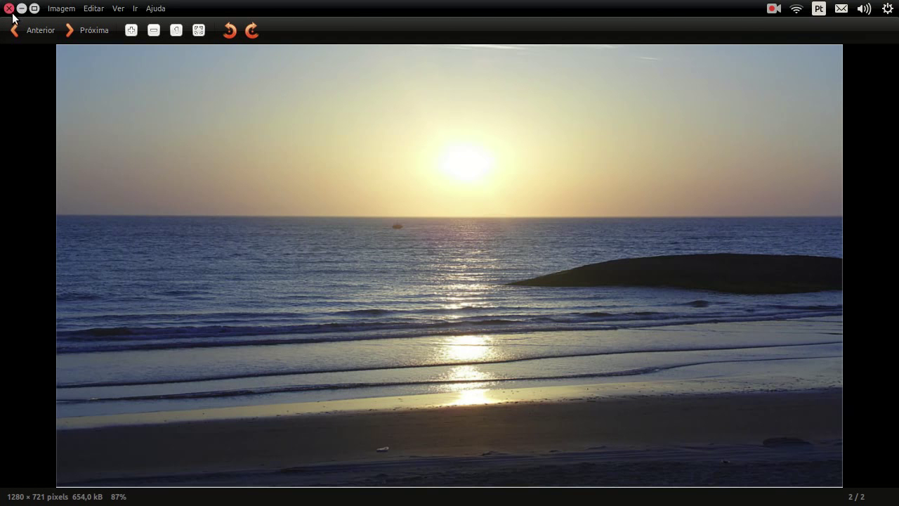
Step: Close the photo viewer, return to Blender and save projeto-do-blender-video-01.blend
{"action": "left_click", "coordinate": [8, 8]}
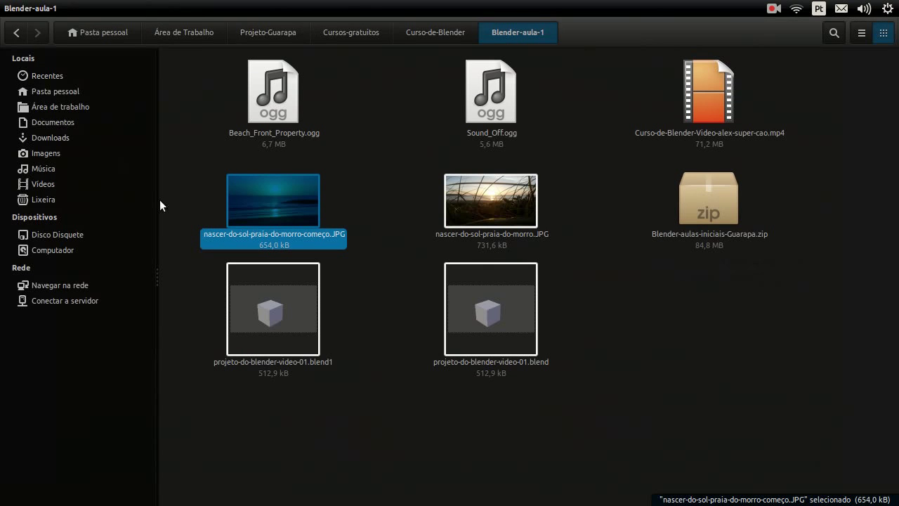
{"action": "left_click", "coordinate": [20, 262]}
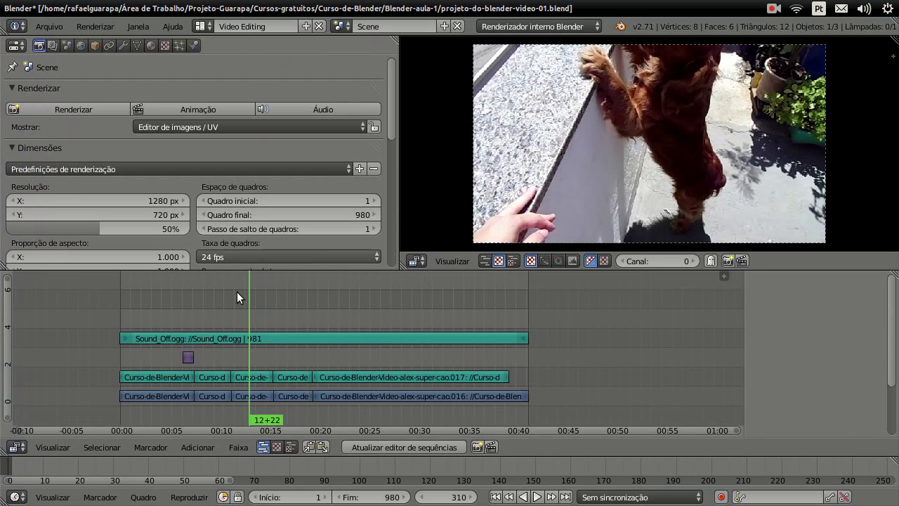
{"action": "left_click", "coordinate": [52, 27]}
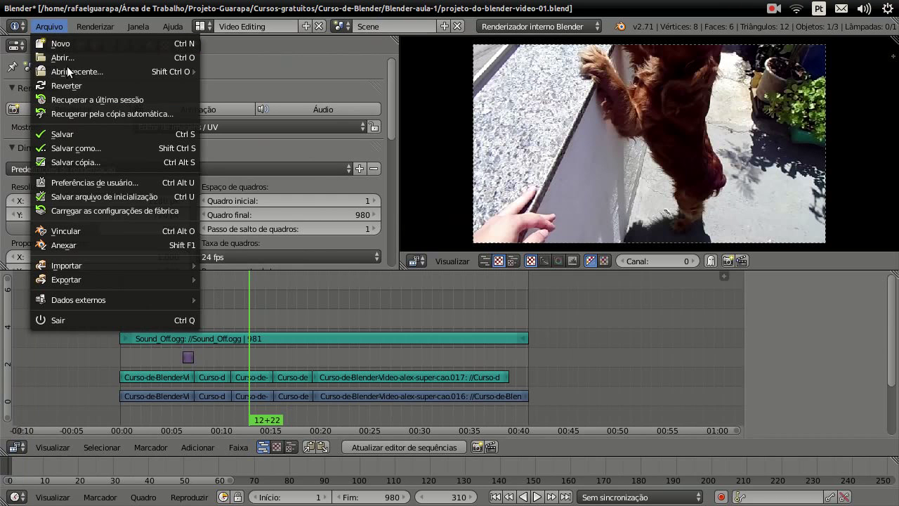
{"action": "left_click", "coordinate": [80, 132]}
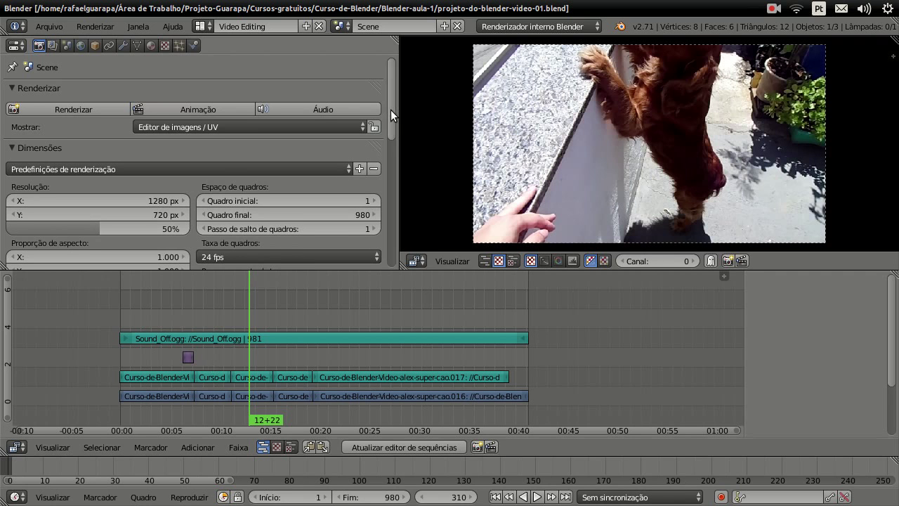
{"action": "left_click_drag", "start_coordinate": [391, 110], "coordinate": [392, 153]}
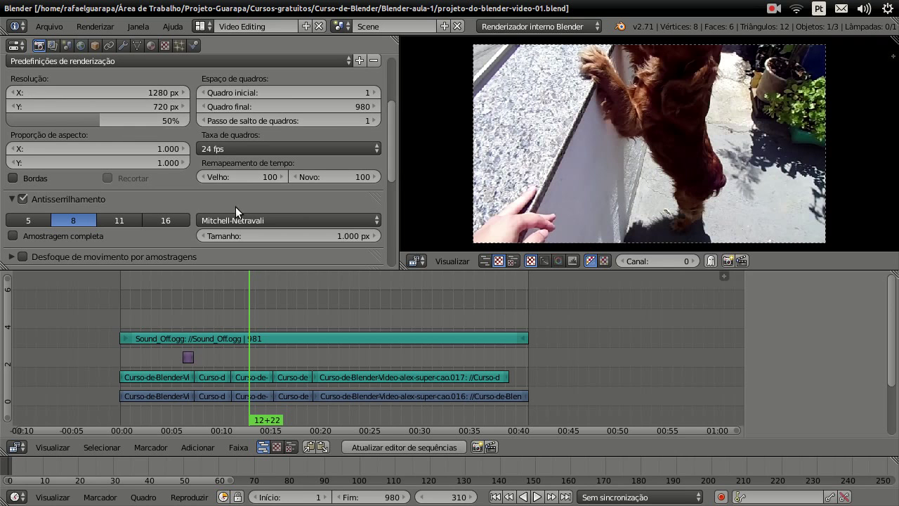
{"action": "left_click", "coordinate": [237, 148]}
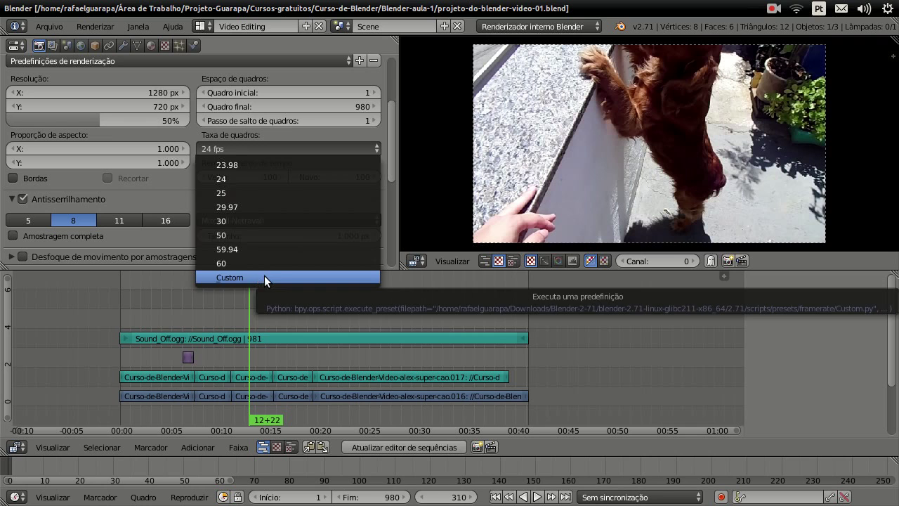
{"action": "left_click", "coordinate": [262, 143]}
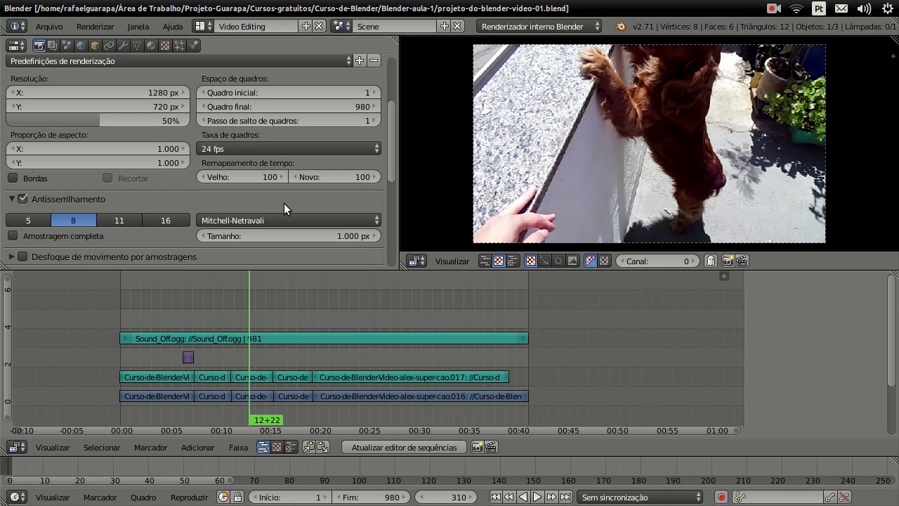
{"action": "scroll", "coordinate": [284, 203], "scroll_direction": "up", "scroll_amount": 1}
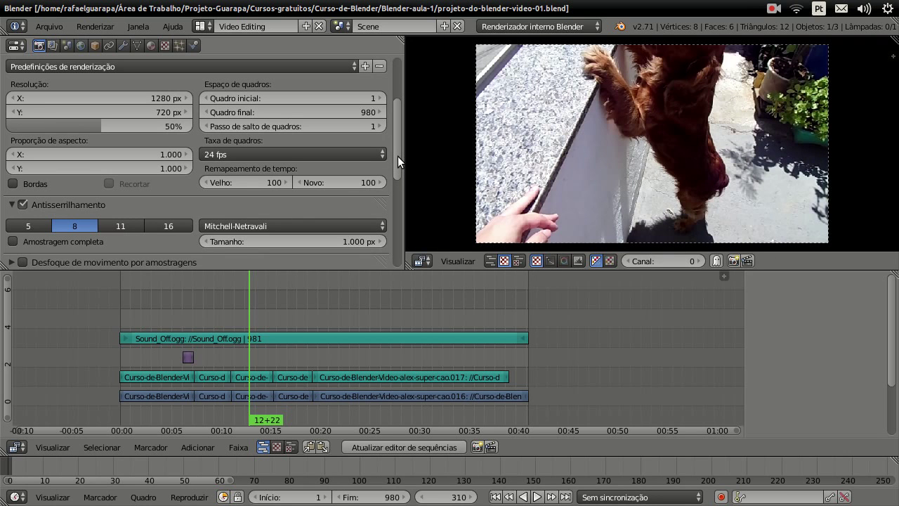
Step: Scroll the Render properties to the Output section showing the /tmp/ path and PNG format
{"action": "left_click_drag", "start_coordinate": [397, 156], "coordinate": [394, 170]}
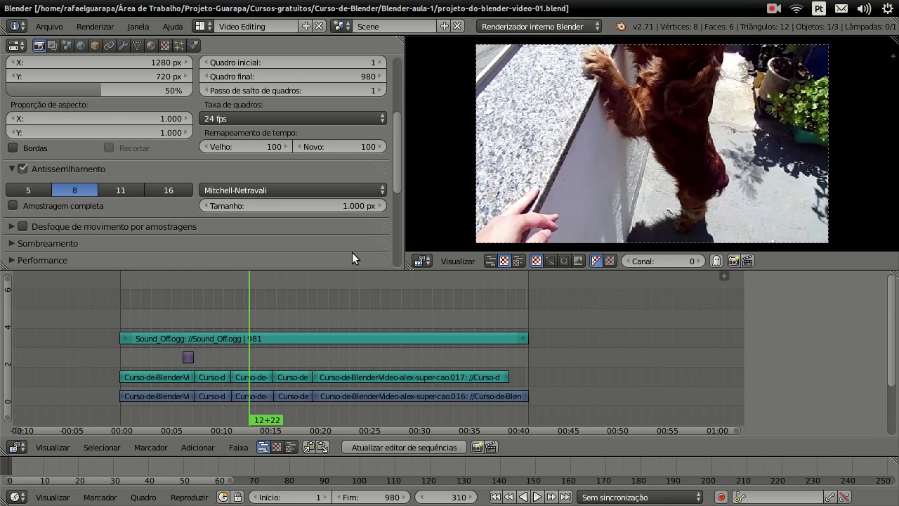
{"action": "left_click_drag", "start_coordinate": [397, 130], "coordinate": [403, 193]}
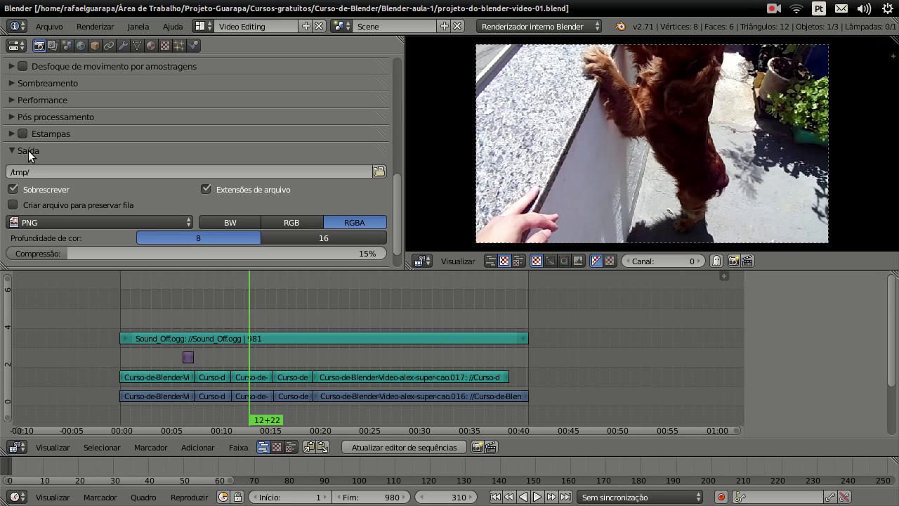
Step: Change the render output file format from PNG to MPEG, keeping RGB colour
{"action": "left_click", "coordinate": [52, 225]}
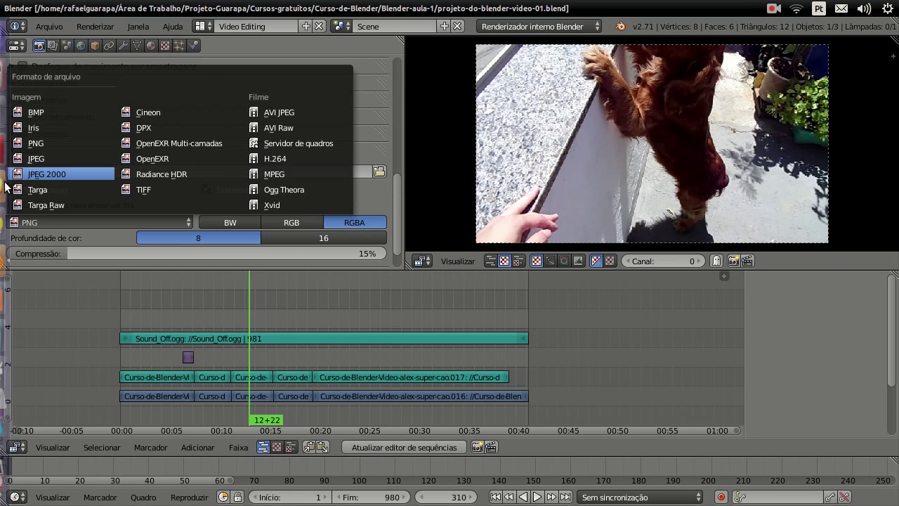
{"action": "left_click", "coordinate": [21, 78]}
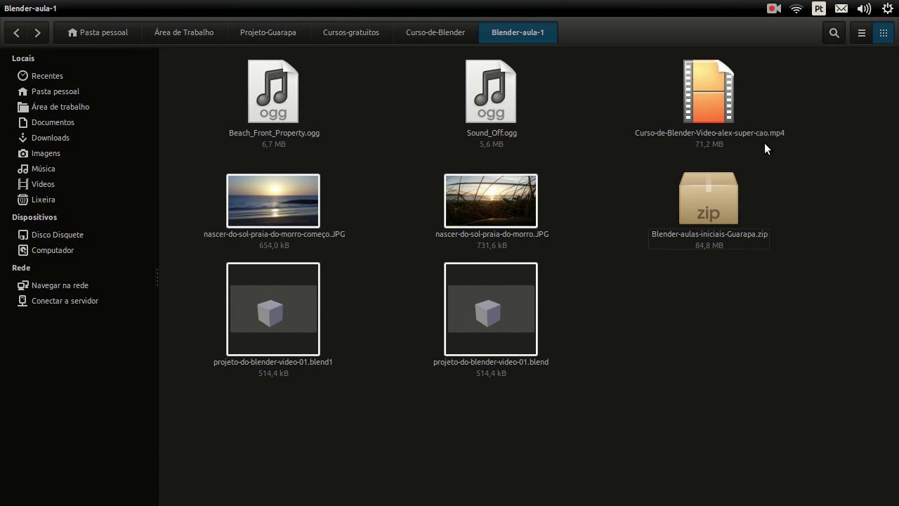
{"action": "mouse_move", "coordinate": [3, 186]}
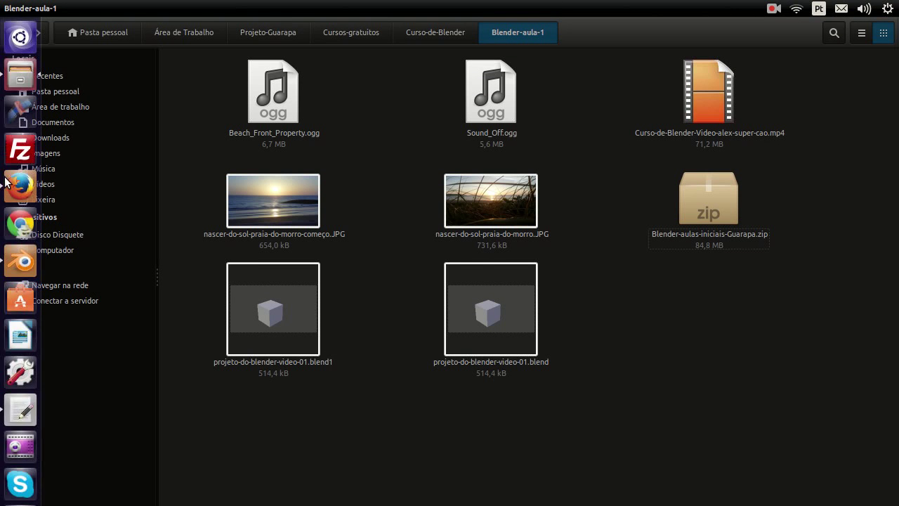
{"action": "left_click", "coordinate": [21, 261]}
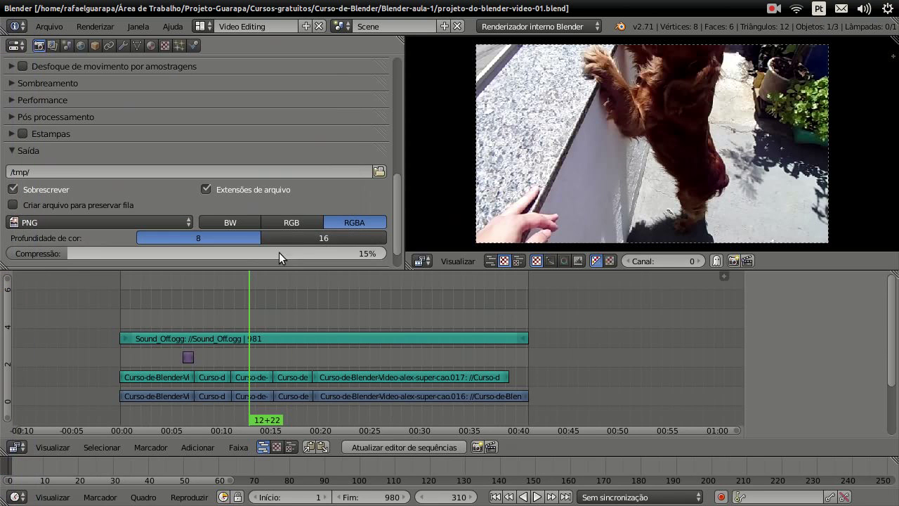
{"action": "left_click", "coordinate": [115, 222]}
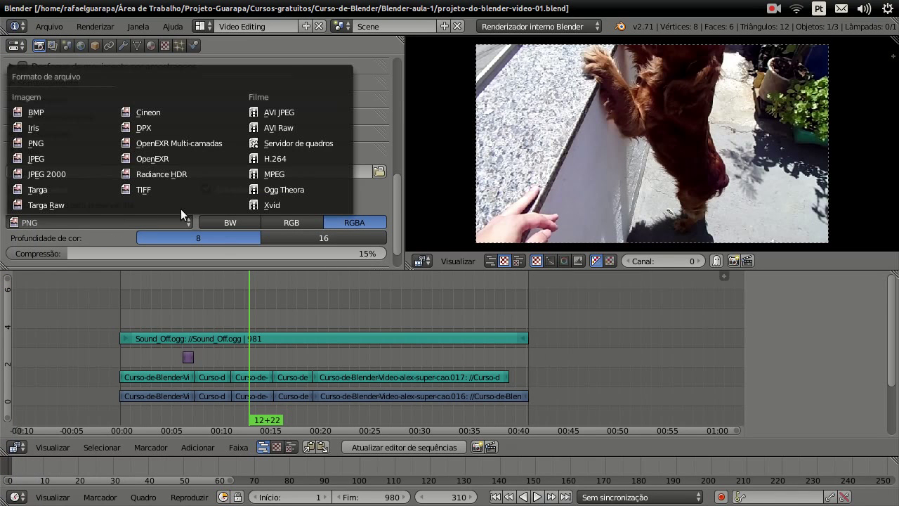
{"action": "left_click", "coordinate": [273, 176]}
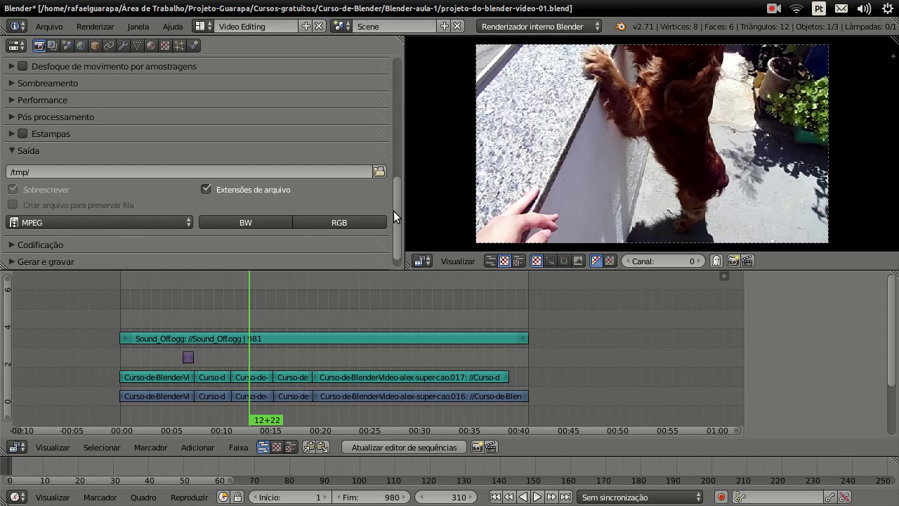
Step: Expand the Codificação settings and set the container format to MPEG-4
{"action": "scroll", "coordinate": [393, 211], "scroll_direction": "down", "scroll_amount": 1}
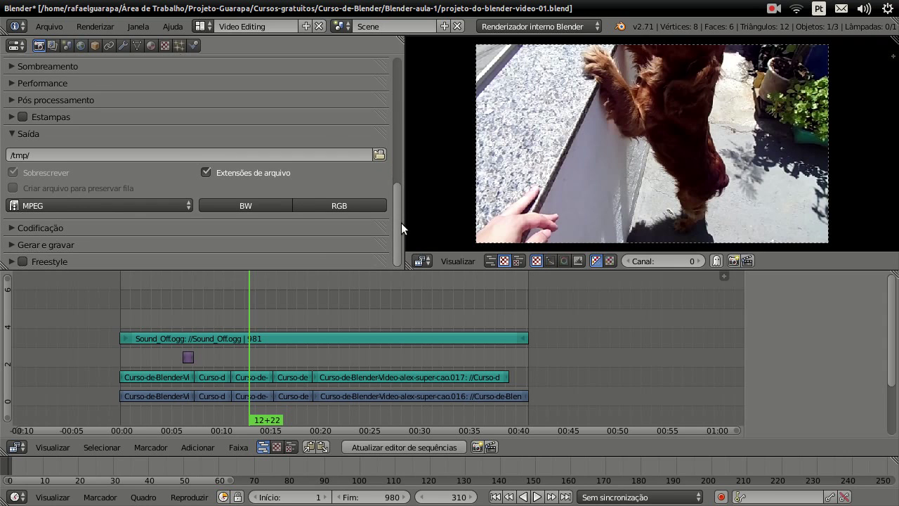
{"action": "left_click", "coordinate": [25, 231]}
{"action": "left_click_drag", "start_coordinate": [395, 188], "coordinate": [407, 217]}
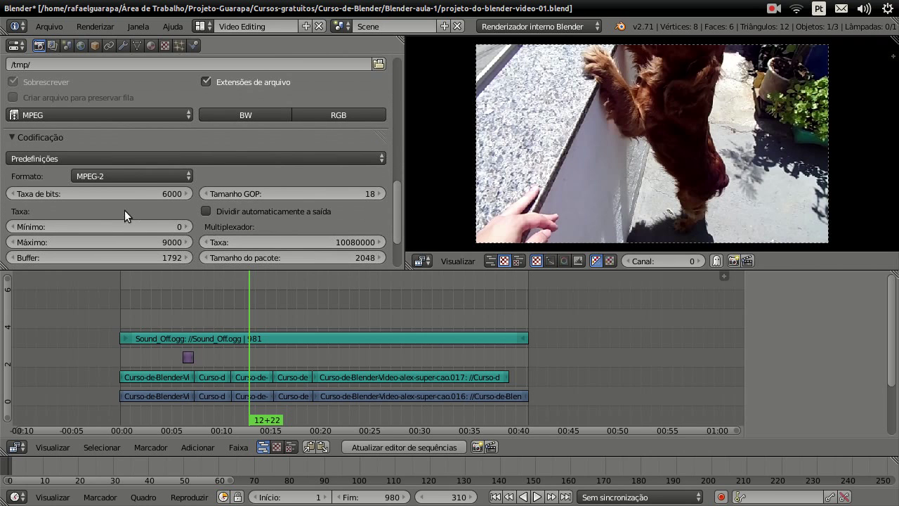
{"action": "left_click", "coordinate": [131, 177]}
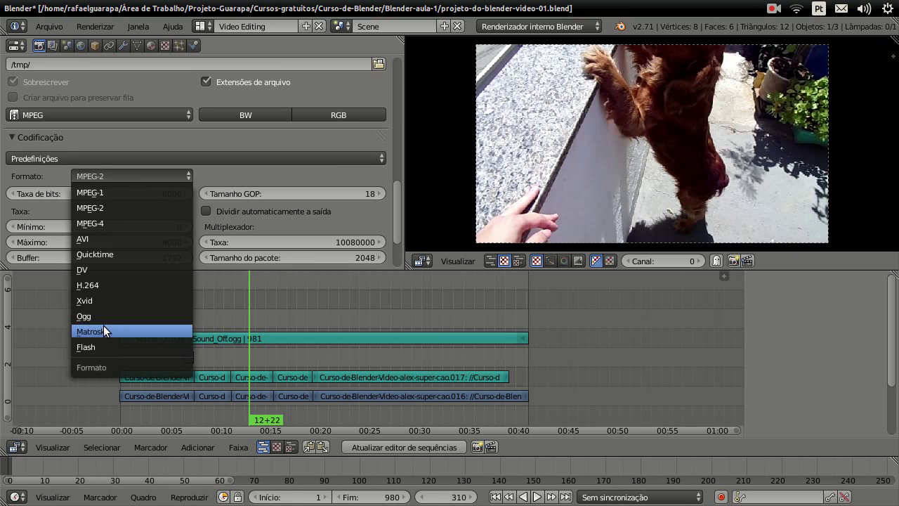
{"action": "left_click", "coordinate": [113, 226]}
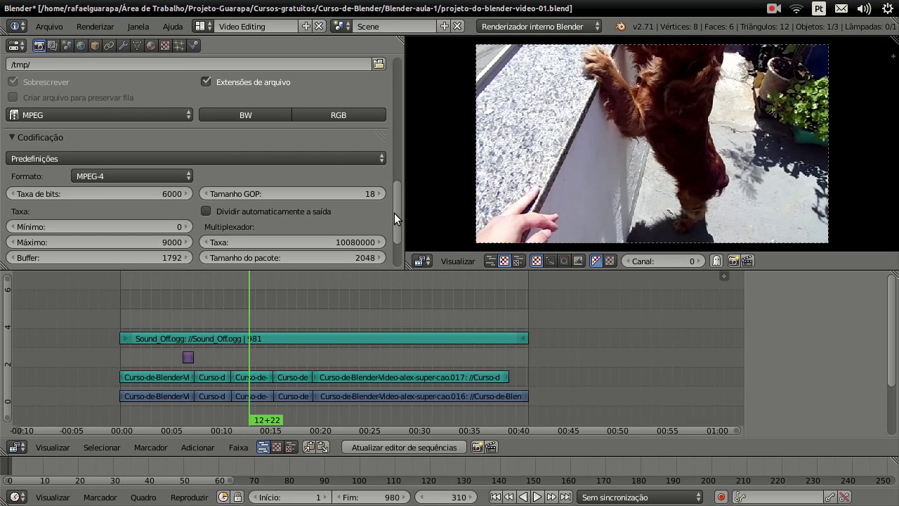
{"action": "left_click_drag", "start_coordinate": [396, 210], "coordinate": [403, 227]}
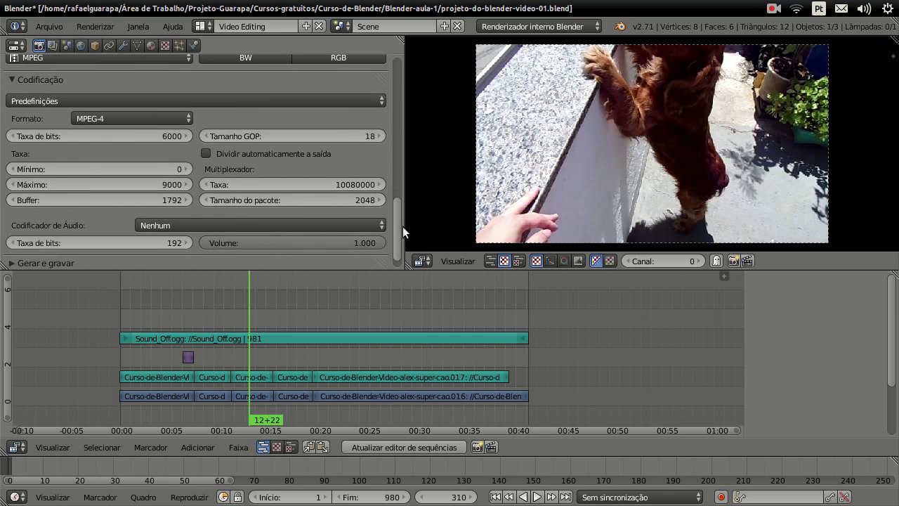
{"action": "left_click_drag", "start_coordinate": [397, 224], "coordinate": [391, 197]}
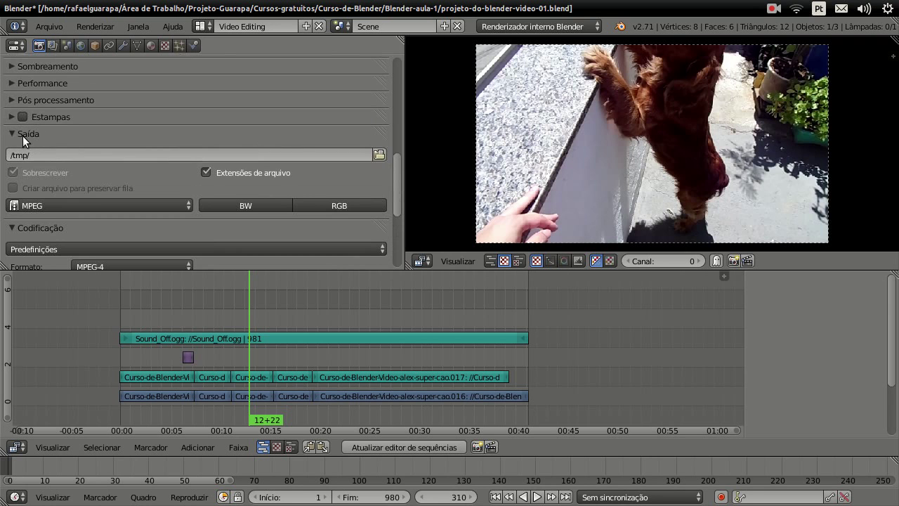
Step: Browse the render output path to the home Área de Trabalho folder
{"action": "left_click", "coordinate": [14, 155]}
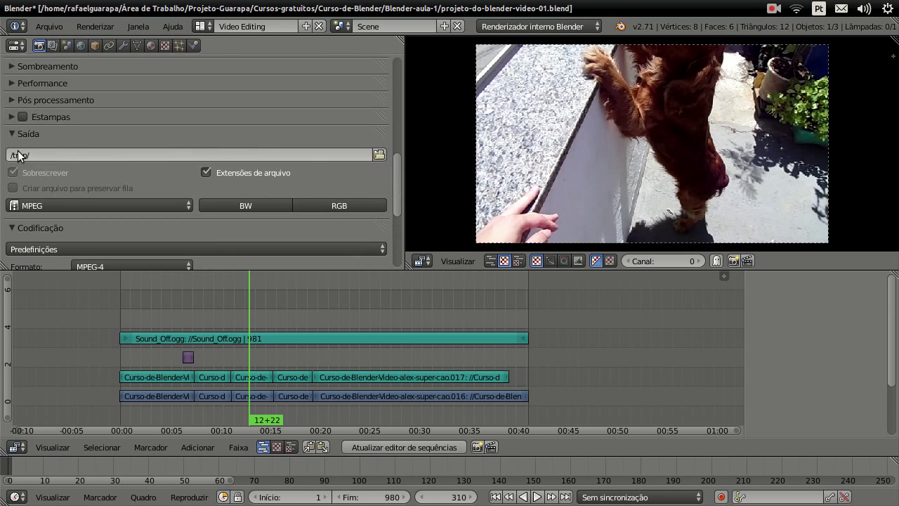
{"action": "left_click", "coordinate": [377, 153]}
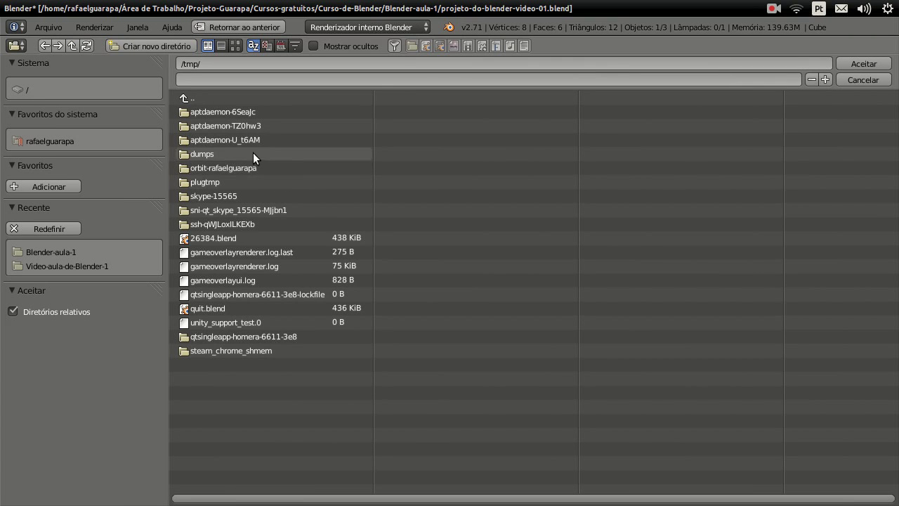
{"action": "left_click", "coordinate": [59, 143]}
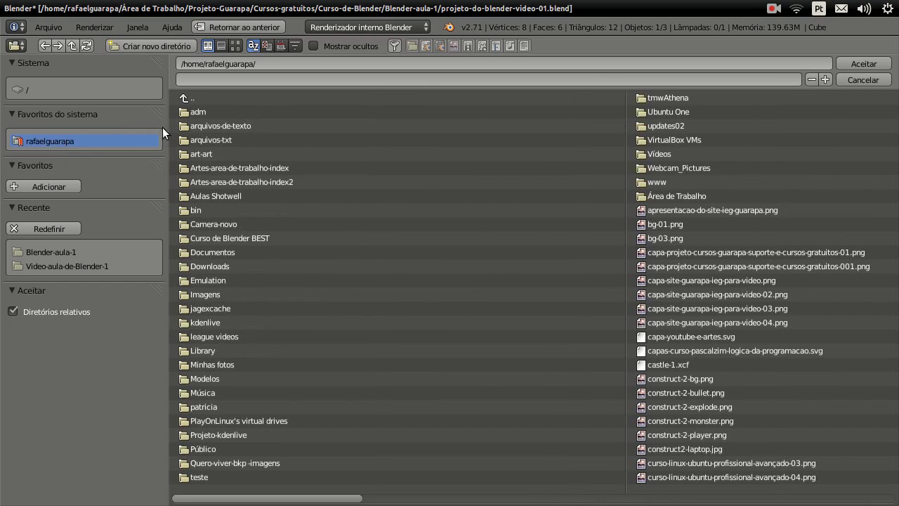
{"action": "scroll", "coordinate": [222, 169], "scroll_direction": "down", "scroll_amount": 1}
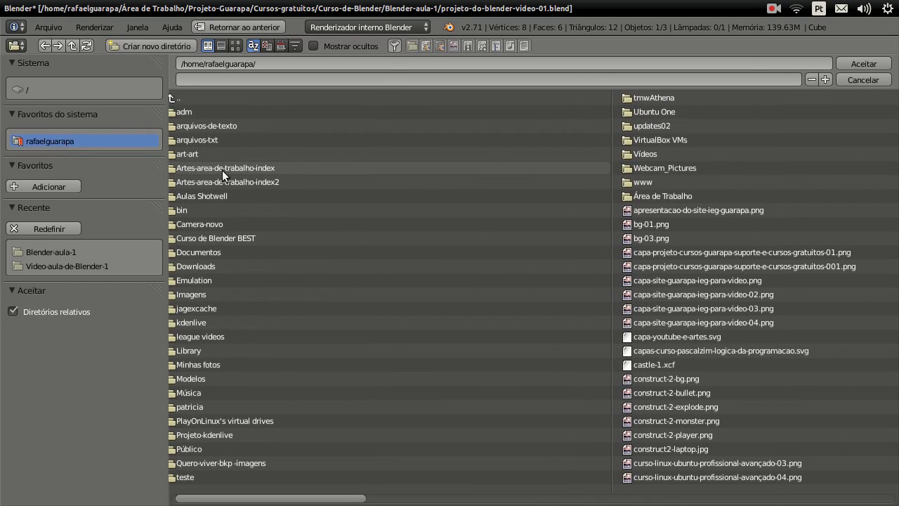
{"action": "left_click", "coordinate": [696, 191]}
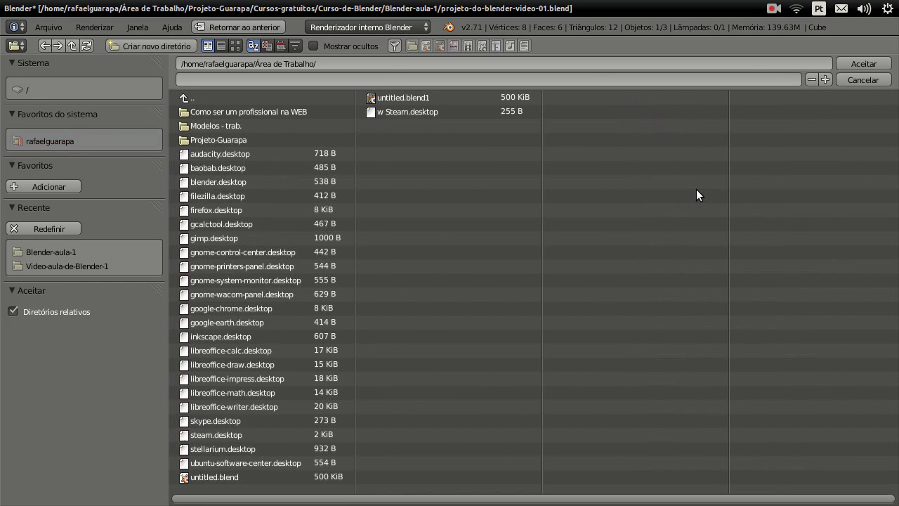
Step: Name the output file blender-aulas-iniciais and accept the desktop as its location
{"action": "left_click", "coordinate": [352, 76]}
{"action": "type", "text": "blender-aul"}
{"action": "type", "text": "a-"}
{"action": "key", "text": "BackSpace"}
{"action": "type", "text": "s-iniciais"}
{"action": "left_click", "coordinate": [858, 64]}
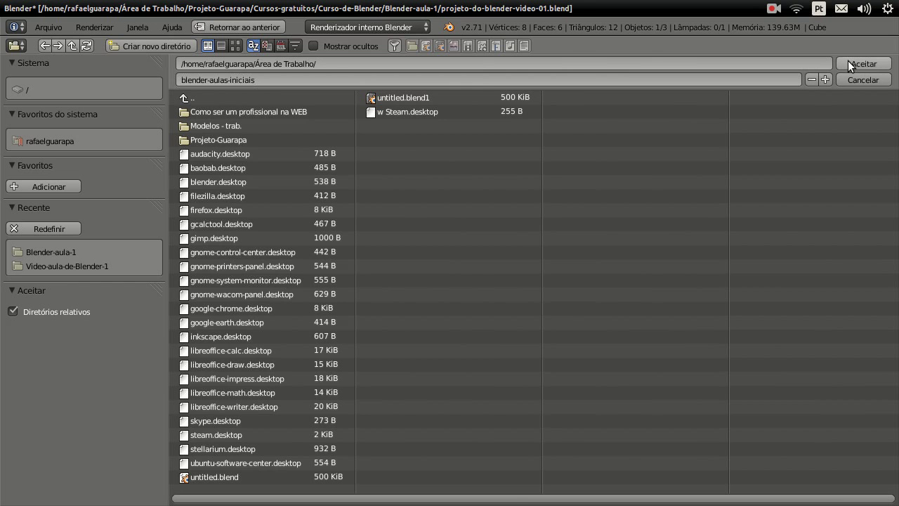
{"action": "left_click", "coordinate": [847, 61]}
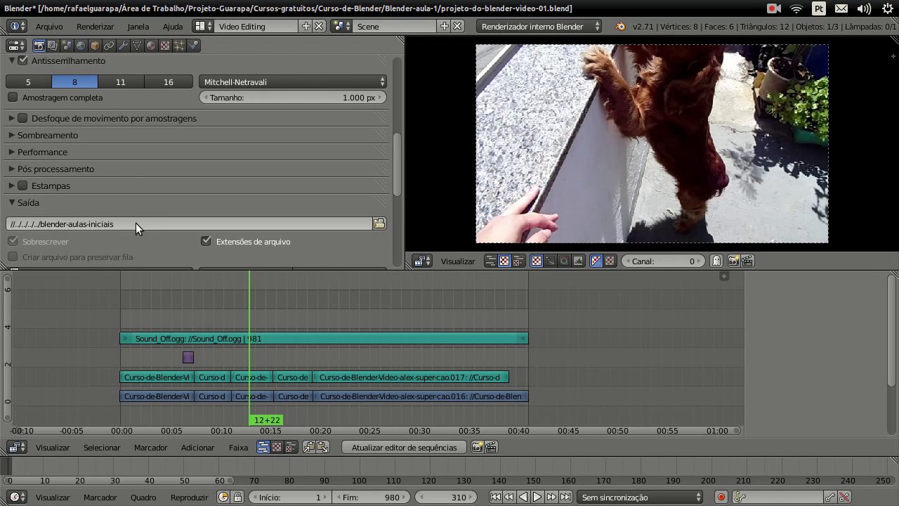
Step: Return the playhead to frame 1 and review the Output and Encoding settings
{"action": "mouse_move", "coordinate": [396, 150]}
{"action": "left_mouse_down"}
{"action": "mouse_move", "coordinate": [394, 236]}
{"action": "mouse_move", "coordinate": [398, 103]}
{"action": "left_mouse_up"}
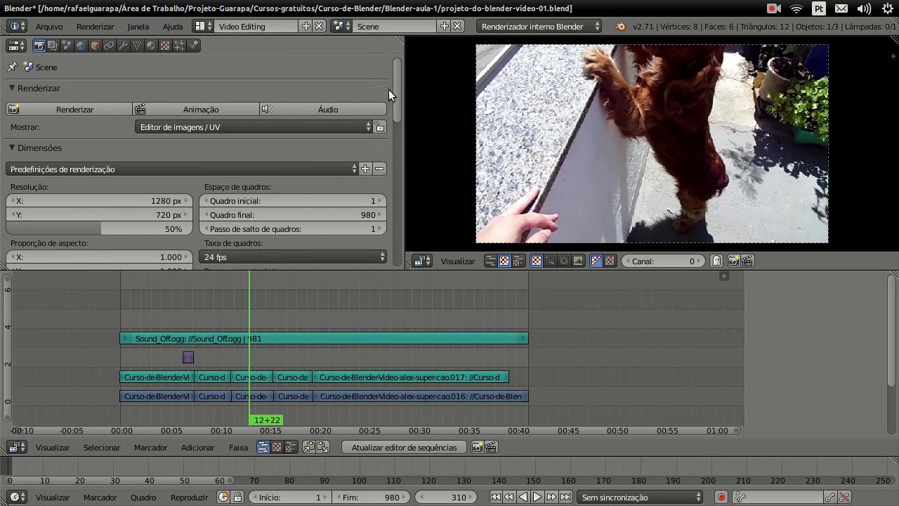
{"action": "key", "text": "shift+Left"}
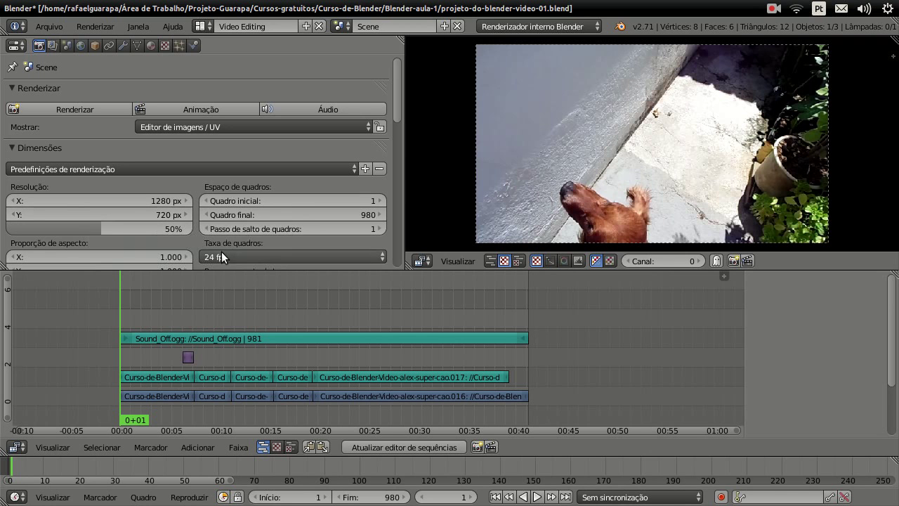
{"action": "scroll", "coordinate": [399, 130], "scroll_direction": "down", "scroll_amount": 1}
{"action": "scroll", "coordinate": [385, 241], "scroll_direction": "down", "scroll_amount": 10}
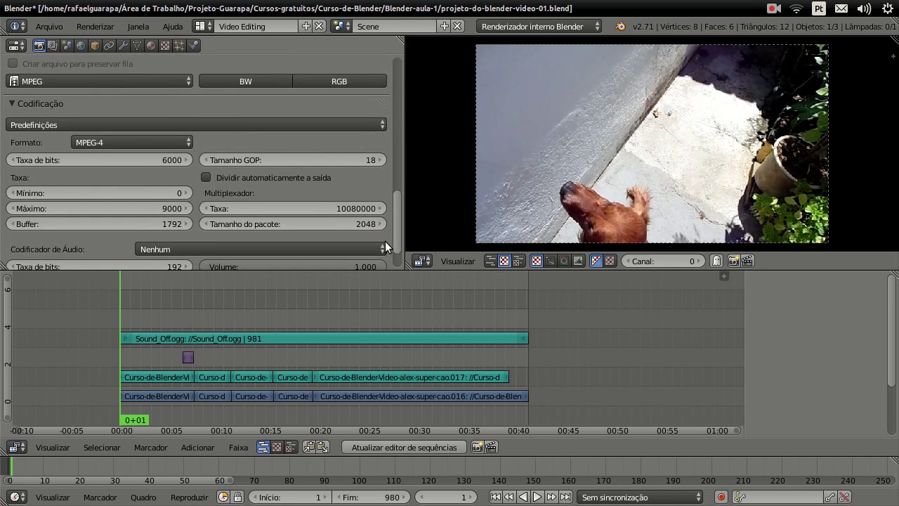
{"action": "scroll", "coordinate": [385, 241], "scroll_direction": "up", "scroll_amount": 2}
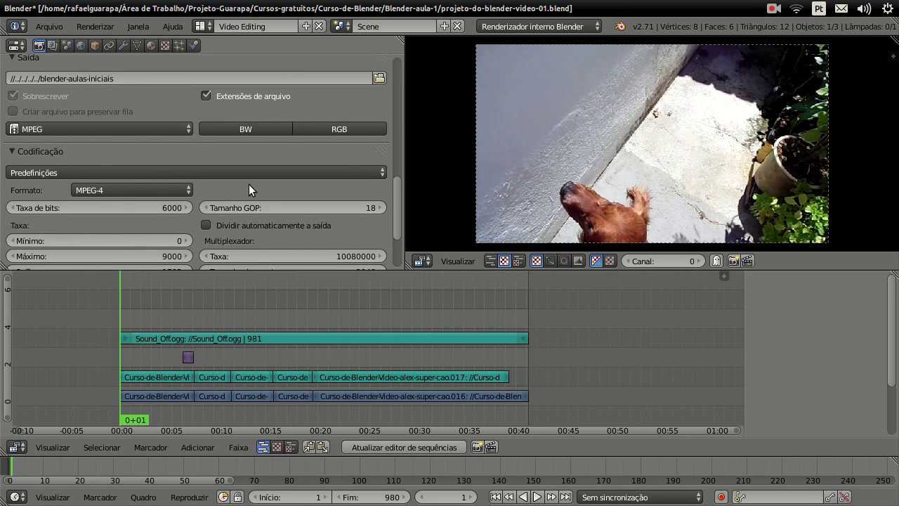
{"action": "left_click_drag", "start_coordinate": [397, 193], "coordinate": [402, 66]}
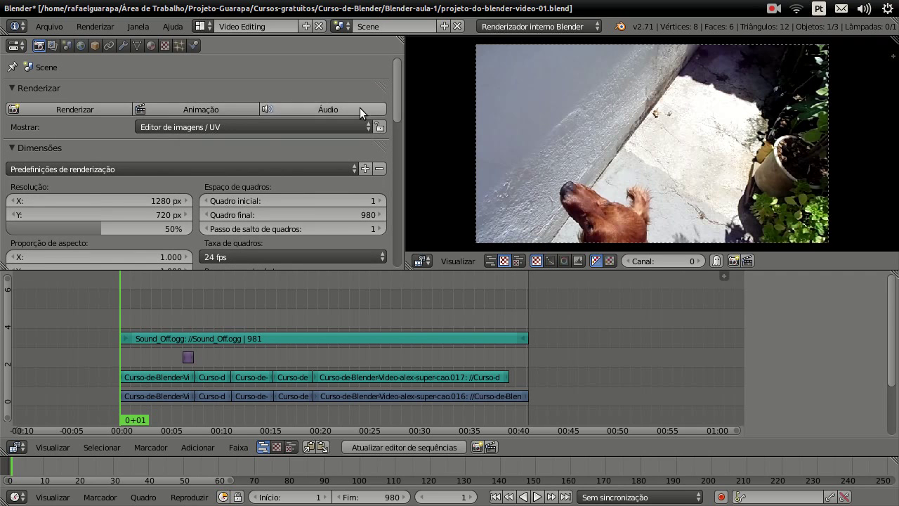
{"action": "left_click_drag", "start_coordinate": [399, 85], "coordinate": [394, 170]}
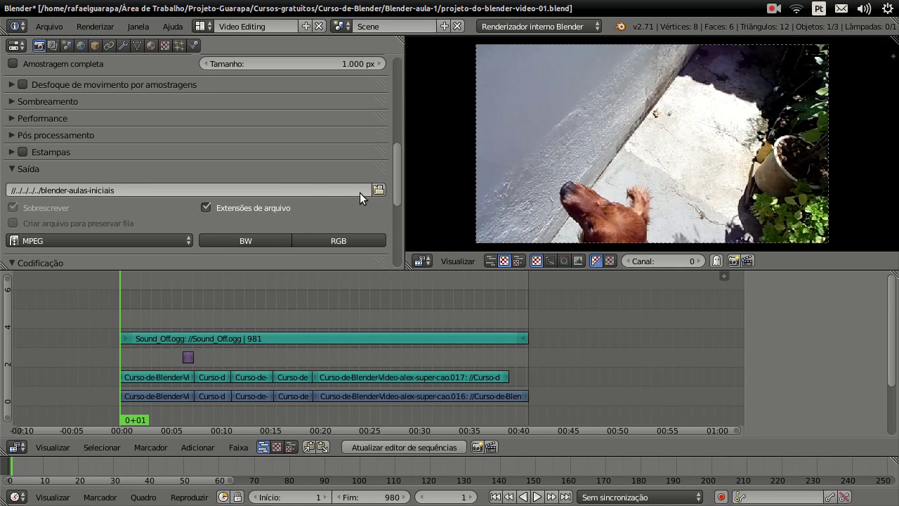
{"action": "left_click_drag", "start_coordinate": [397, 190], "coordinate": [414, 69]}
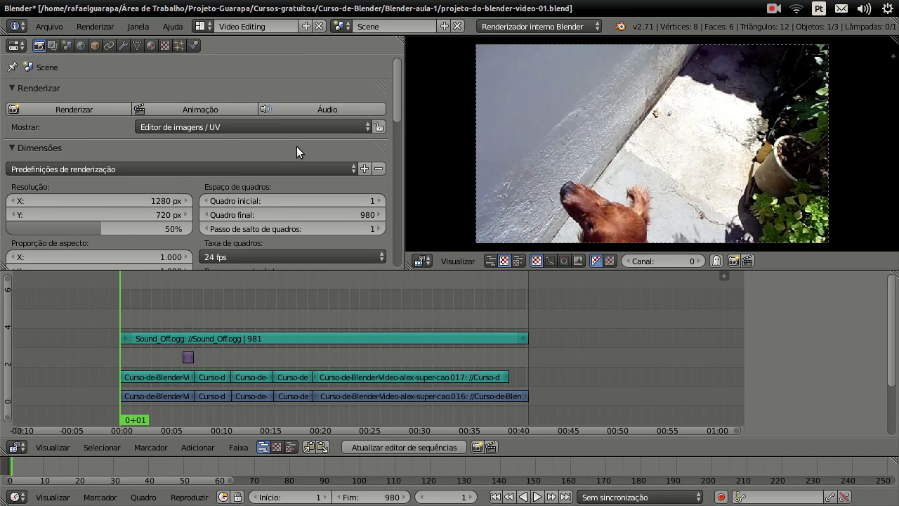
Step: Render the full 980-frame animation and make the render result area taller
{"action": "left_click", "coordinate": [176, 104]}
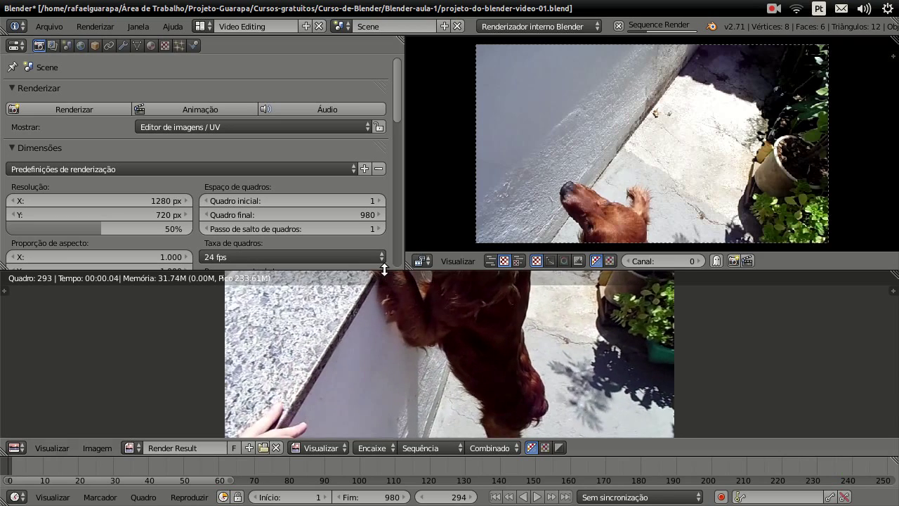
{"action": "left_click_drag", "start_coordinate": [387, 269], "coordinate": [386, 124]}
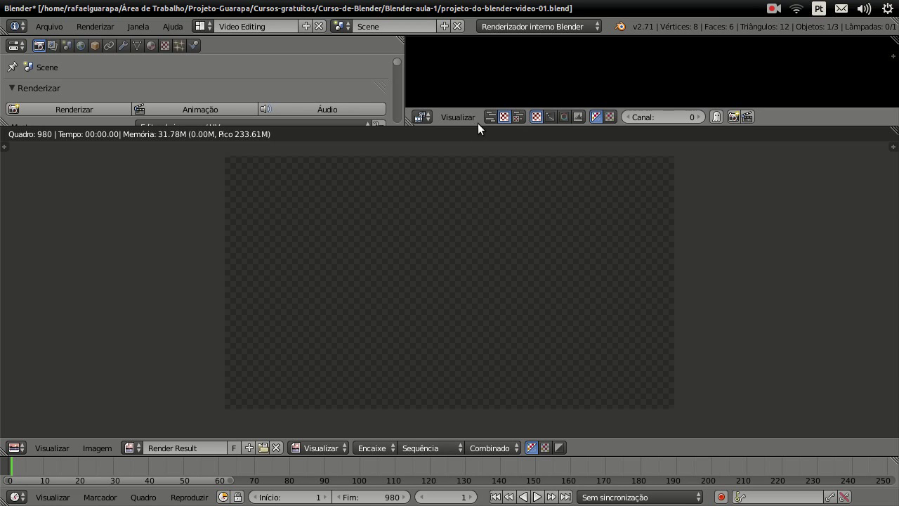
Step: Enlarge the settings and preview areas again above the finished render result
{"action": "mouse_move", "coordinate": [481, 126]}
{"action": "left_mouse_down"}
{"action": "mouse_move", "coordinate": [481, 277]}
{"action": "mouse_move", "coordinate": [490, 289]}
{"action": "left_mouse_up"}
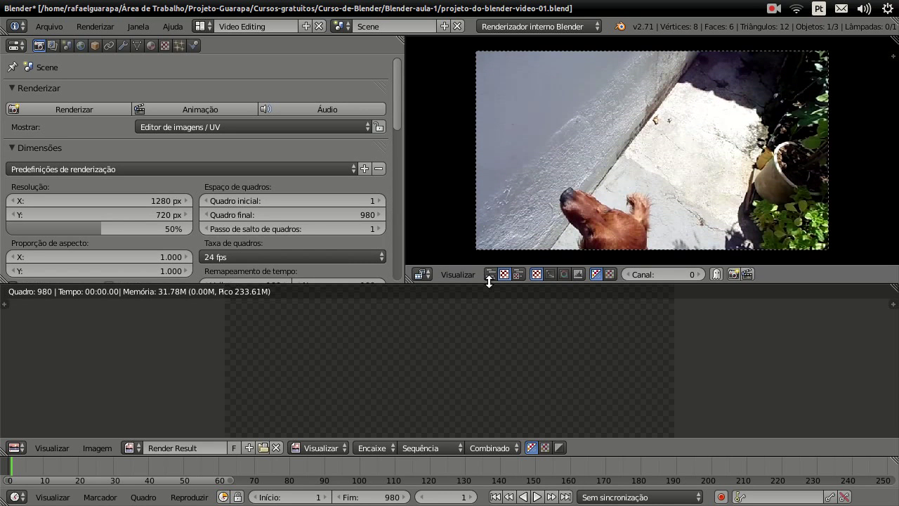
{"action": "left_click_drag", "start_coordinate": [491, 288], "coordinate": [499, 277]}
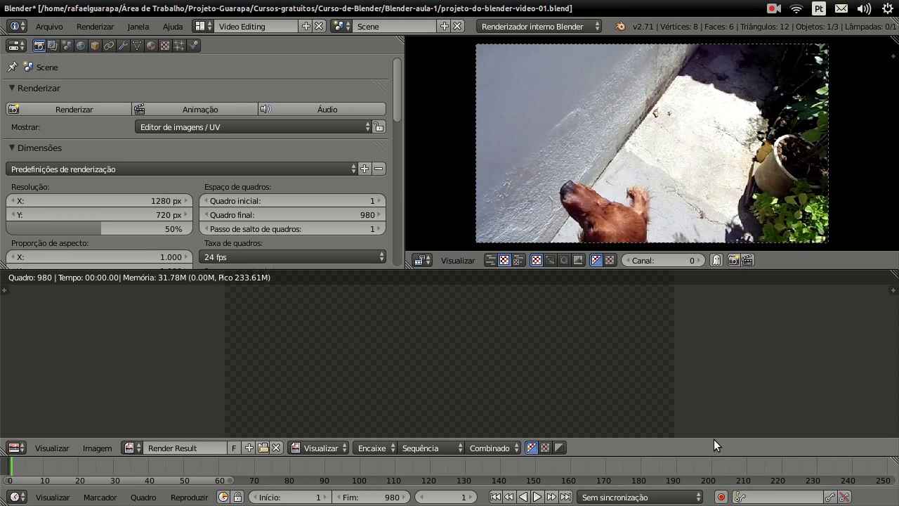
Step: Switch the lower area back to the Video Sequence Editor, preview around frame 271, and reveal the desktop
{"action": "left_click", "coordinate": [15, 450]}
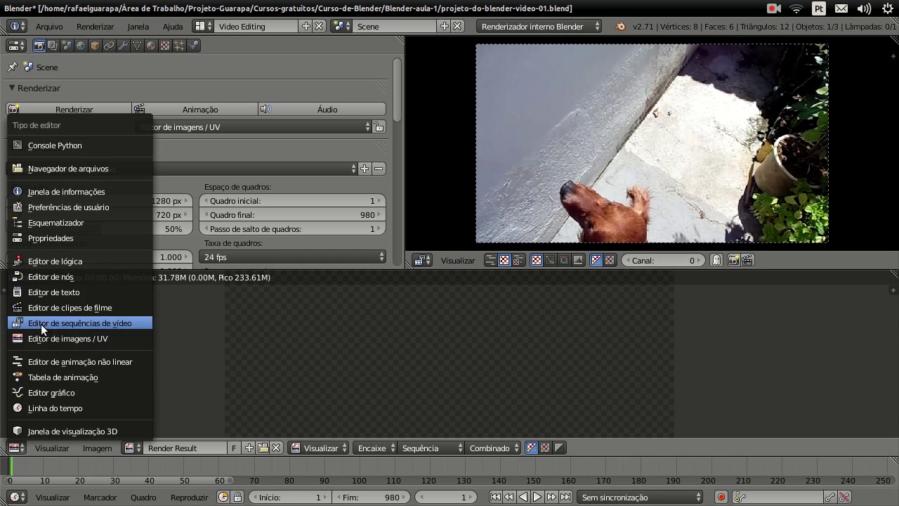
{"action": "left_click", "coordinate": [75, 324]}
{"action": "left_click_drag", "start_coordinate": [151, 321], "coordinate": [289, 296]}
{"action": "left_click_drag", "start_coordinate": [399, 90], "coordinate": [404, 203]}
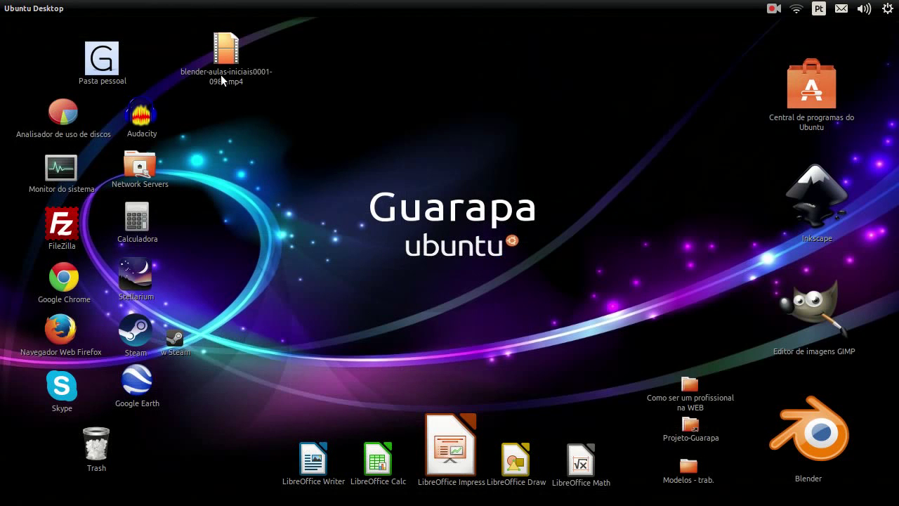
Step: Confirm blender-aulas-iniciais0001-0980.mp4 is 30,5 MB in Propriedades, then open it in VLC
{"action": "left_click", "coordinate": [220, 75]}
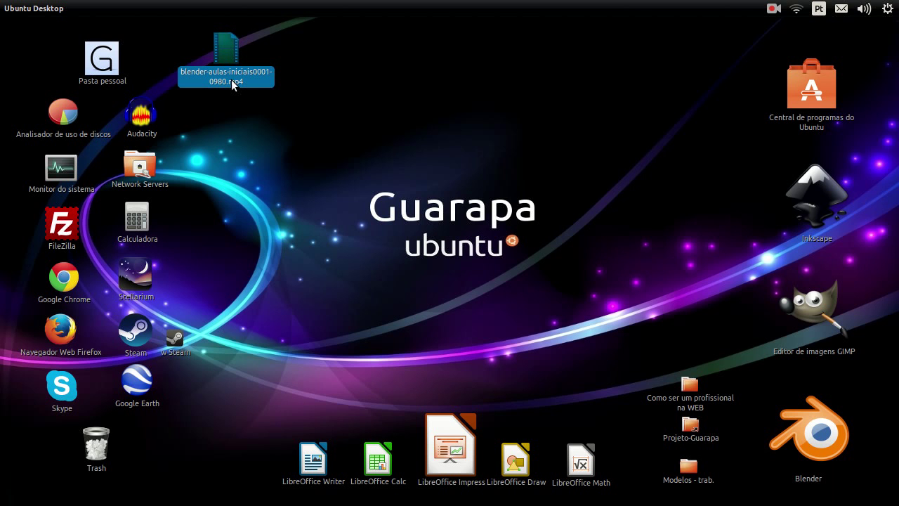
{"action": "right_click", "coordinate": [231, 81]}
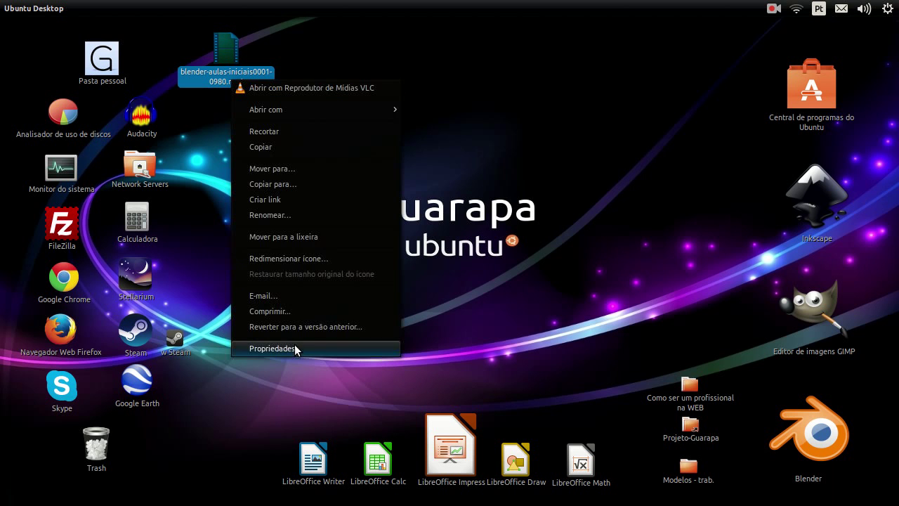
{"action": "left_click", "coordinate": [295, 349]}
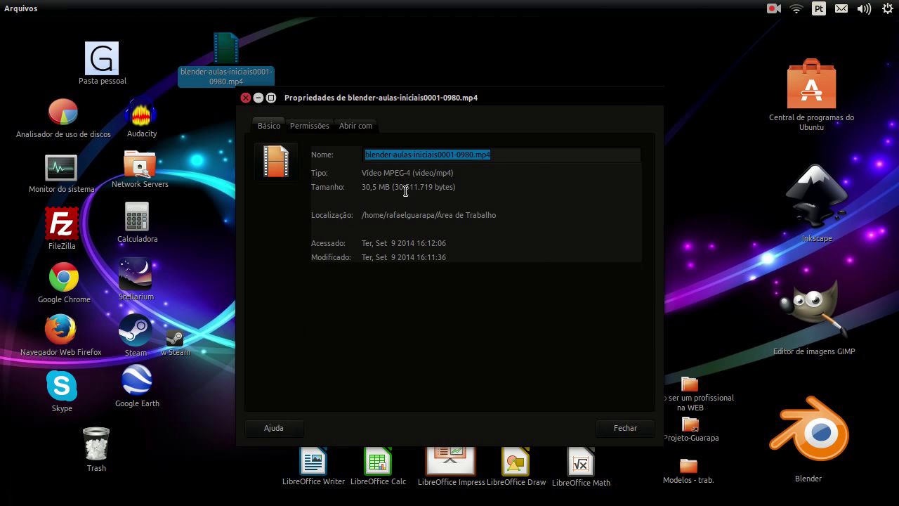
{"action": "left_click", "coordinate": [245, 99]}
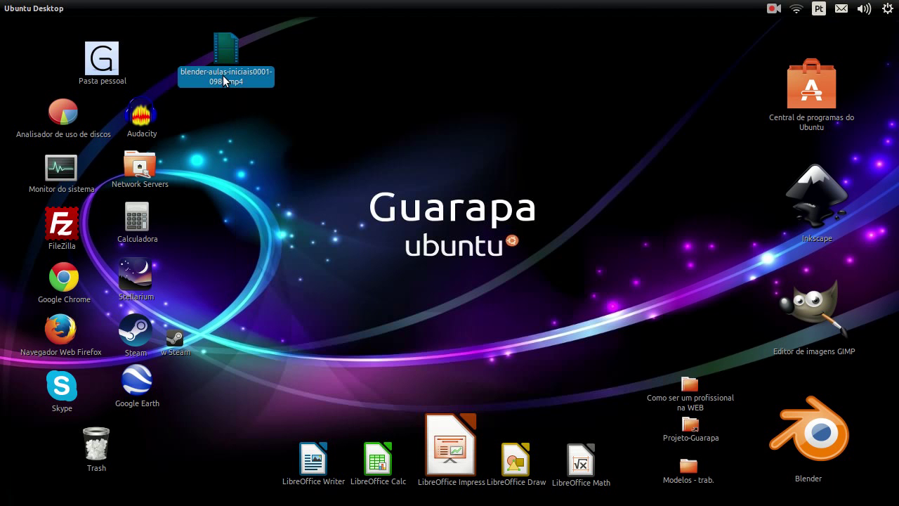
{"action": "double_click", "coordinate": [224, 78]}
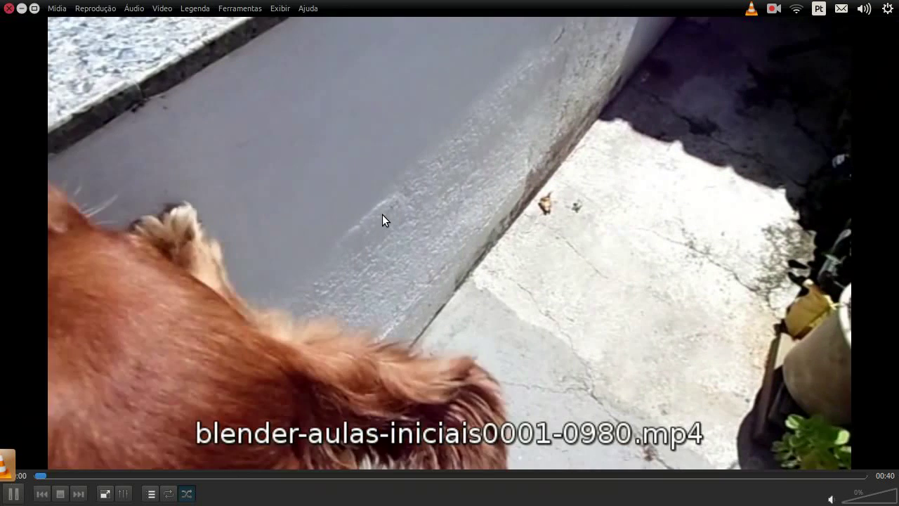
Step: Watch the clip fullscreen in VLC, pause at 00:18, exit fullscreen and return to Blender
{"action": "double_click", "coordinate": [384, 217]}
{"action": "mouse_move", "coordinate": [484, 263]}
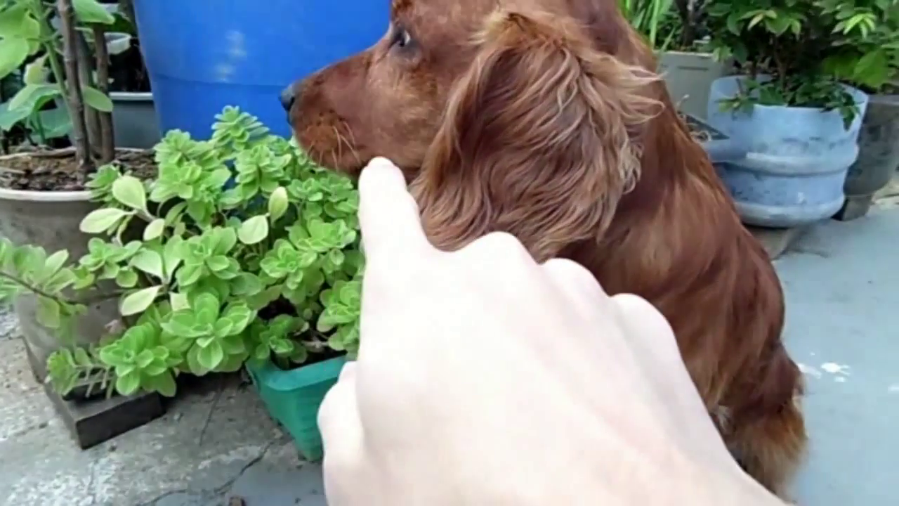
{"action": "key", "text": "space"}
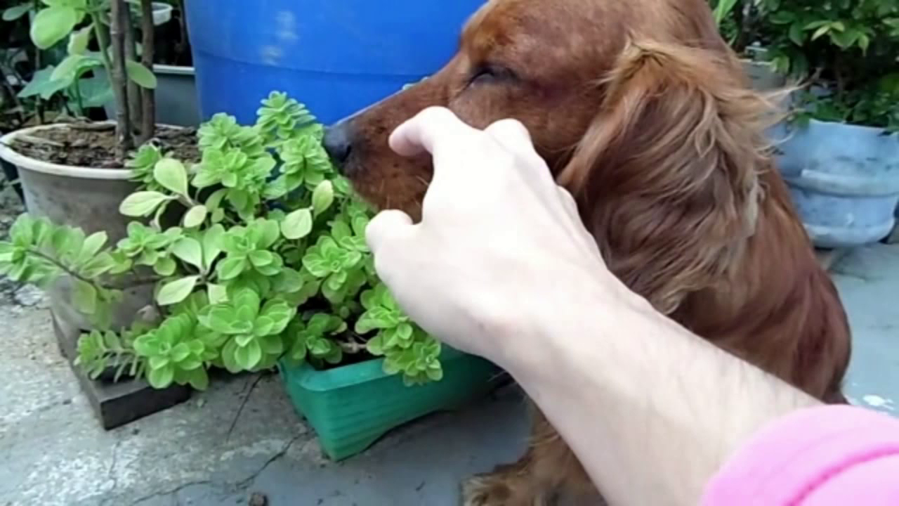
{"action": "key", "text": "Escape"}
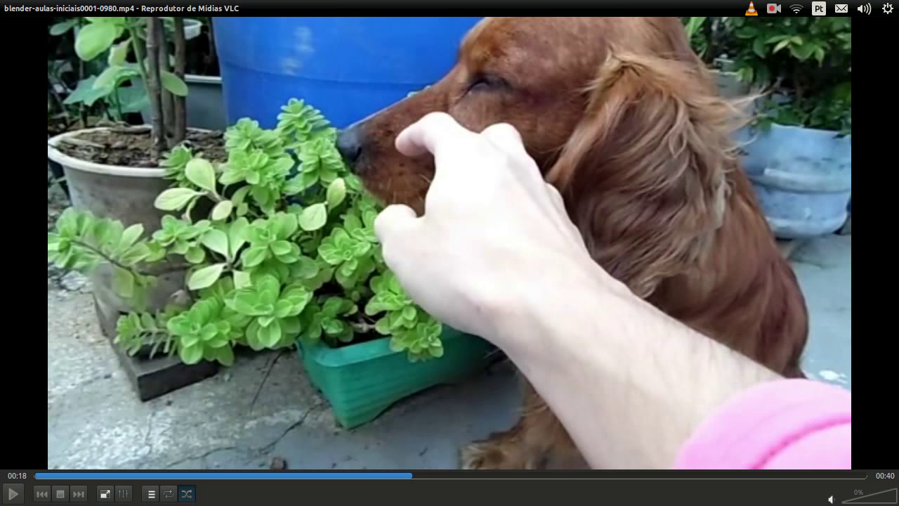
{"action": "key", "text": "alt+Tab"}
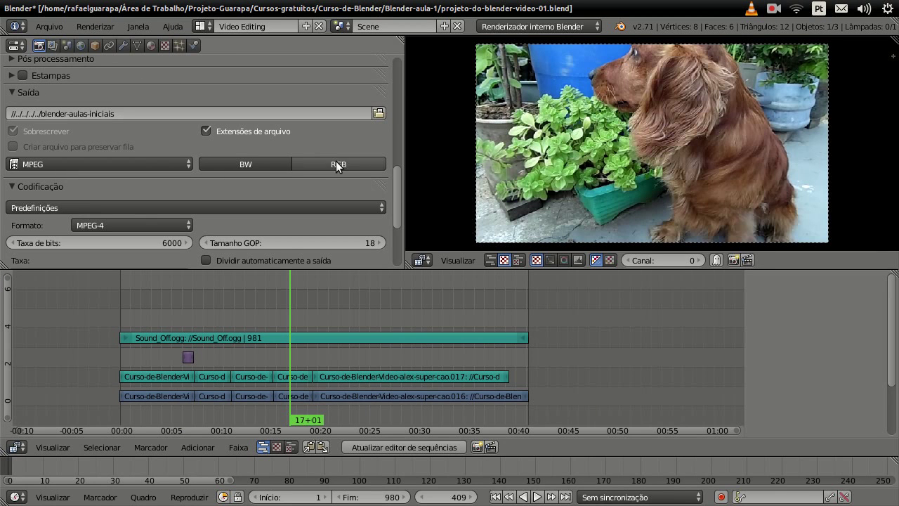
Step: Set the MPEG-4 audio codec to MP3 at 192 bitrate and volume 1.000
{"action": "mouse_move", "coordinate": [398, 188]}
{"action": "left_mouse_down"}
{"action": "mouse_move", "coordinate": [389, 72]}
{"action": "mouse_move", "coordinate": [399, 182]}
{"action": "mouse_move", "coordinate": [385, 192]}
{"action": "left_mouse_up"}
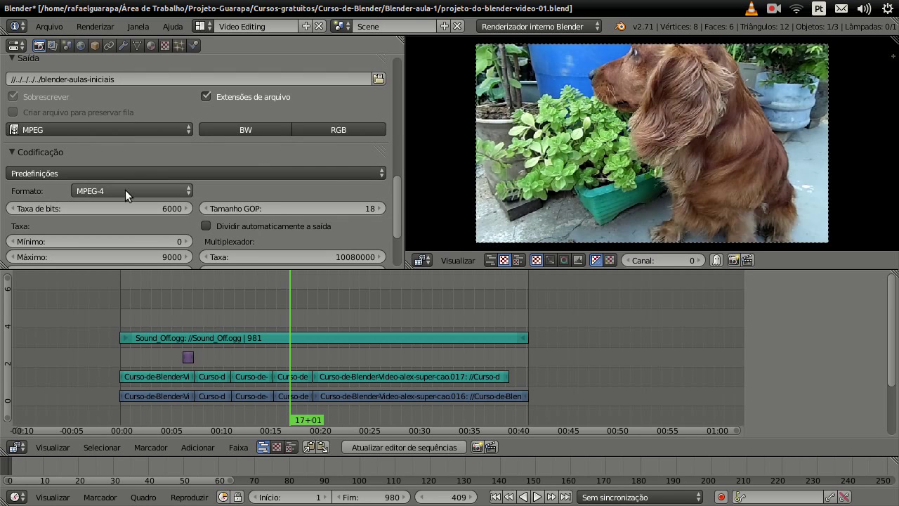
{"action": "left_click_drag", "start_coordinate": [396, 192], "coordinate": [396, 210]}
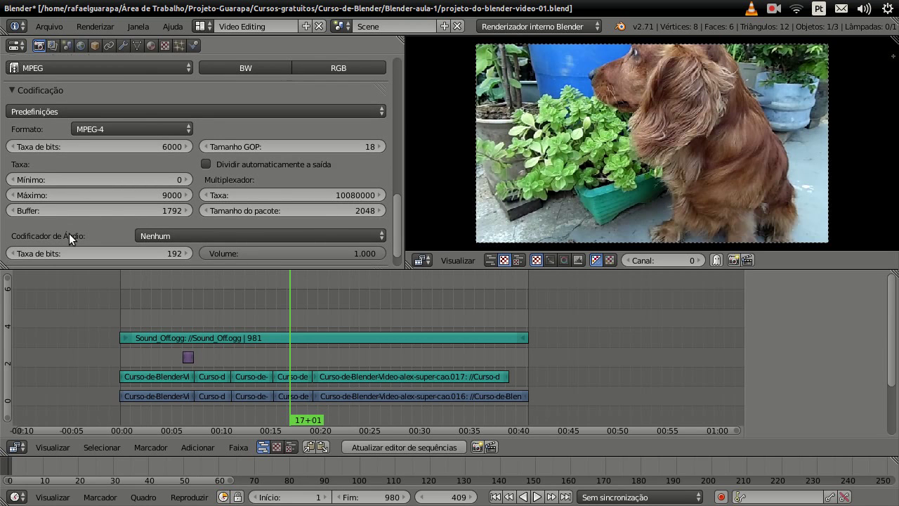
{"action": "left_click", "coordinate": [164, 234]}
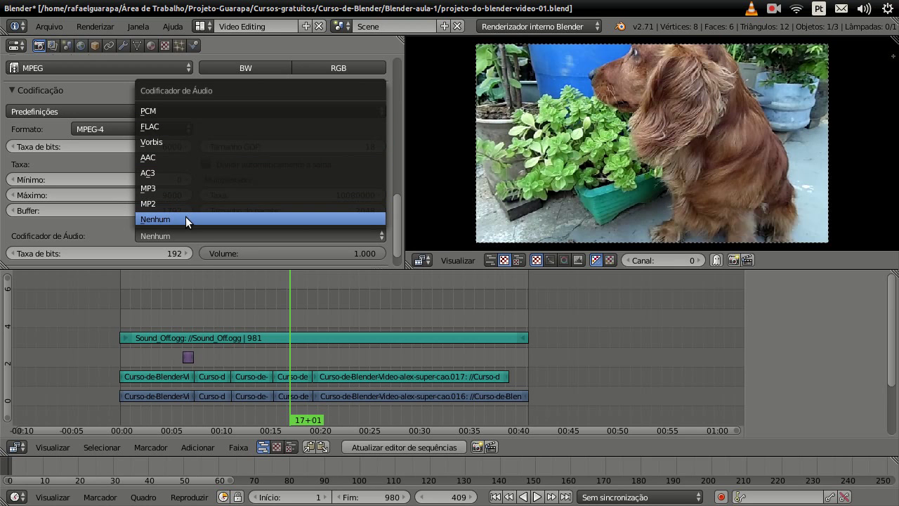
{"action": "left_click", "coordinate": [172, 189]}
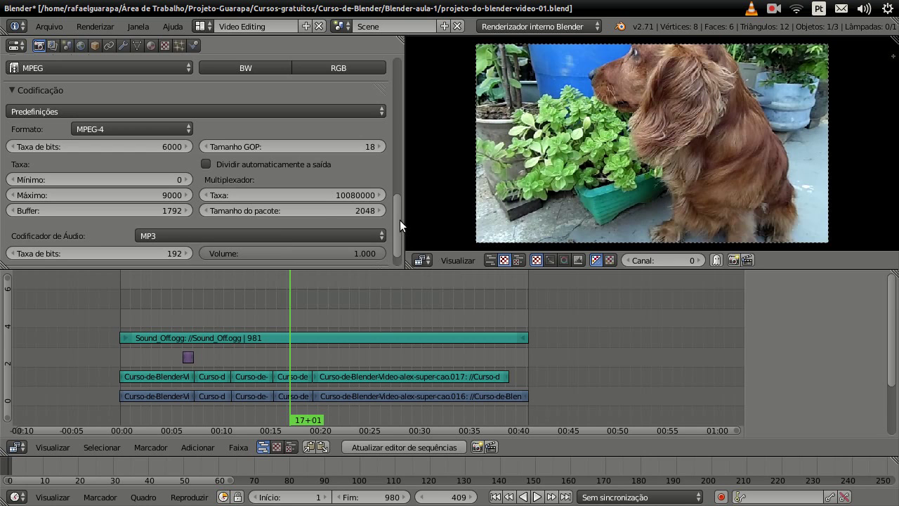
Step: Render the full 980-frame animation to the MPEG-4 file from the top of the Render properties
{"action": "mouse_move", "coordinate": [400, 220]}
{"action": "left_mouse_down"}
{"action": "mouse_move", "coordinate": [400, 230]}
{"action": "mouse_move", "coordinate": [393, 220]}
{"action": "left_mouse_up"}
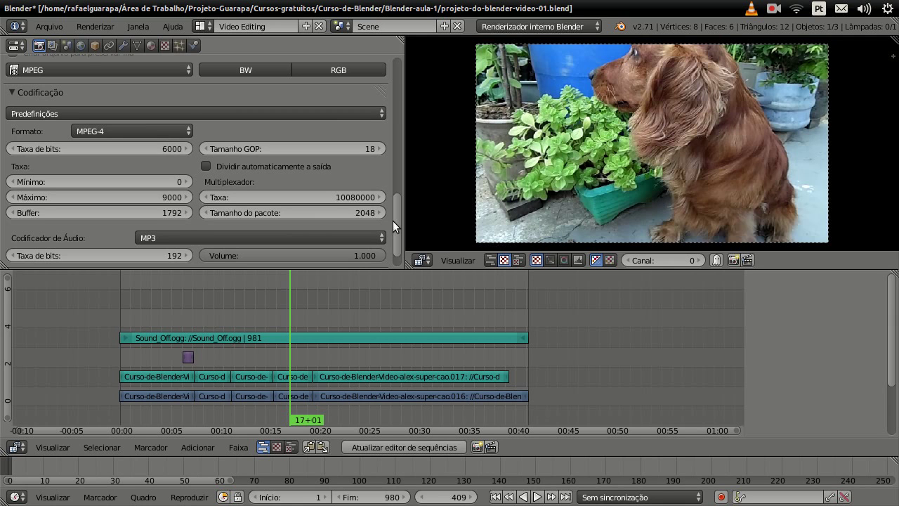
{"action": "left_click_drag", "start_coordinate": [393, 220], "coordinate": [397, 227]}
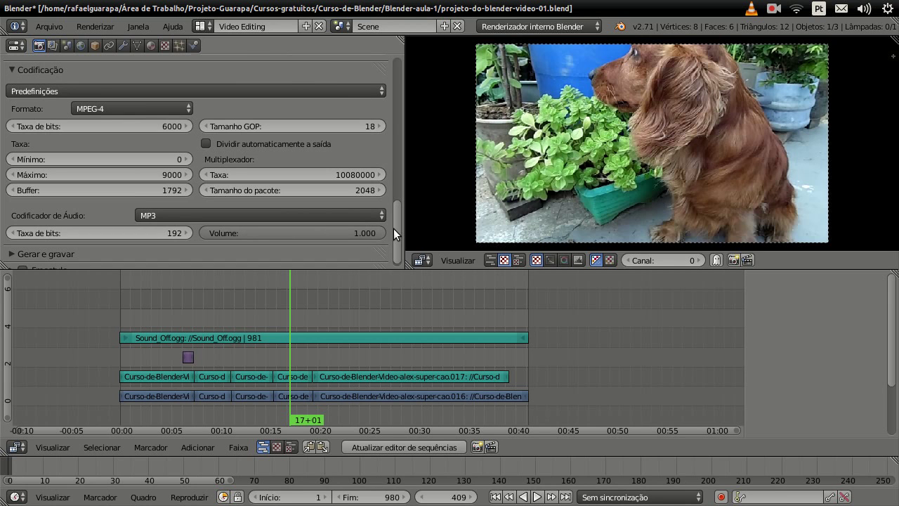
{"action": "left_click_drag", "start_coordinate": [395, 228], "coordinate": [396, 57]}
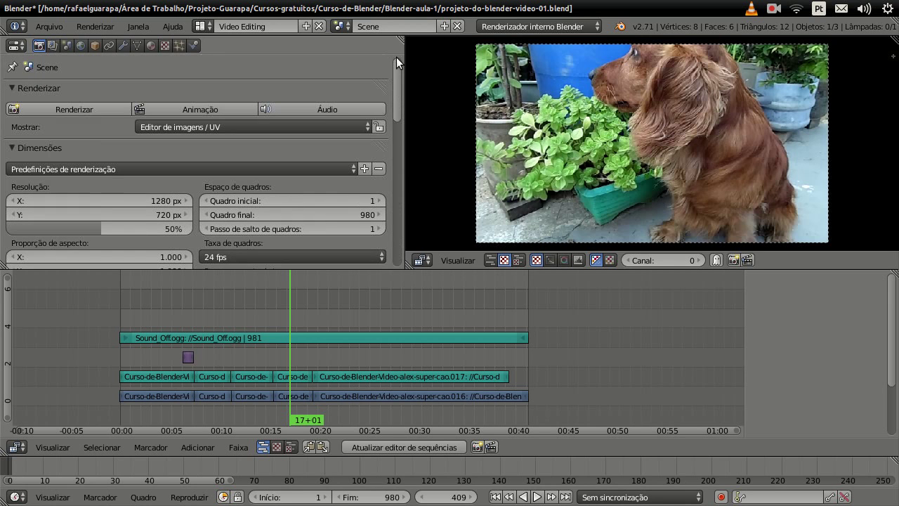
{"action": "left_click", "coordinate": [208, 113]}
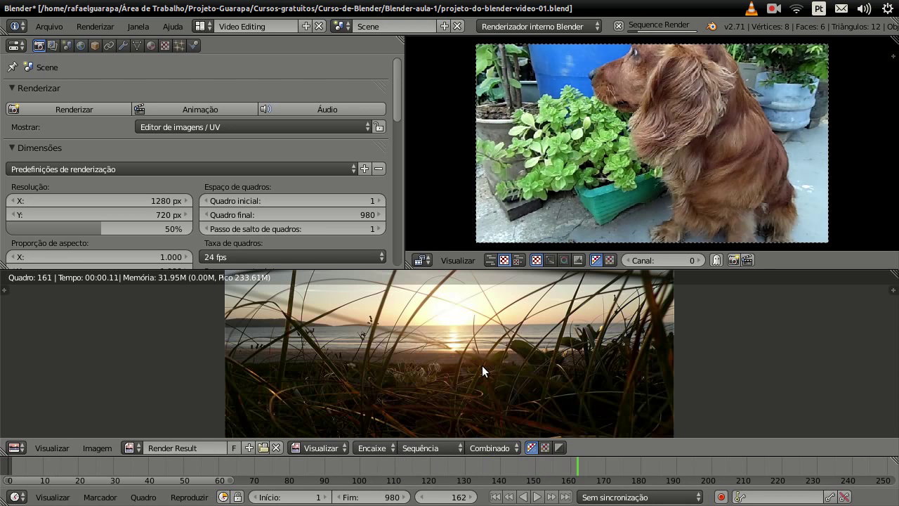
Step: Stop the animation render with Esc
{"action": "key", "text": "Escape"}
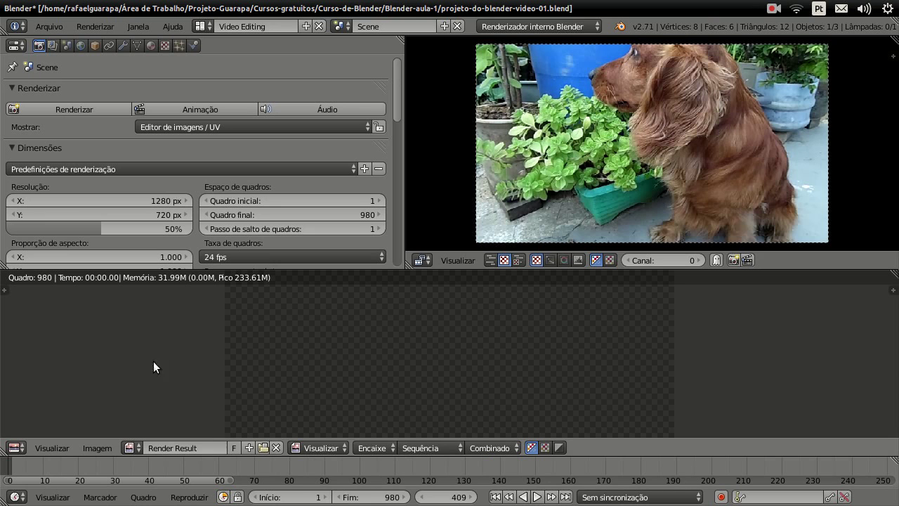
Step: Switch the lower area back to the Video Sequencer at frame 256, then show the desktop
{"action": "left_click", "coordinate": [16, 448]}
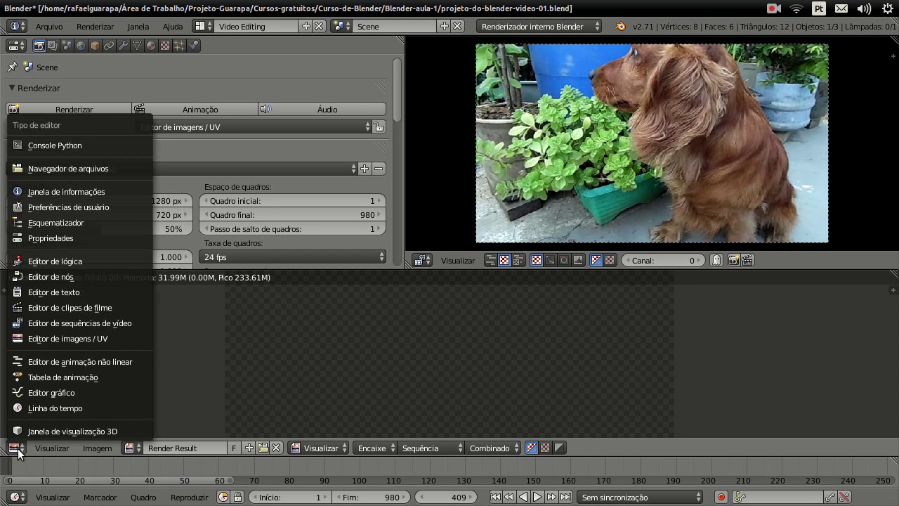
{"action": "left_click", "coordinate": [56, 323]}
{"action": "left_click_drag", "start_coordinate": [209, 320], "coordinate": [225, 315]}
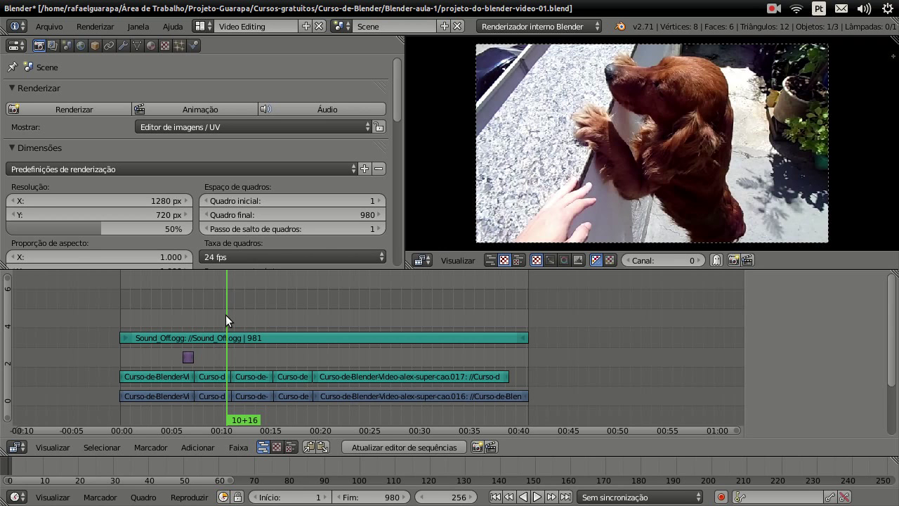
{"action": "key", "text": "ctrl+super+d"}
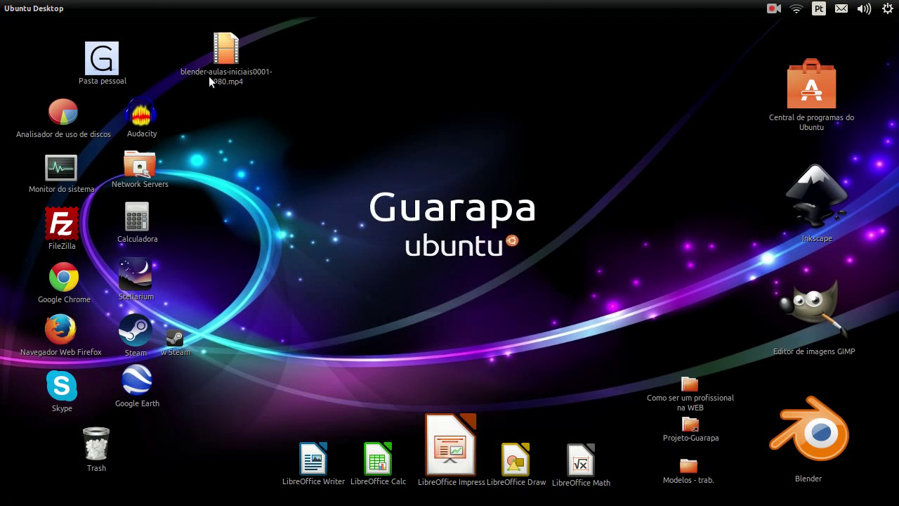
{"action": "right_click", "coordinate": [238, 70]}
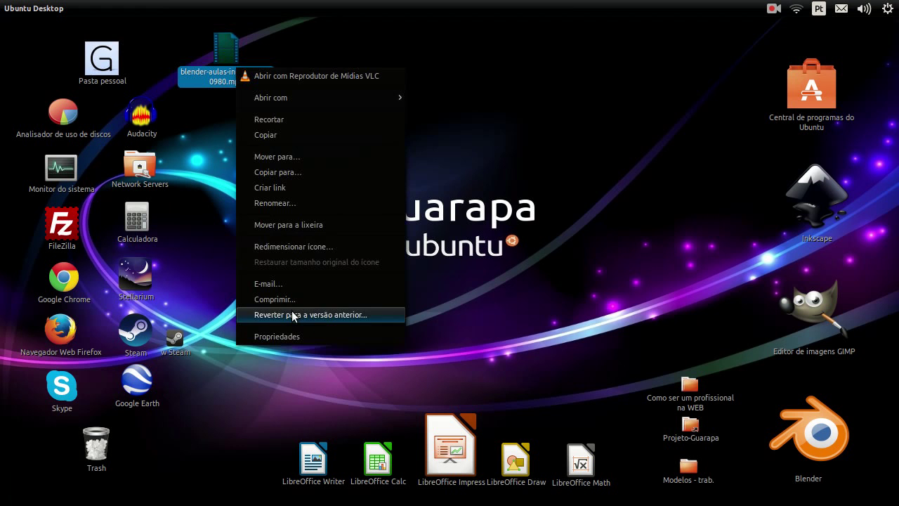
{"action": "left_click", "coordinate": [283, 337]}
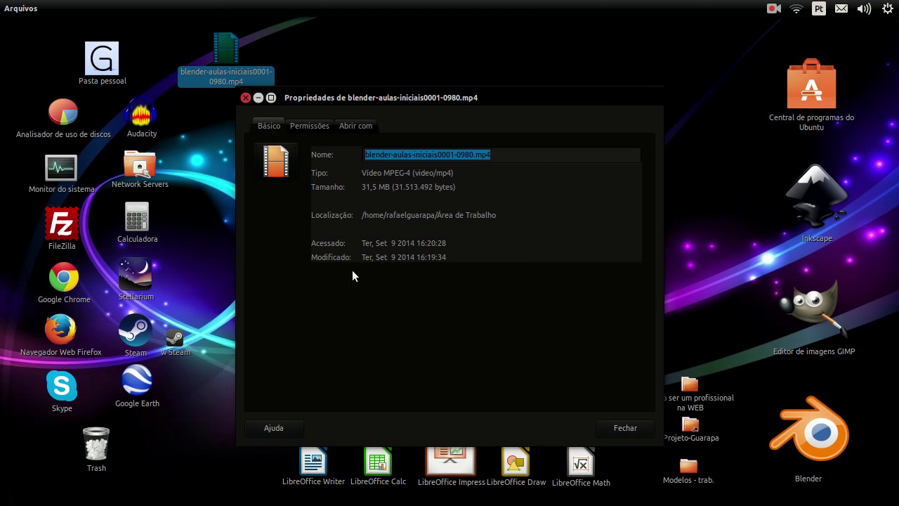
{"action": "left_click_drag", "start_coordinate": [363, 185], "coordinate": [391, 191]}
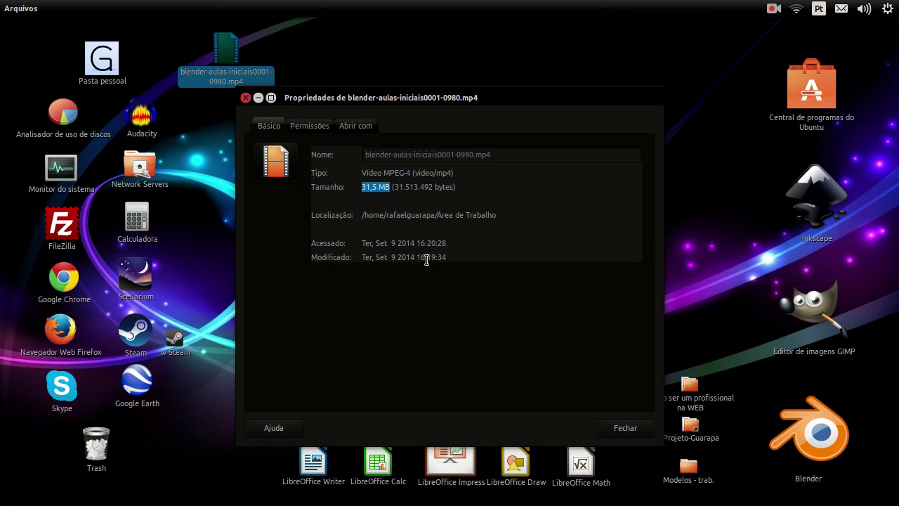
{"action": "left_click", "coordinate": [632, 428]}
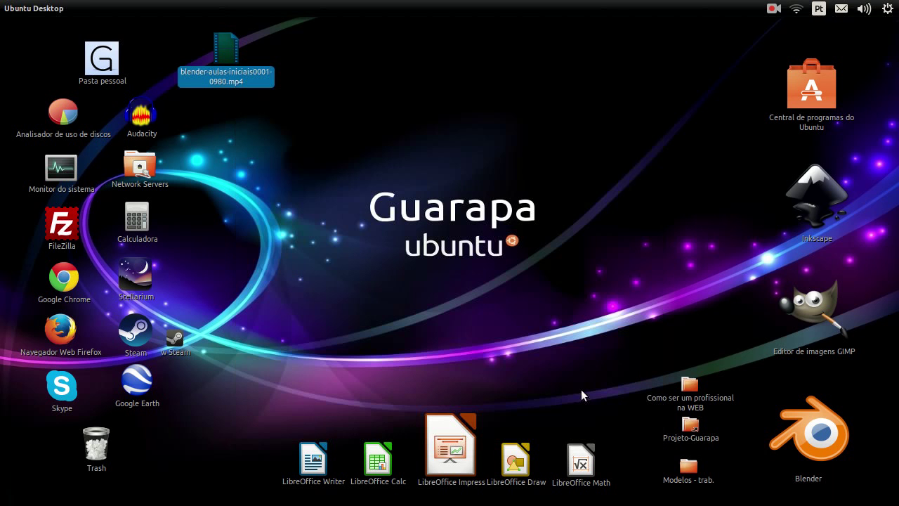
Step: Play blender-aulas-iniciais0001-0980.mp4 in VLC fullscreen, then return to a normal window
{"action": "double_click", "coordinate": [231, 74]}
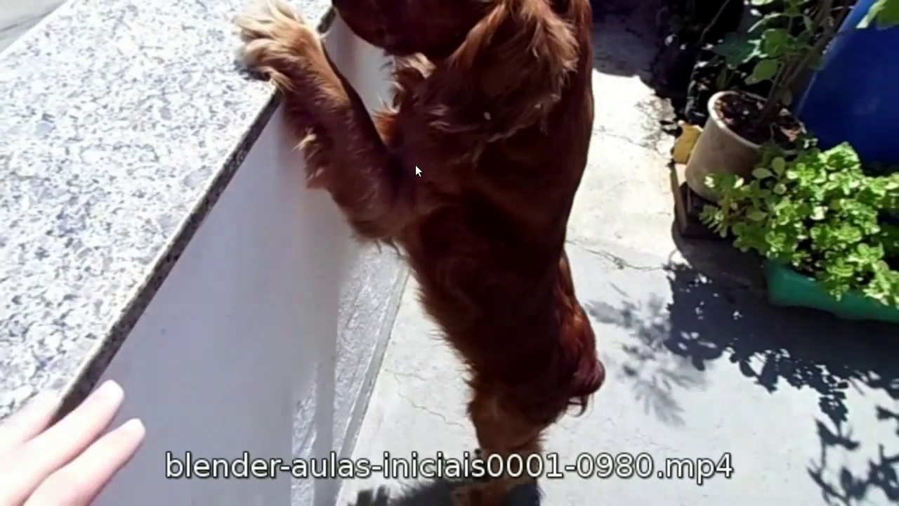
{"action": "double_click", "coordinate": [415, 164]}
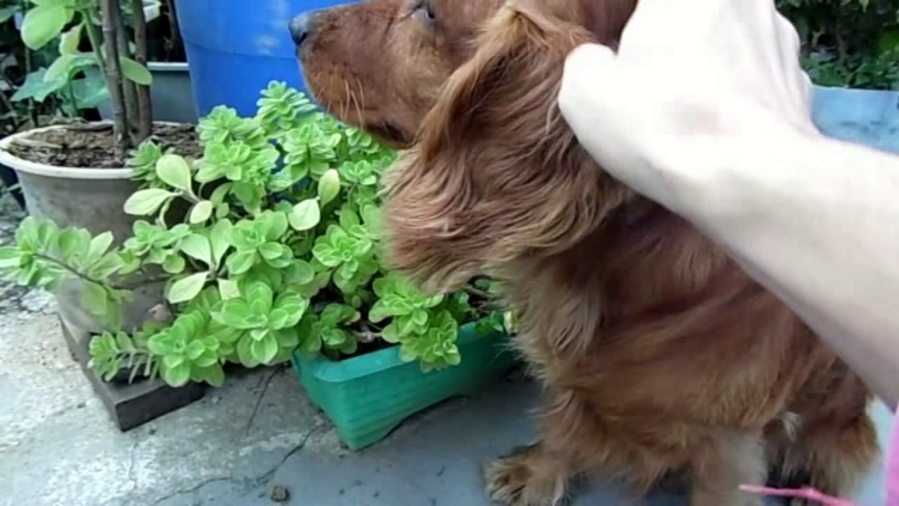
{"action": "key", "text": "Escape"}
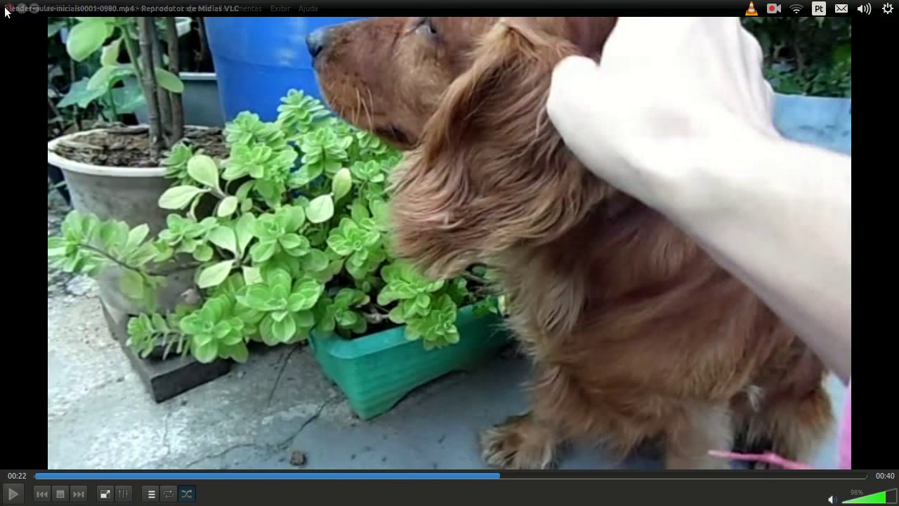